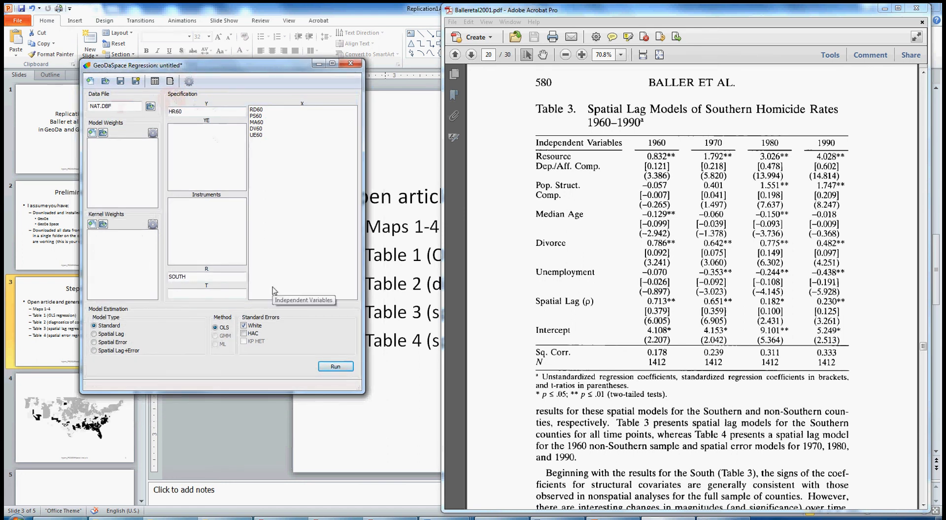
Run the OLS regression without White standard errors, using NAT_10nearest.gwt as the model weights file.
click(245, 327)
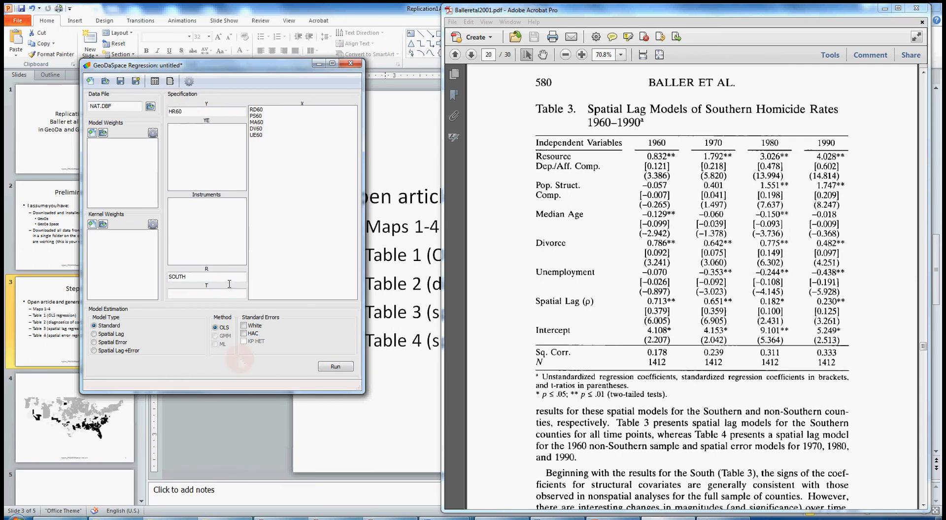
click(103, 134)
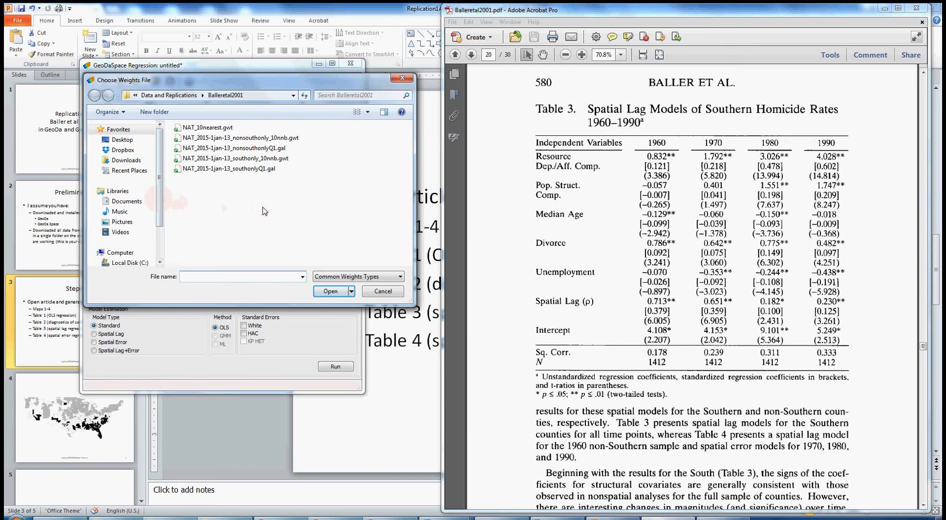
click(208, 129)
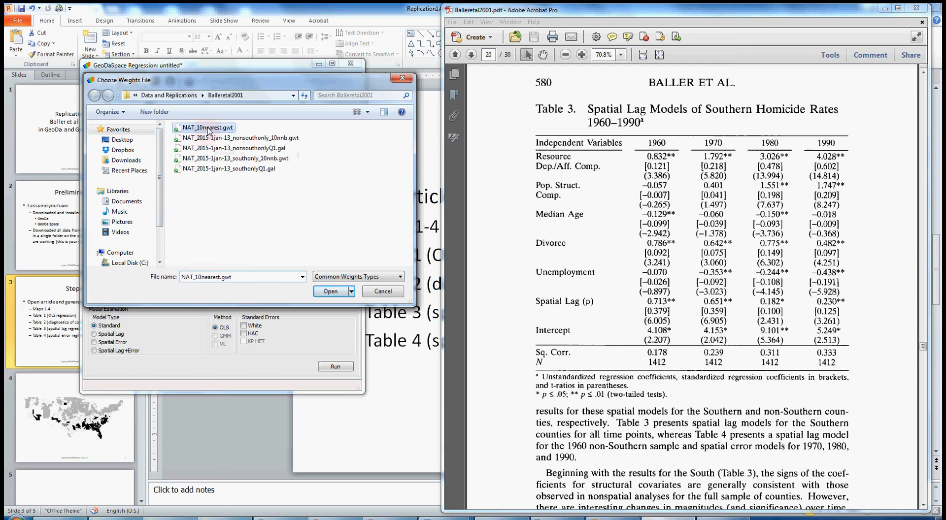
click(331, 291)
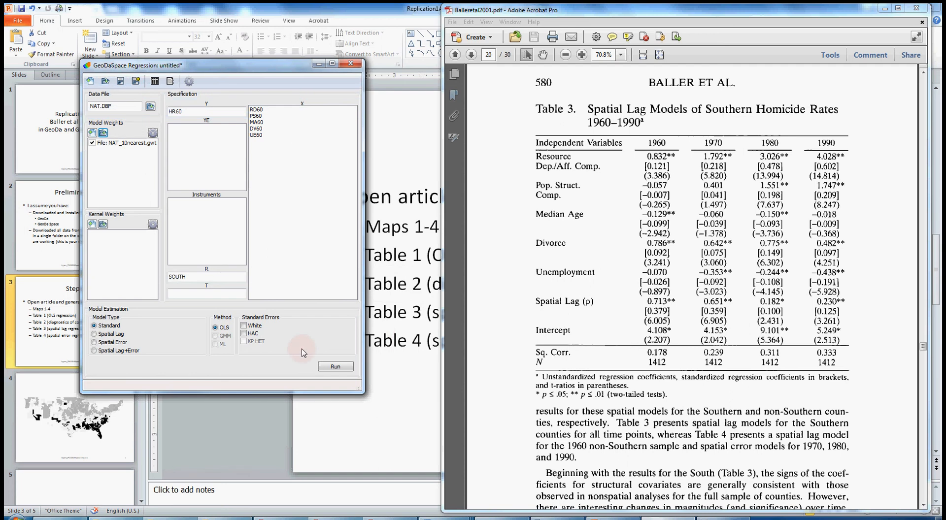
click(335, 367)
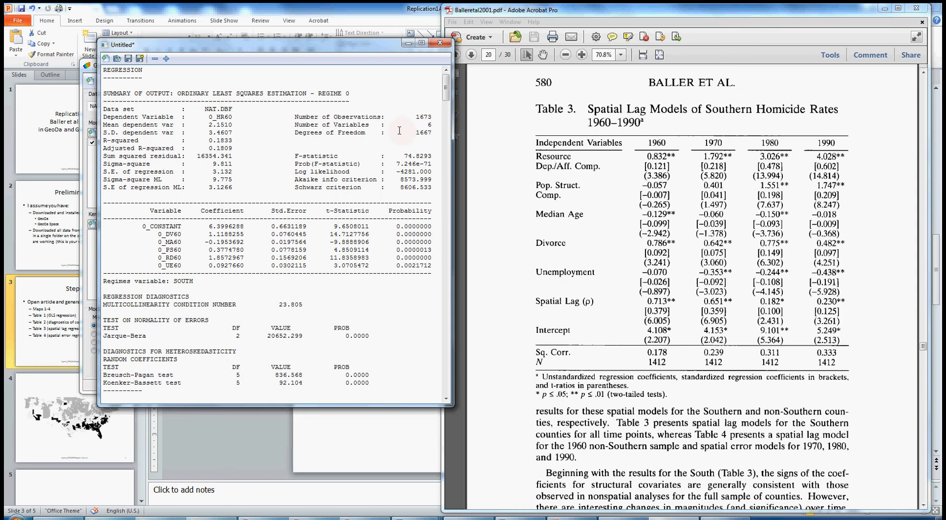
Find the start of the newest regression report and review its OLS summaries for regime 0 and regime 1.
drag(446, 94, 448, 391)
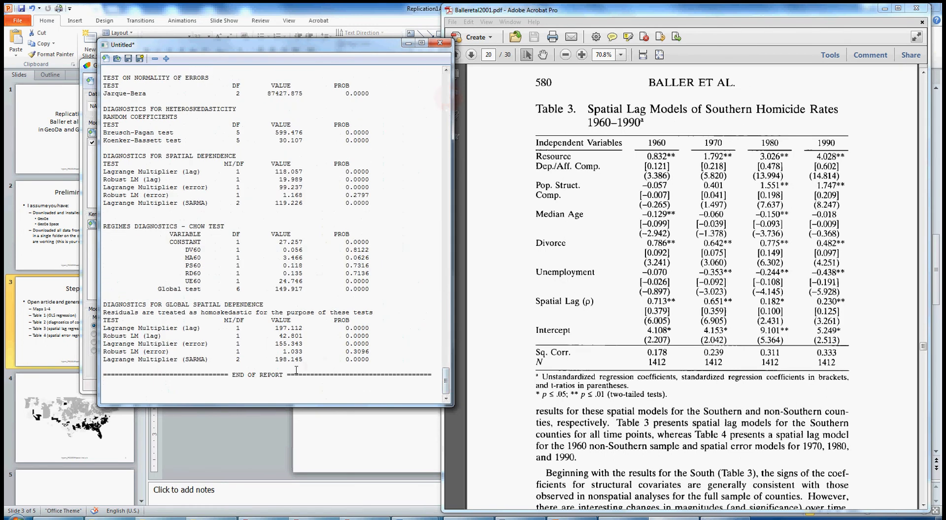
scroll(296, 369, up, 7)
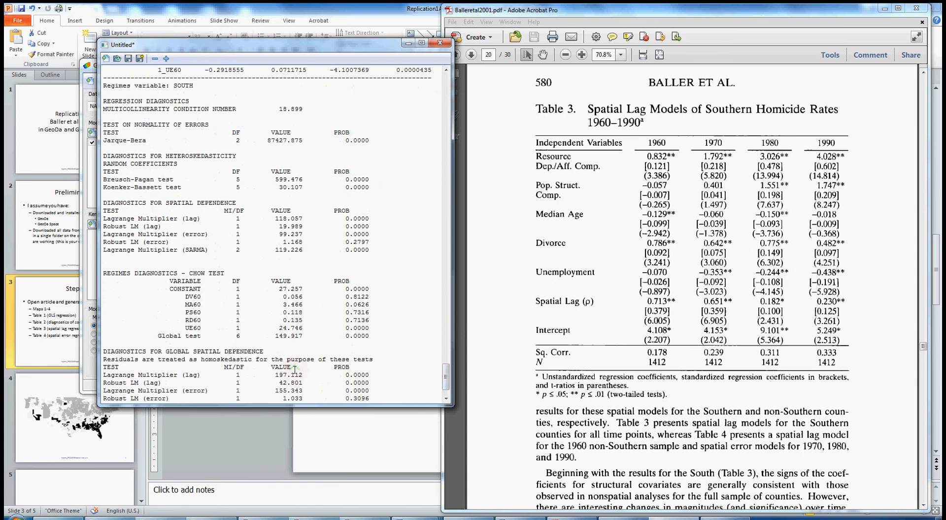
scroll(295, 369, up, 6)
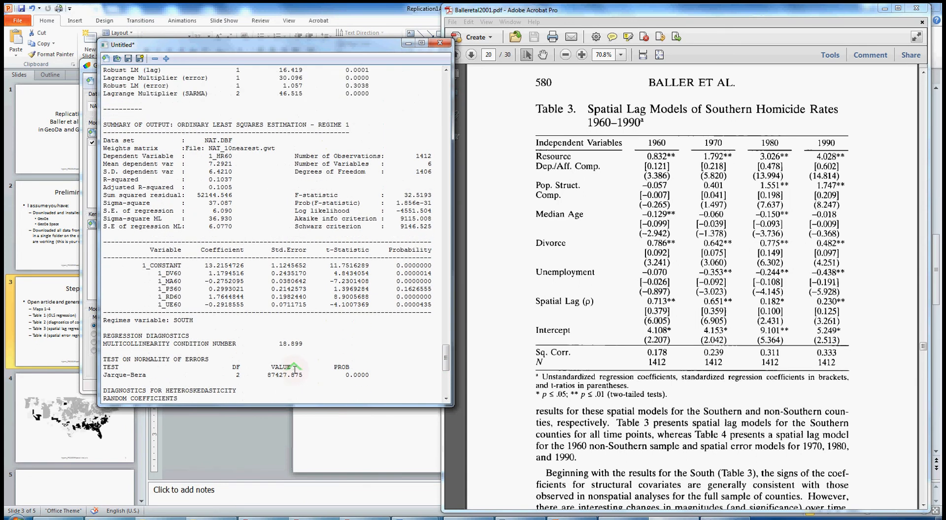
scroll(295, 370, up, 1)
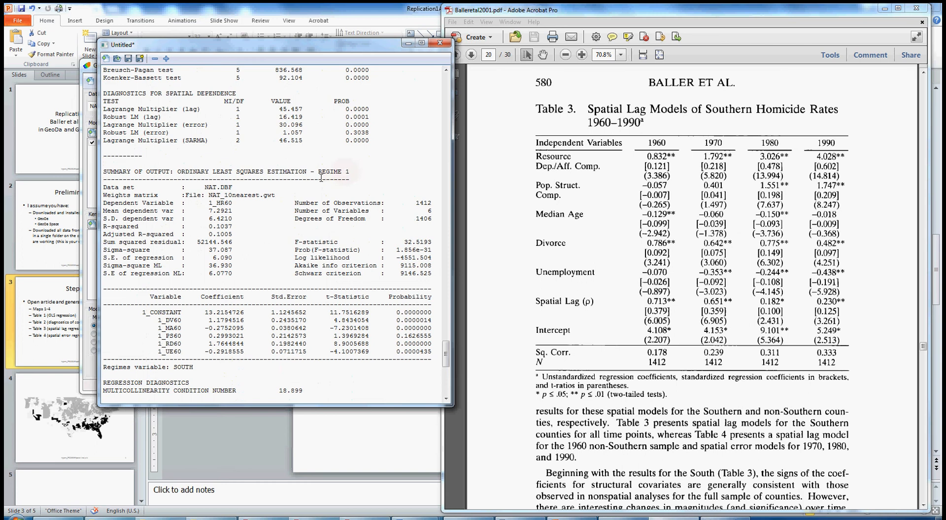
drag(321, 179, 318, 172)
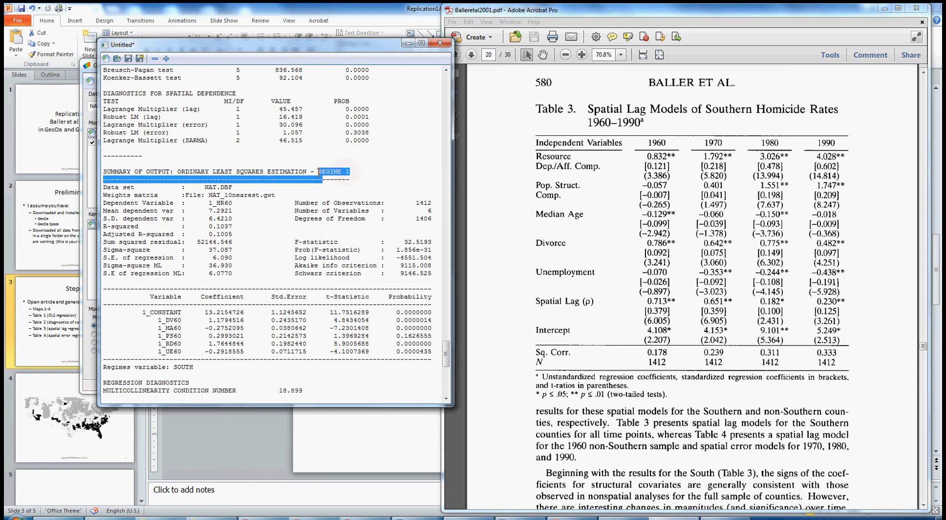
scroll(325, 186, up, 15)
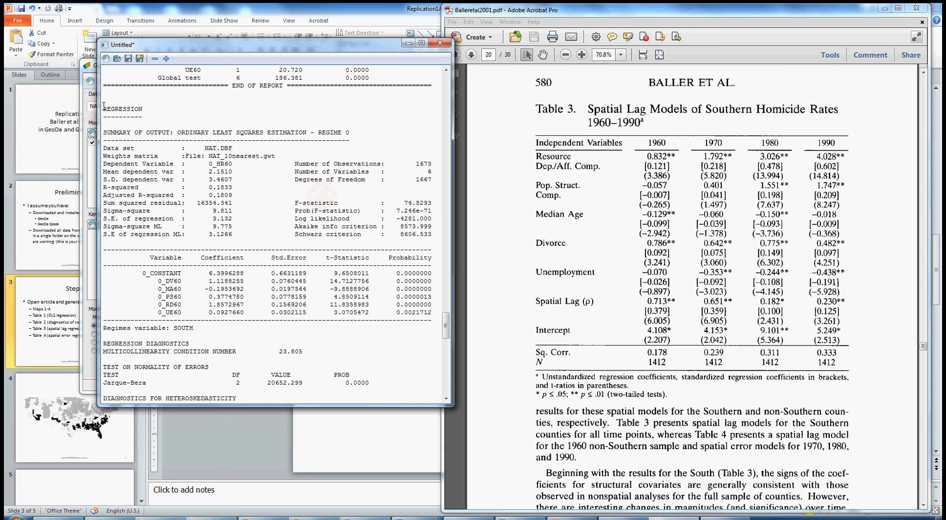
drag(103, 108, 143, 108)
scroll(252, 314, down, 8)
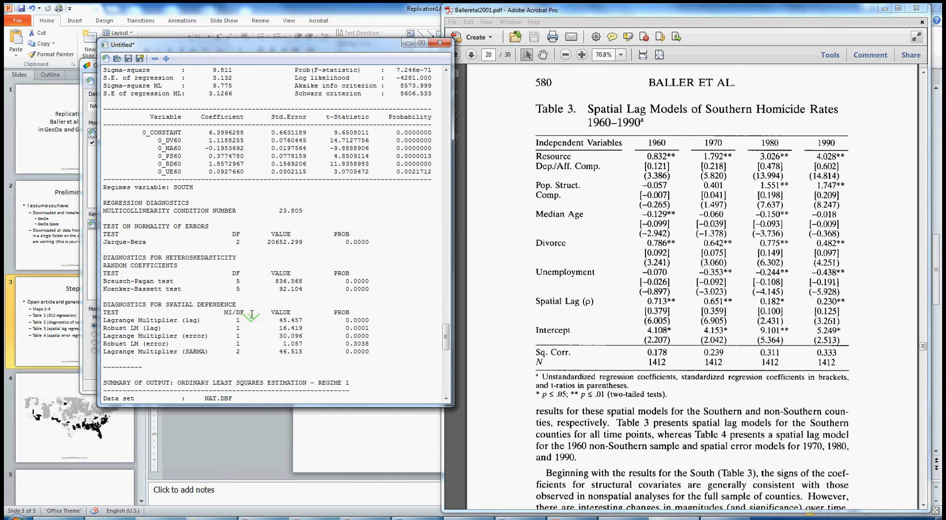
scroll(252, 314, down, 7)
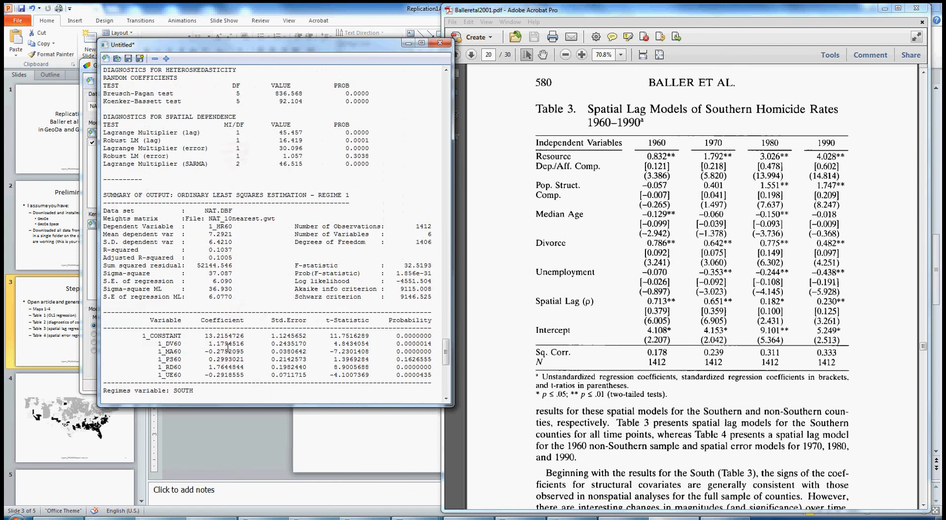
scroll(226, 347, down, 3)
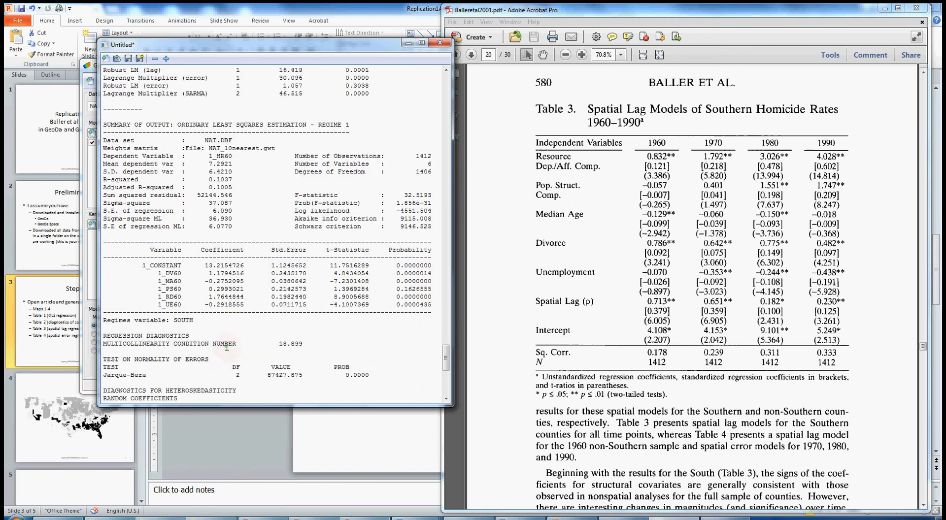
Examine the spatial dependence diagnostics for regime 0, regime 1 and the global model in the newest report.
scroll(227, 347, up, 3)
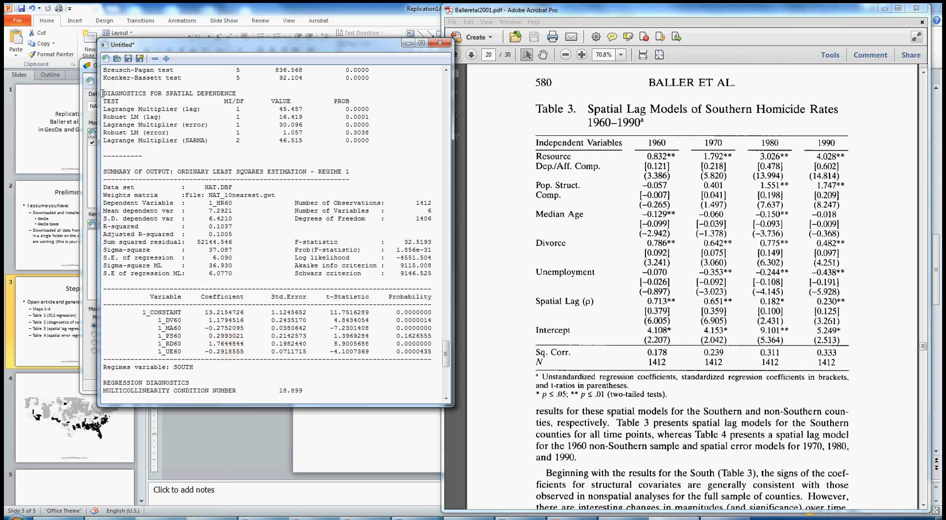
drag(103, 92, 370, 143)
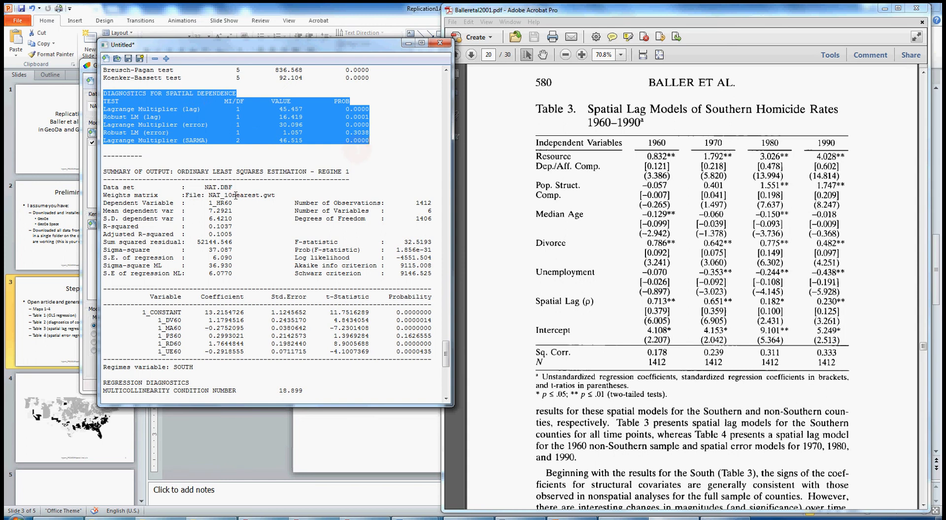
scroll(235, 196, up, 12)
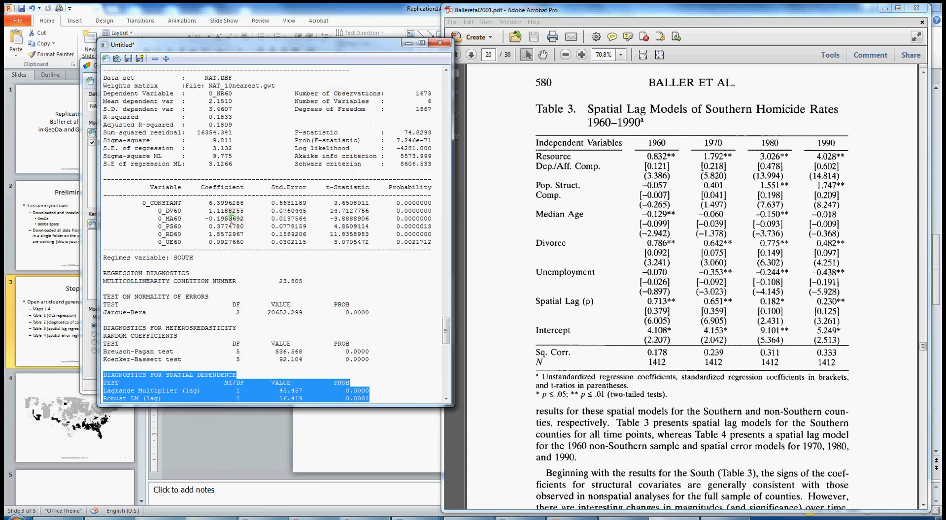
scroll(232, 219, up, 1)
scroll(232, 218, down, 4)
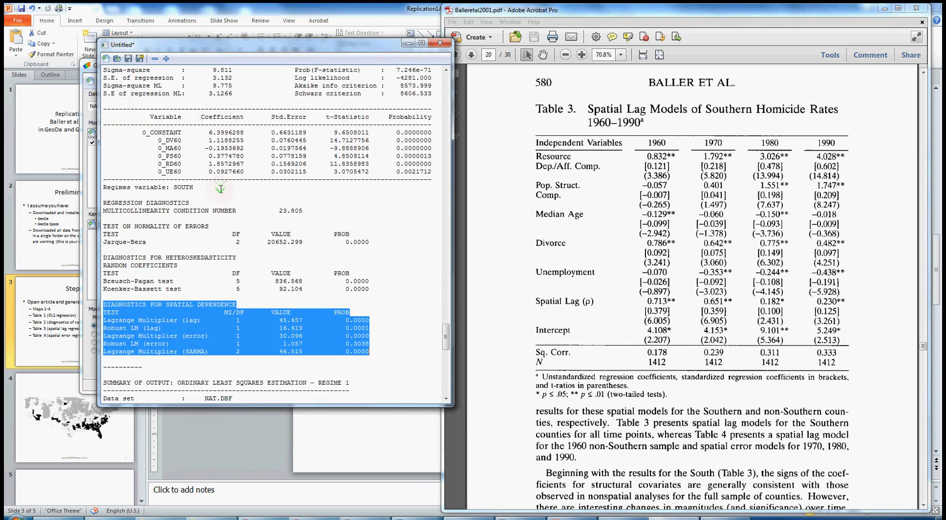
scroll(220, 188, down, 4)
scroll(231, 343, down, 4)
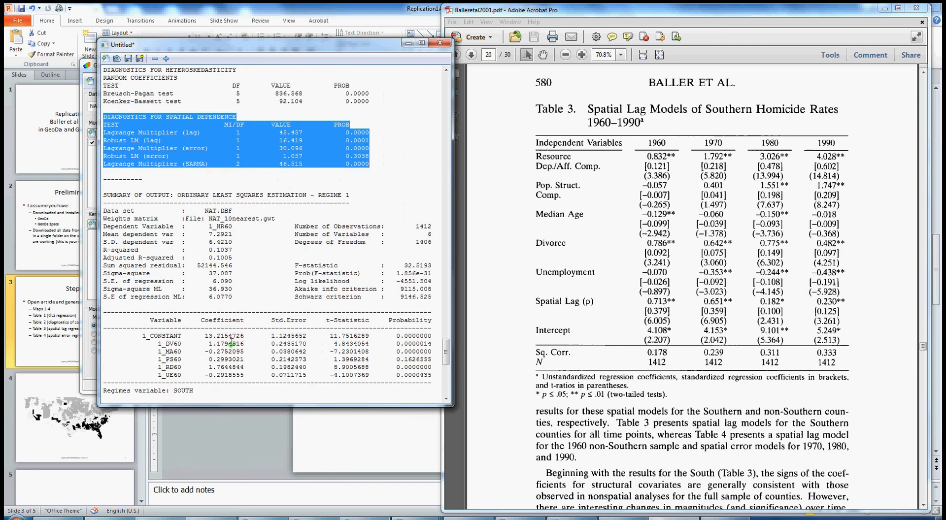
scroll(231, 342, down, 9)
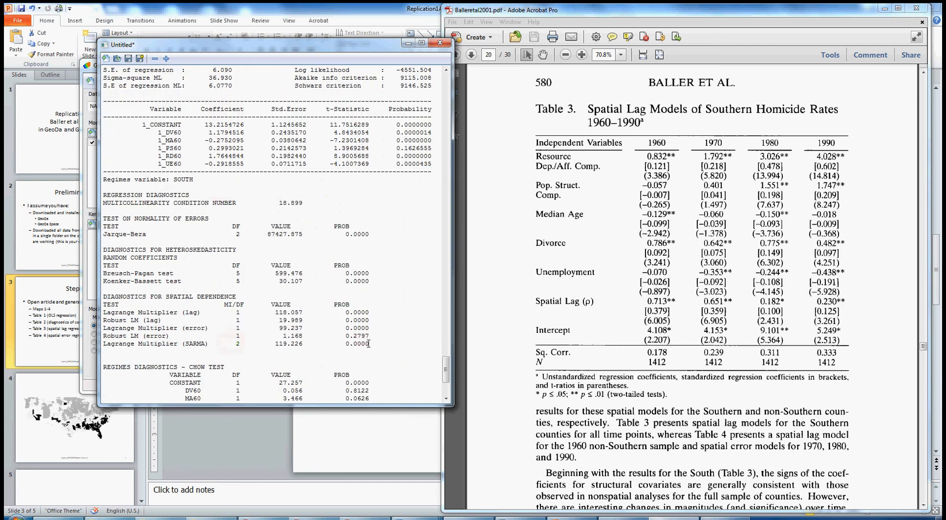
drag(369, 343, 102, 297)
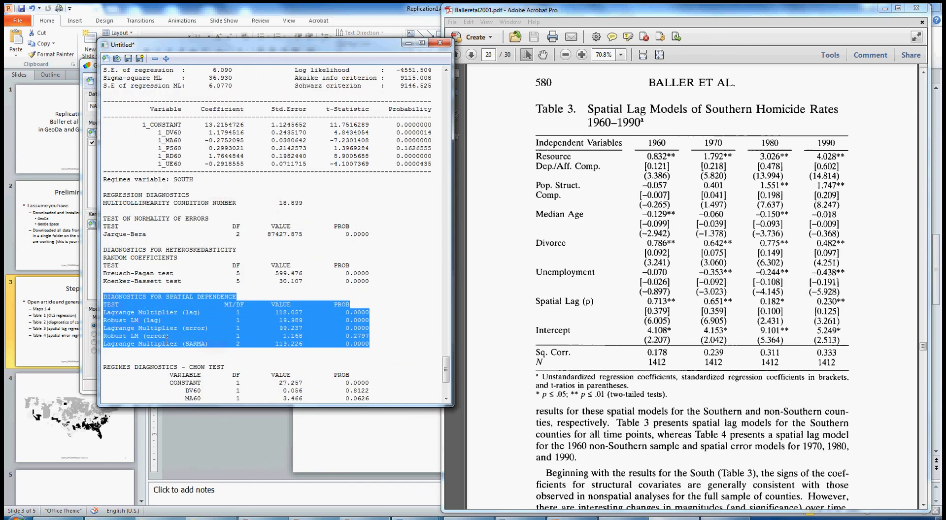
scroll(188, 333, down, 6)
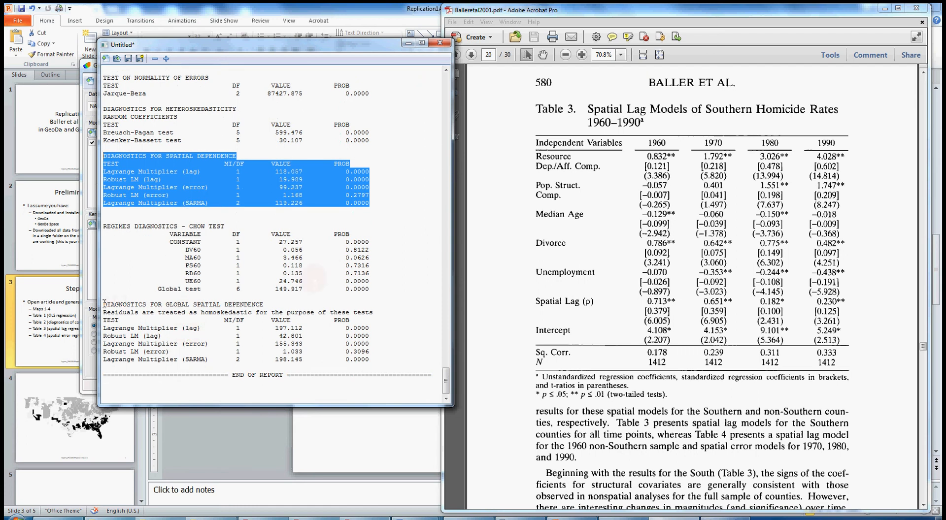
drag(104, 304, 338, 364)
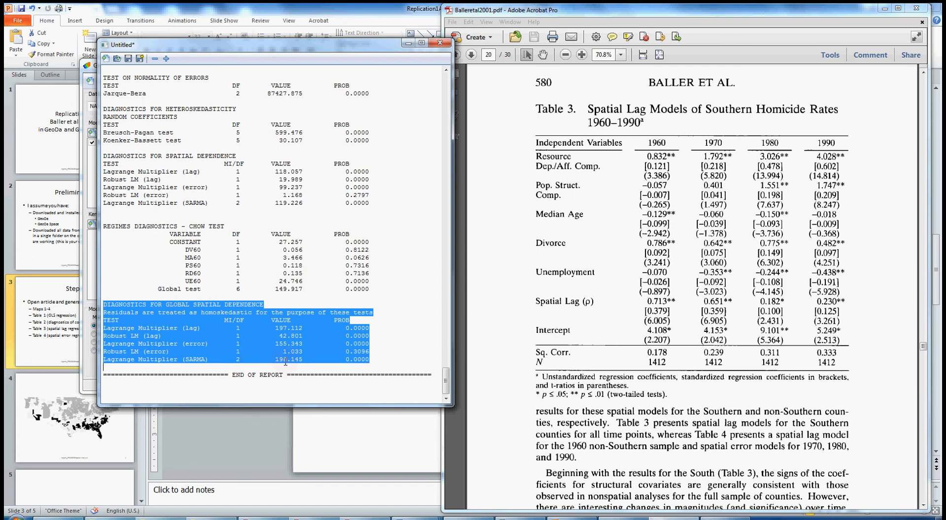
Compare the standard and robust Lagrange Multiplier lag and error tests in the regime 0 spatial dependence diagnostics.
scroll(286, 363, up, 13)
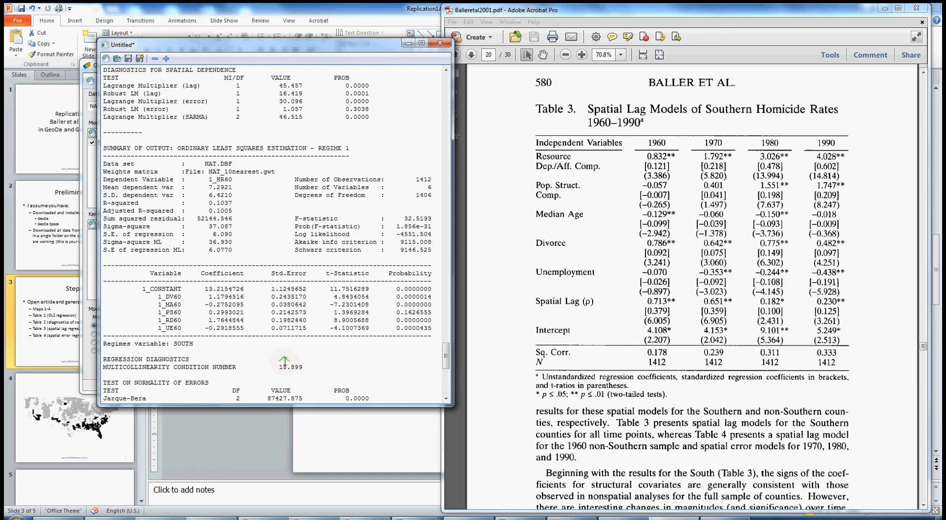
scroll(285, 361, up, 20)
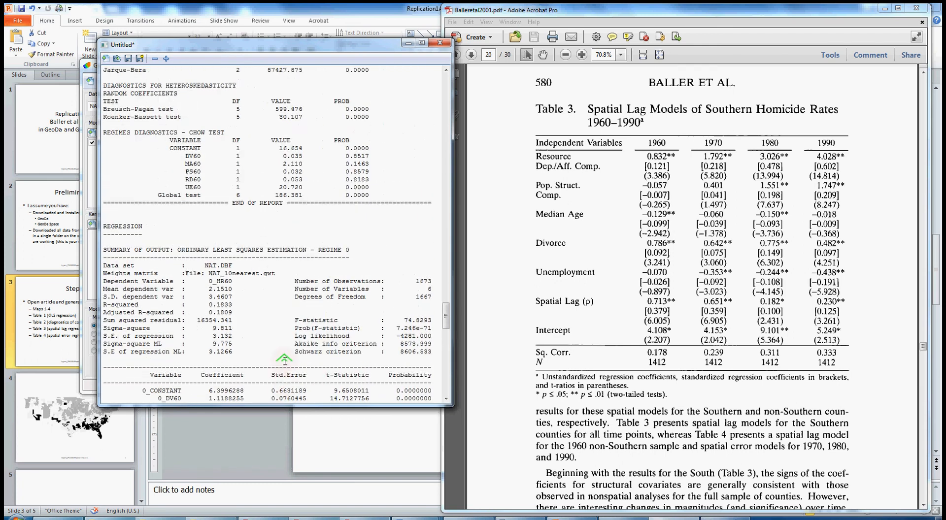
scroll(285, 361, down, 6)
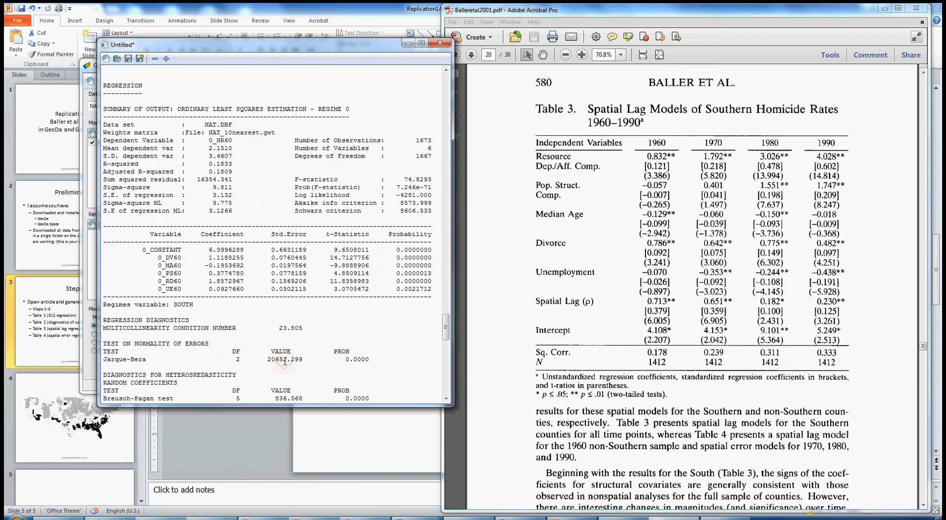
scroll(285, 361, down, 3)
scroll(285, 362, down, 2)
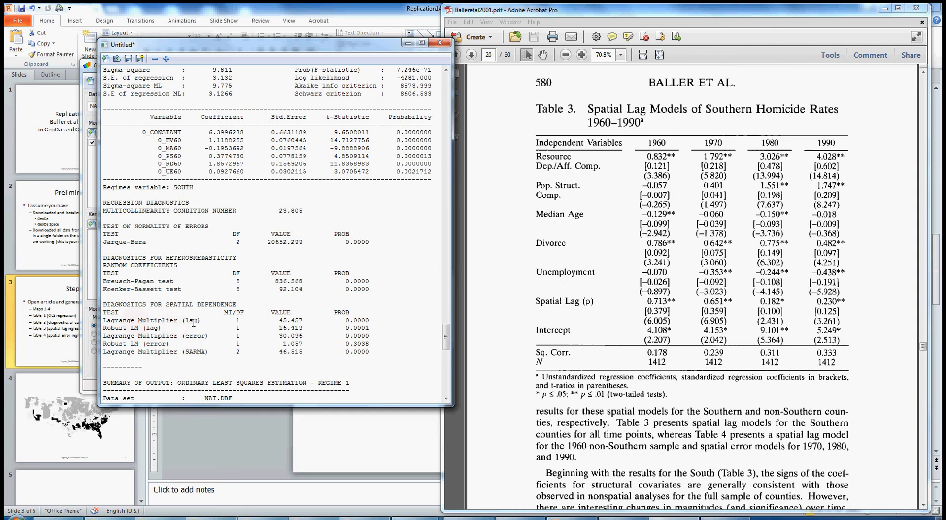
drag(201, 321, 104, 319)
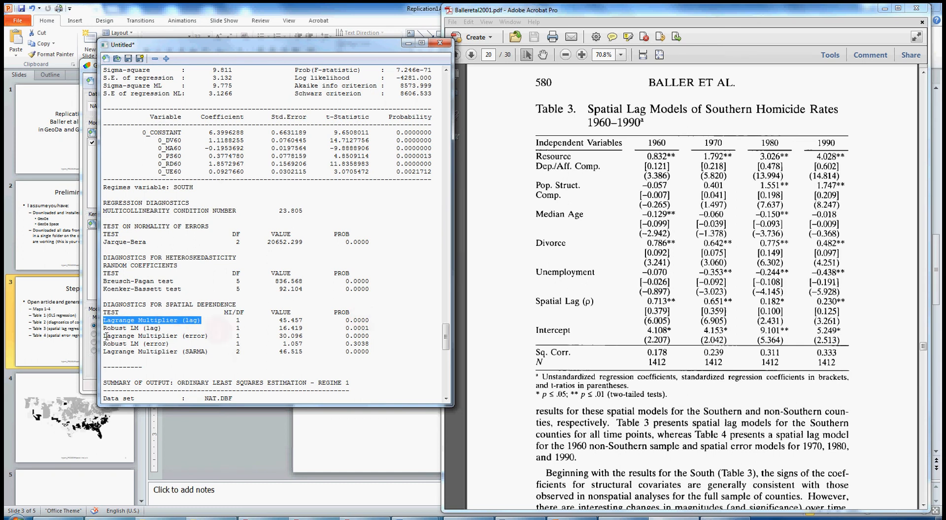
drag(106, 336, 206, 336)
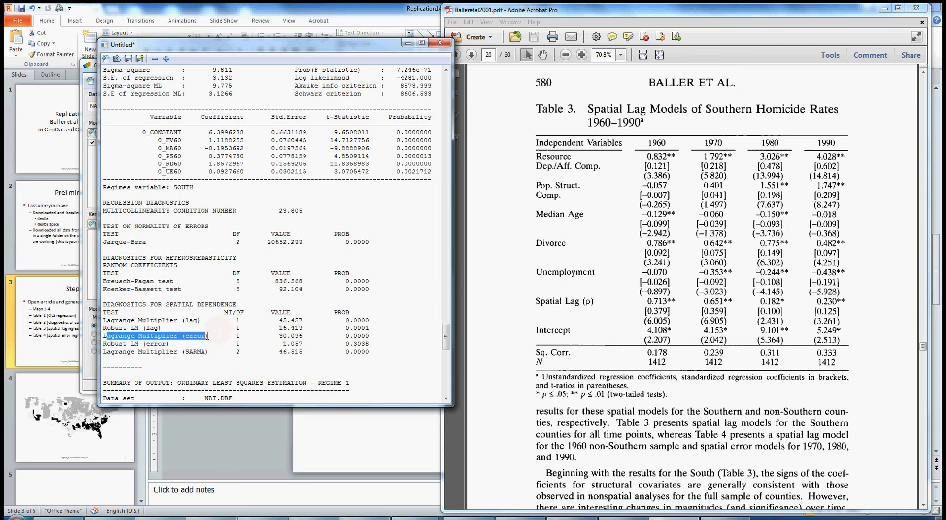
drag(348, 336, 370, 335)
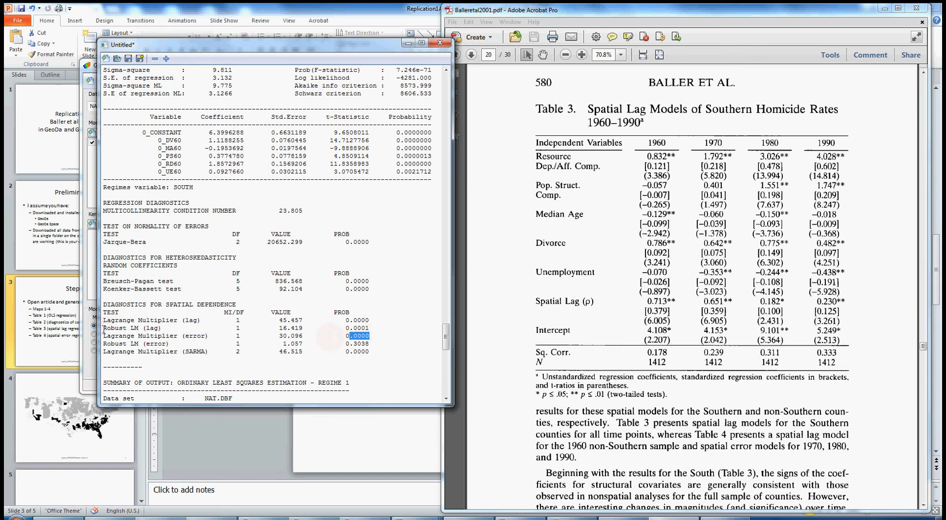
drag(104, 329, 156, 328)
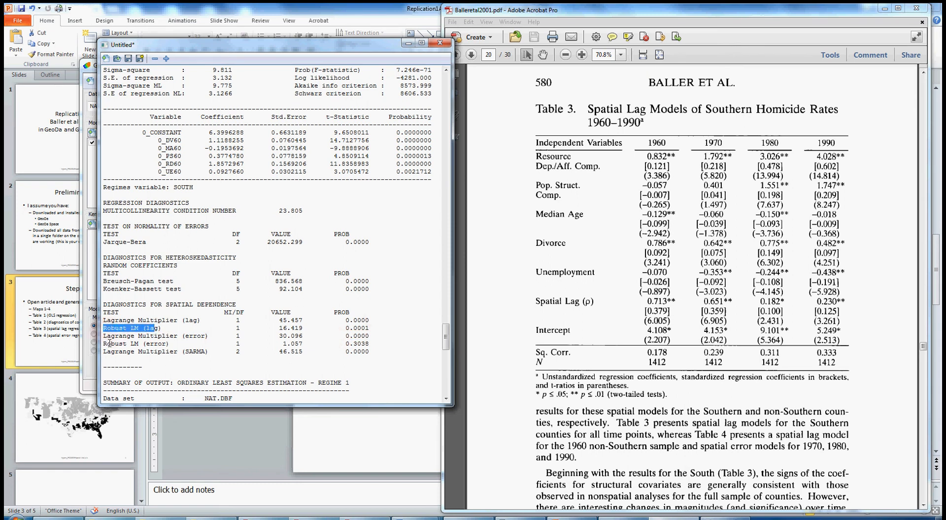
drag(104, 344, 152, 346)
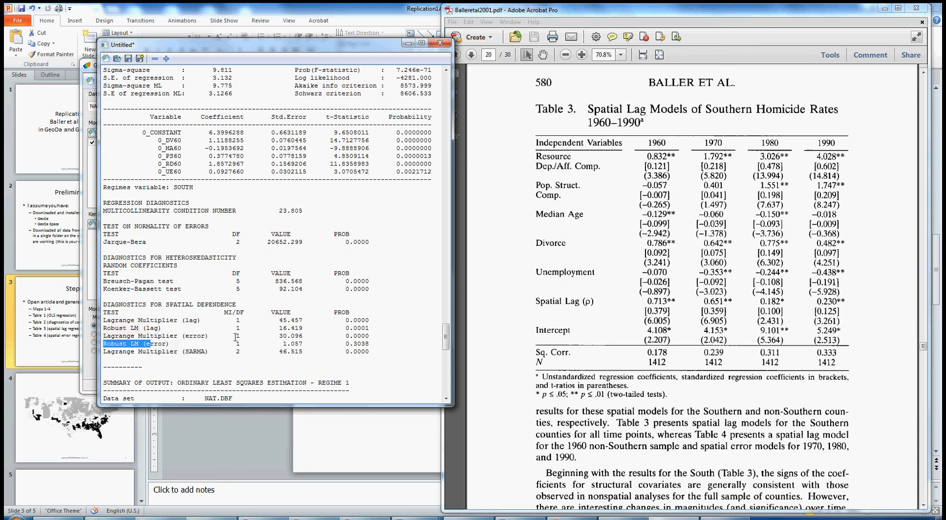
drag(369, 344, 103, 330)
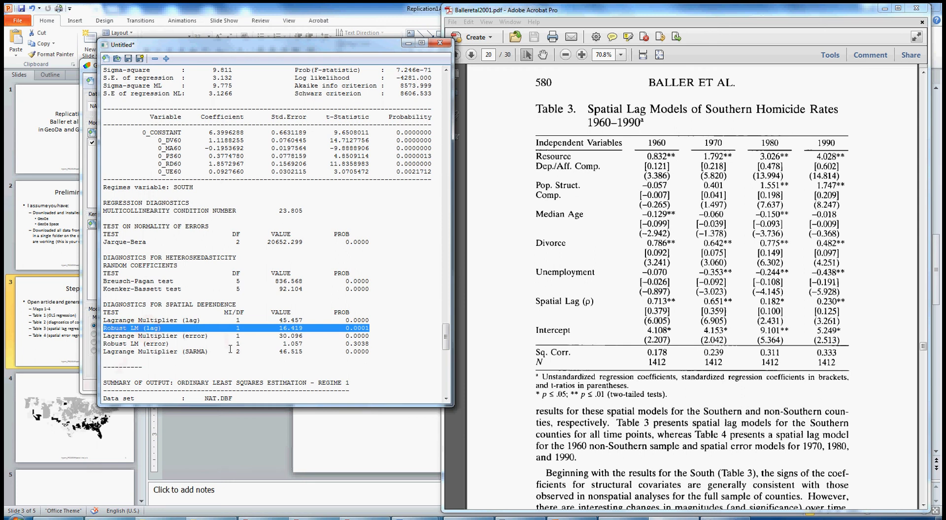
scroll(230, 349, up, 5)
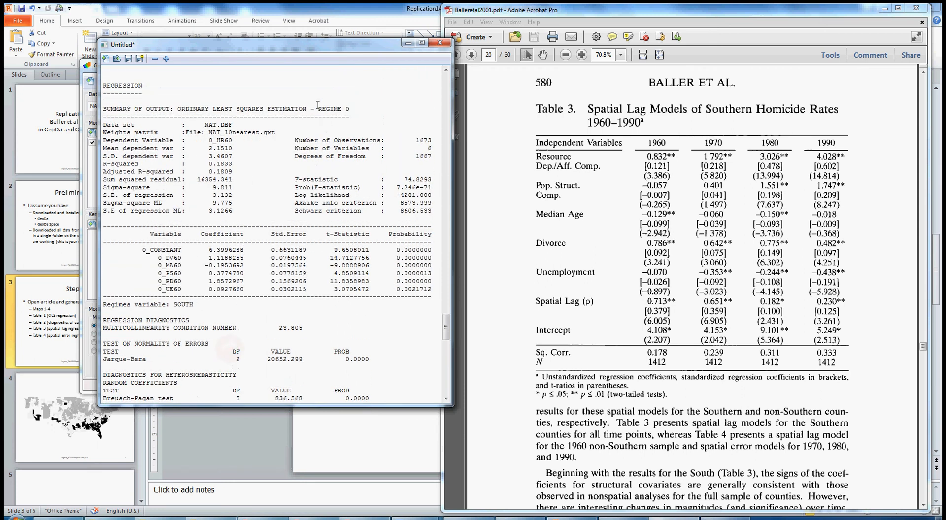
scroll(280, 312, down, 8)
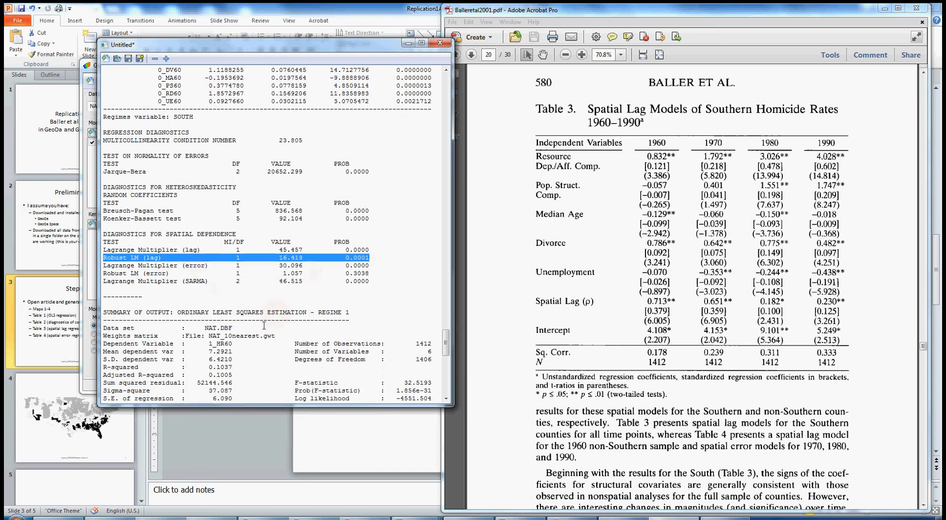
Review the regime 1 OLS coefficients, and find the Spatial Lag row of Table 4 for non-Southern homicide rates in the article.
scroll(266, 326, down, 6)
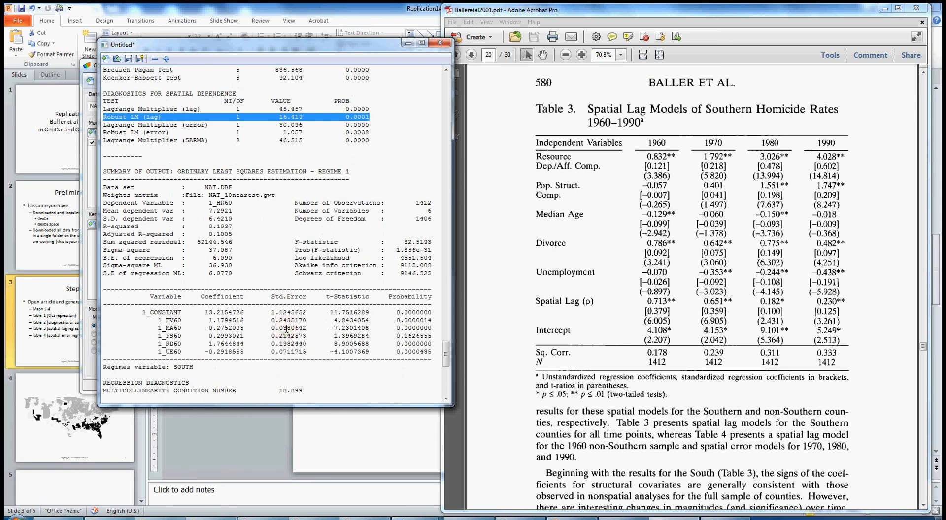
scroll(287, 328, down, 1)
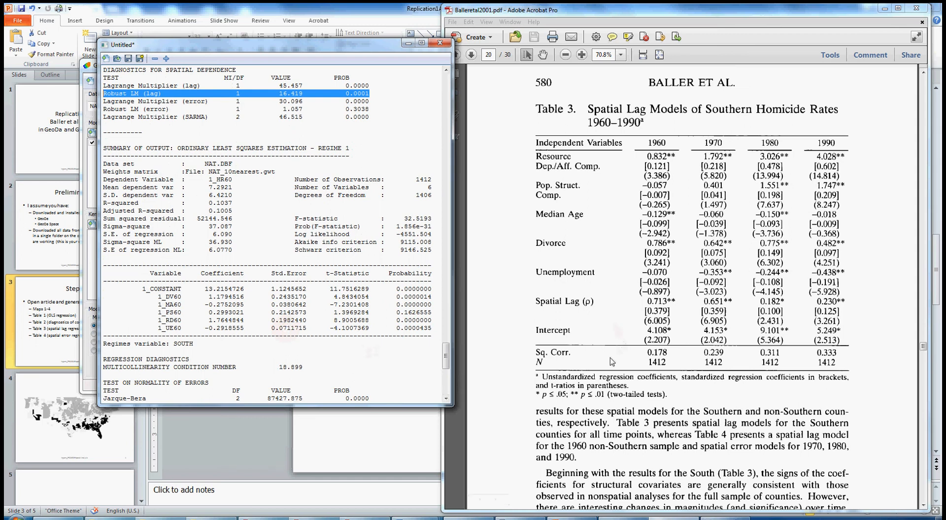
click(706, 292)
scroll(655, 146, down, 7)
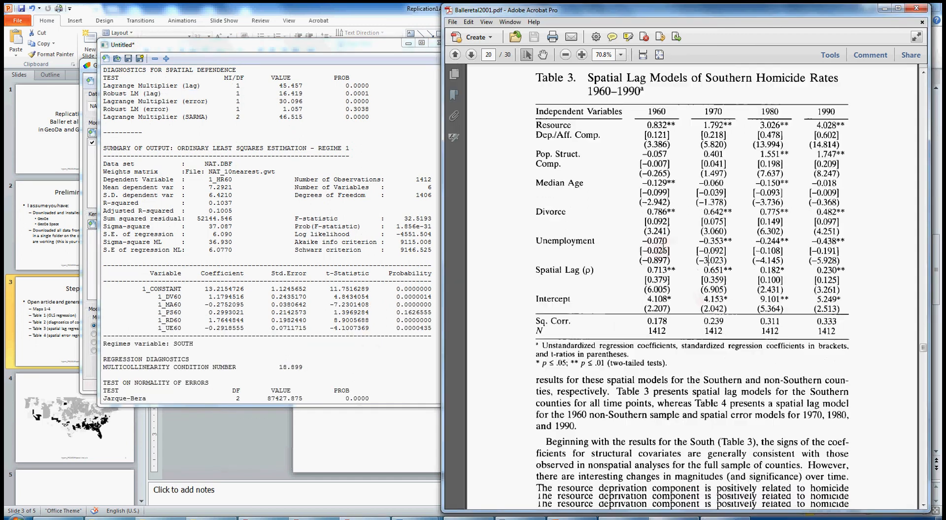
scroll(655, 255, down, 15)
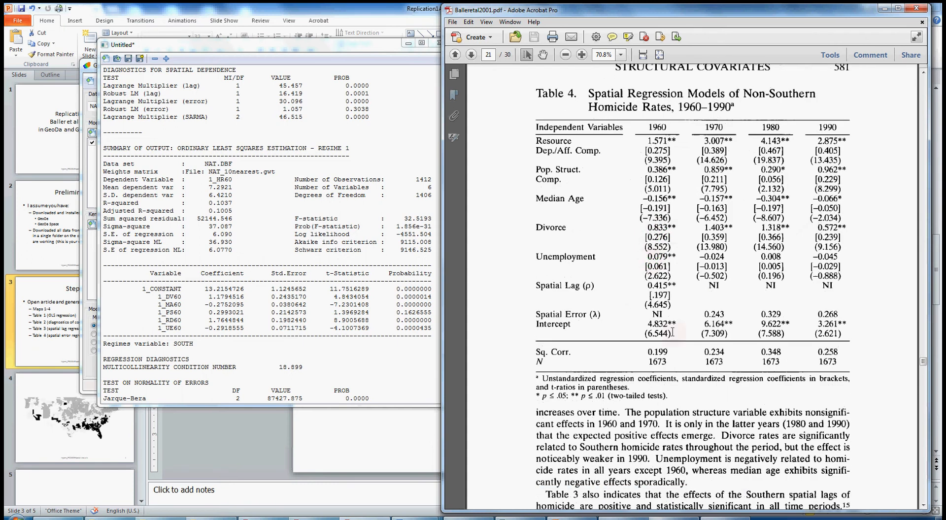
drag(673, 333, 583, 286)
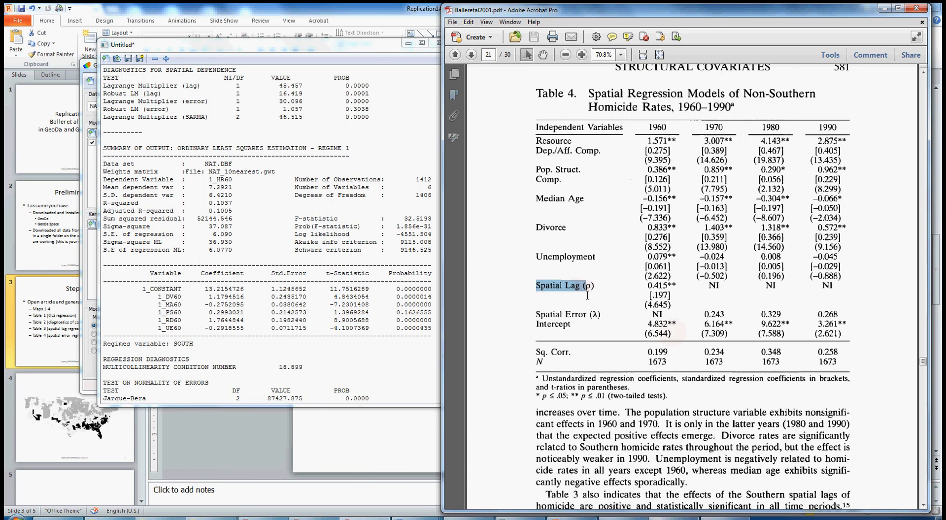
Examine the regime 1 spatial dependence diagnostics, the Chow test and the global diagnostics in the 1960 report.
click(317, 310)
scroll(317, 312, down, 10)
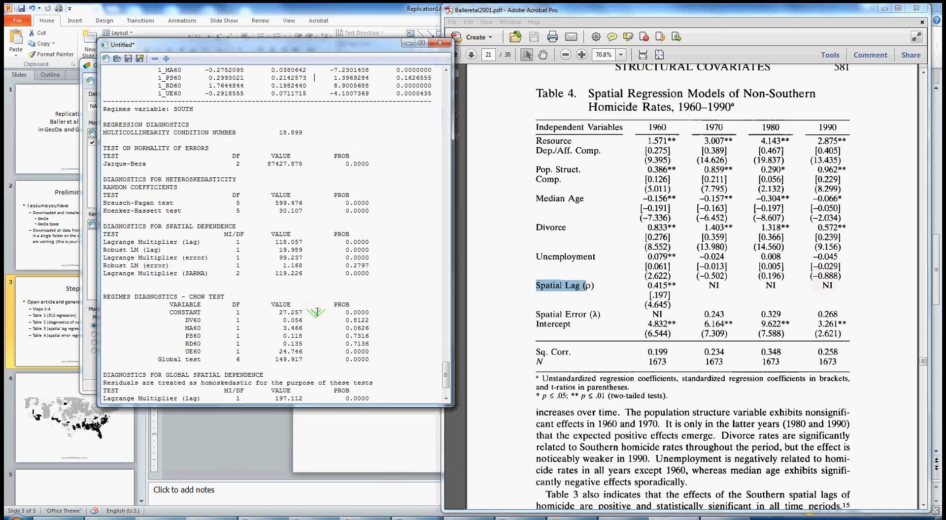
scroll(317, 312, down, 3)
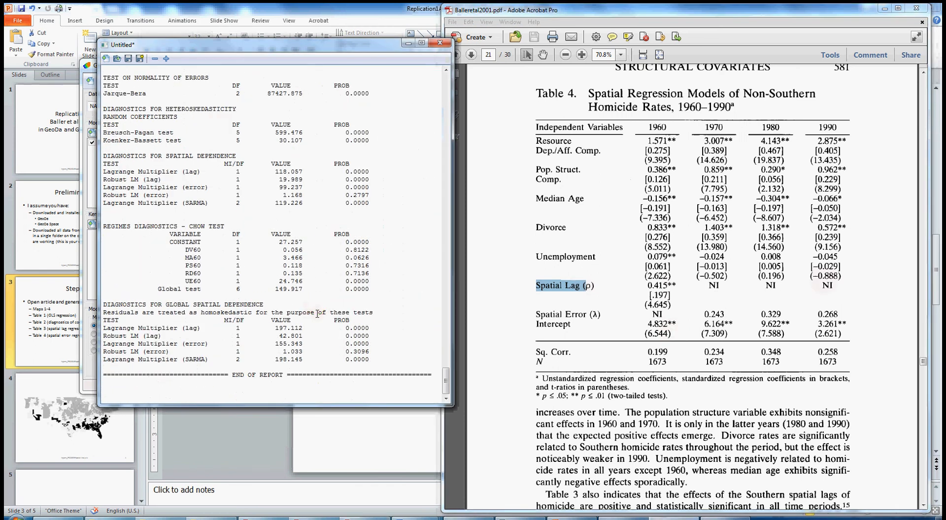
scroll(317, 313, up, 2)
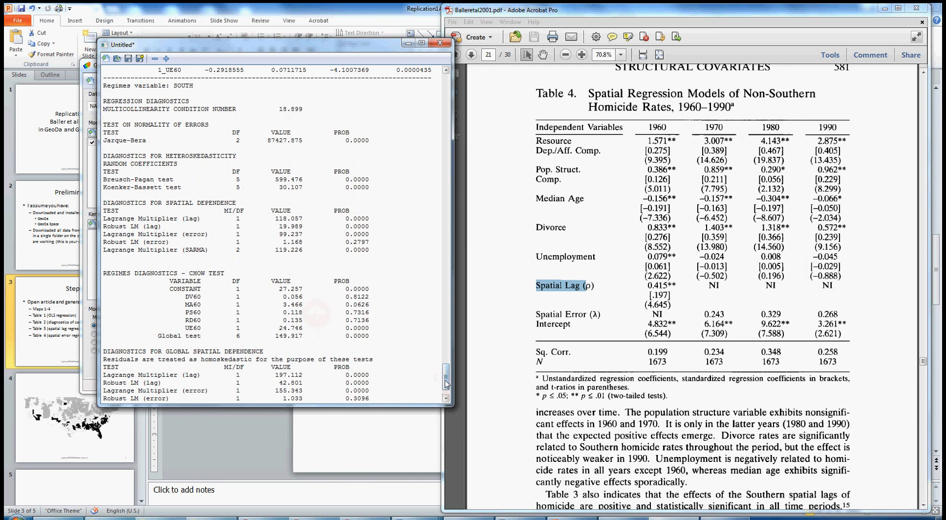
drag(445, 384, 446, 89)
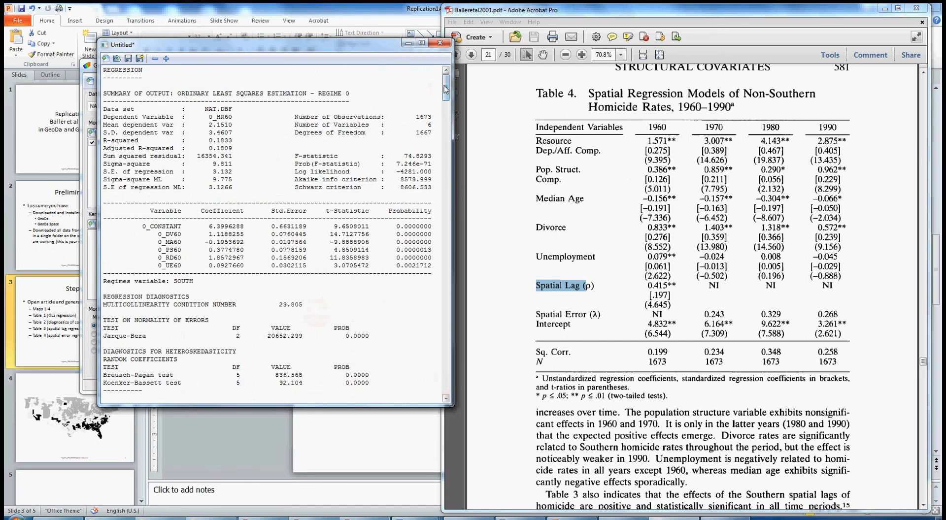
Close the regression report and replace the dependent variable with HR70.
click(440, 44)
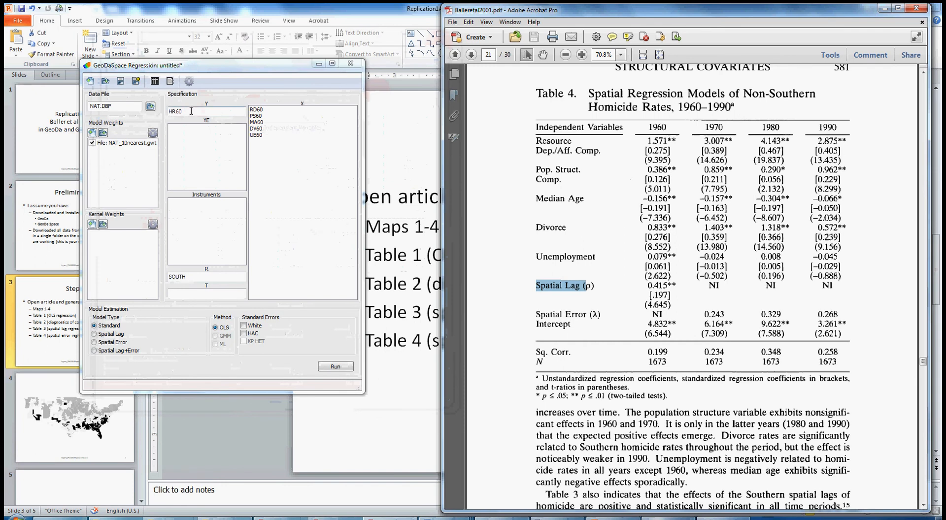
drag(184, 112, 146, 113)
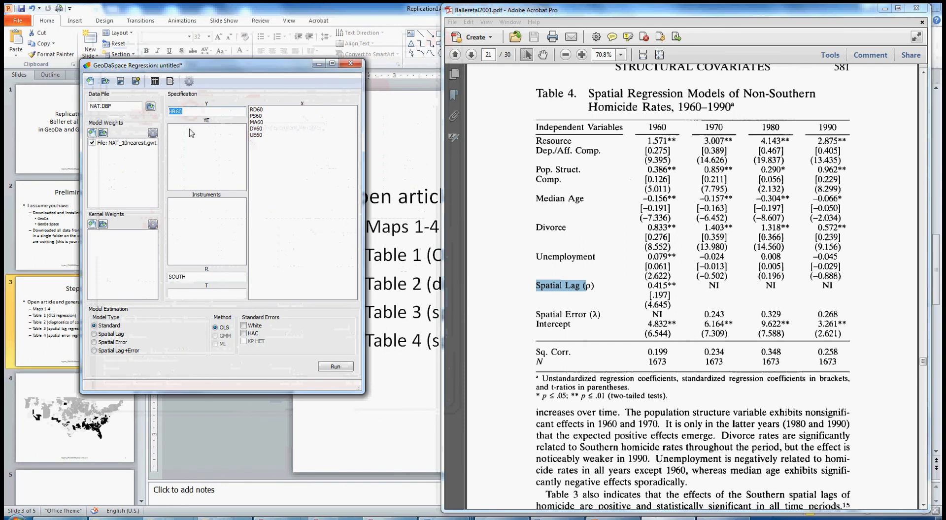
click(155, 84)
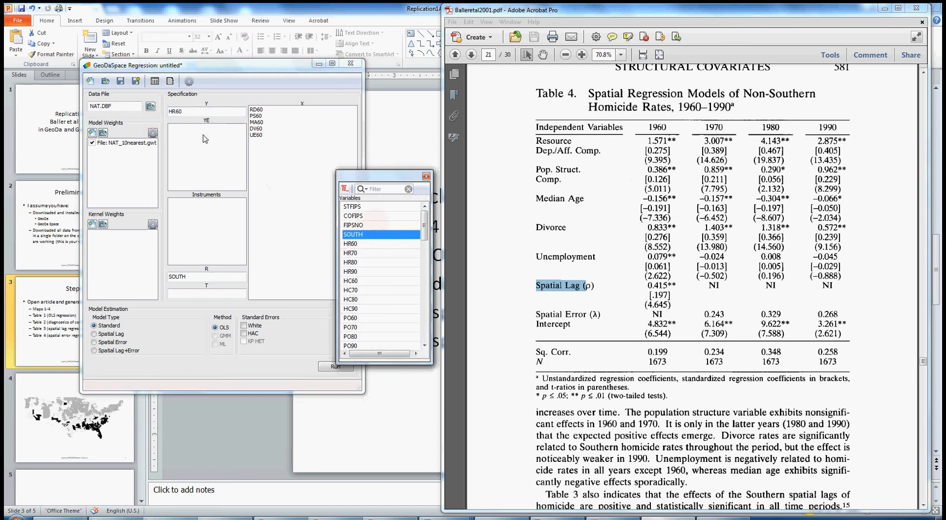
drag(356, 254, 201, 113)
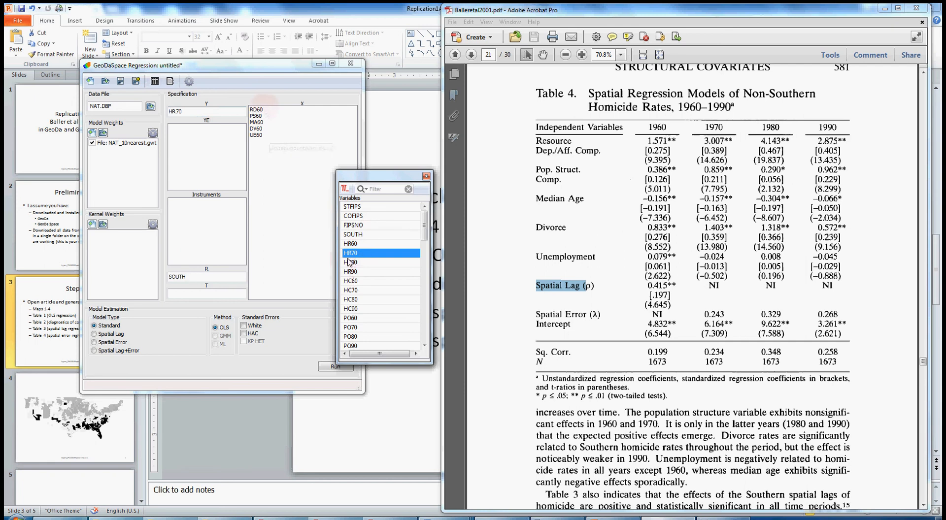
Remove all five 1960 variables from the independent variables of the regression specification.
double_click(256, 111)
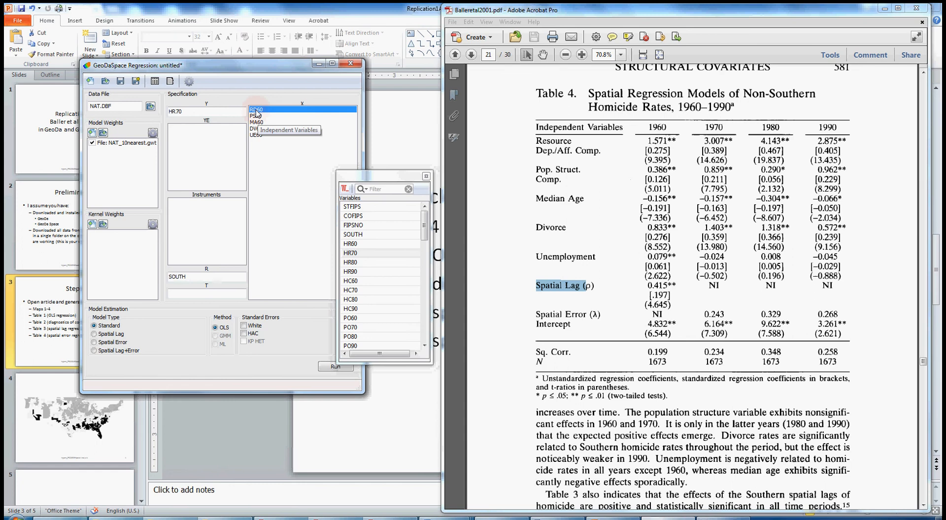
double_click(256, 111)
double_click(256, 111)
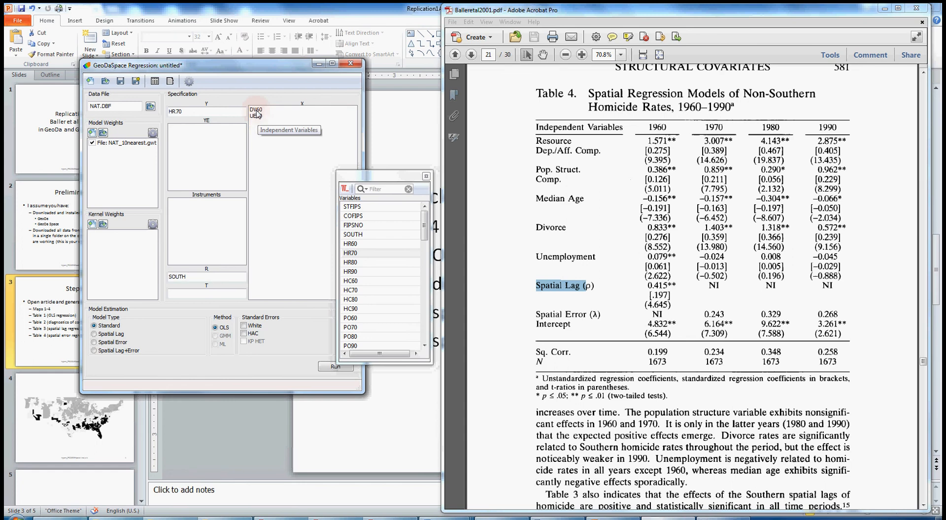
double_click(256, 111)
double_click(257, 111)
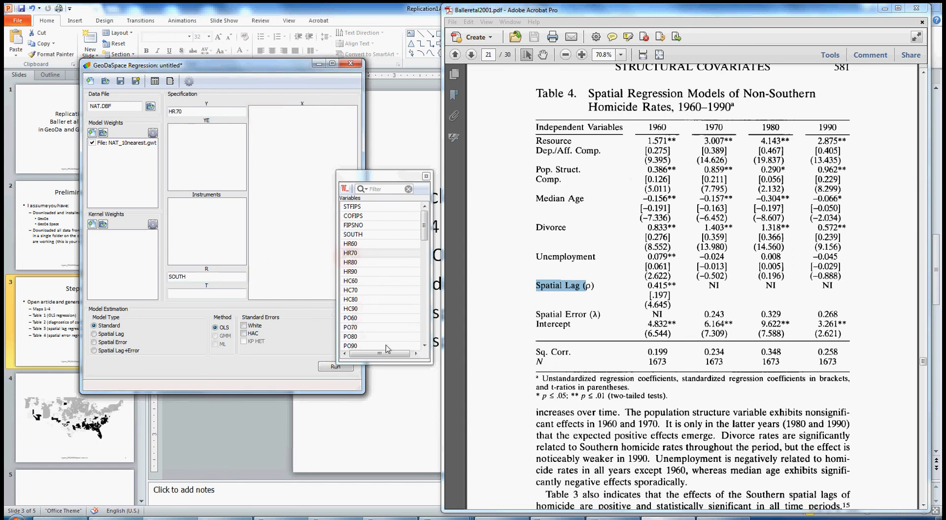
Add RD70, PS70, MA70, DV70 and UE70 as the independent variables and close the variable list.
drag(425, 236, 426, 251)
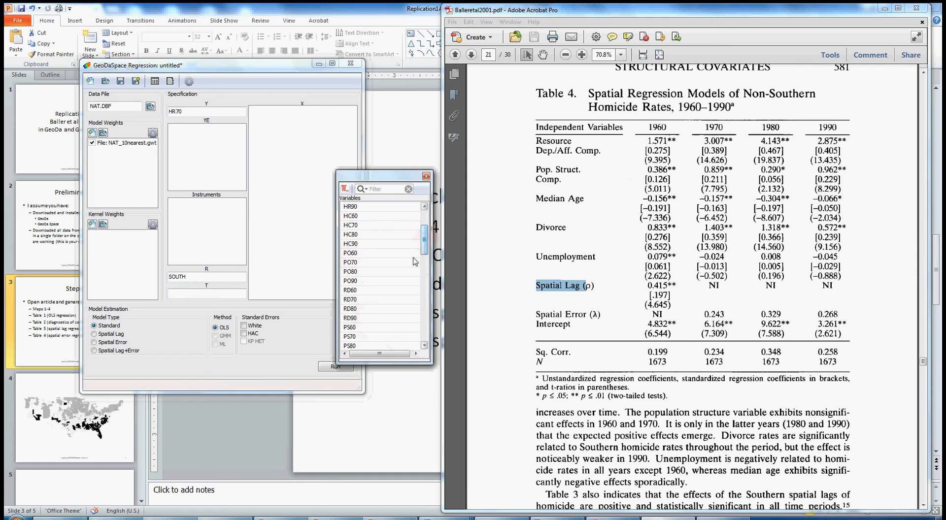
click(353, 300)
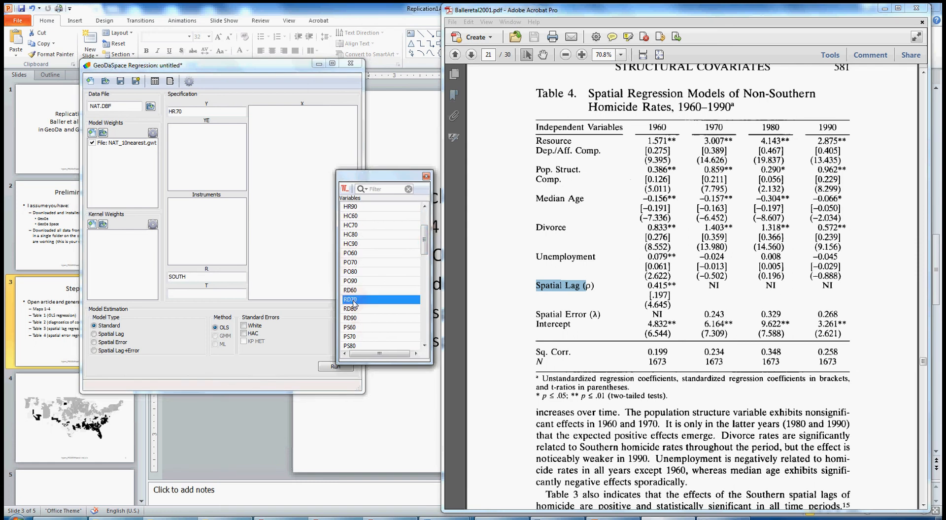
drag(352, 300, 313, 258)
drag(356, 337, 291, 269)
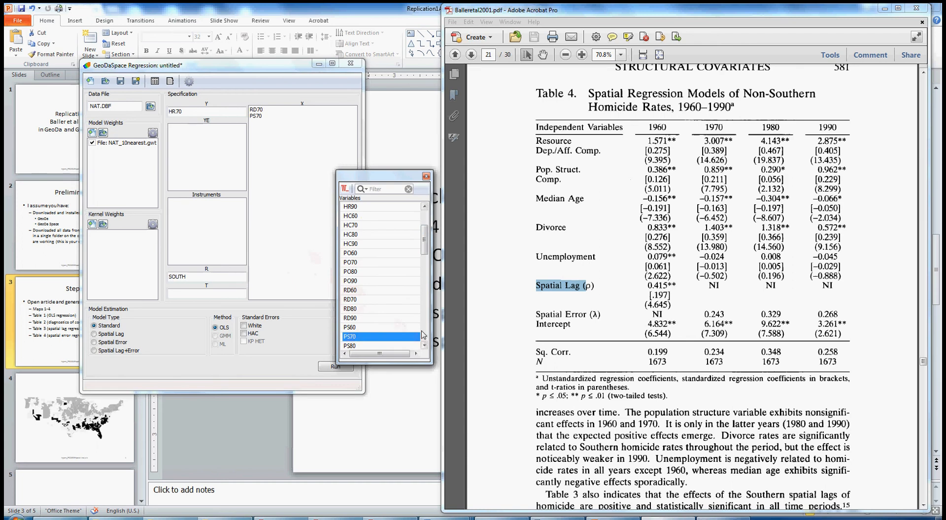
scroll(395, 303, down, 5)
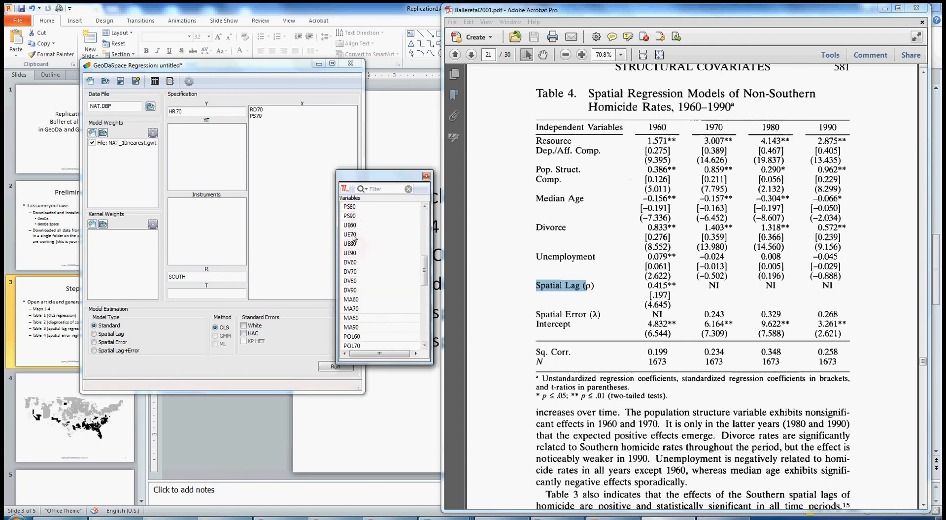
drag(354, 309, 296, 254)
drag(354, 271, 285, 228)
drag(351, 235, 276, 216)
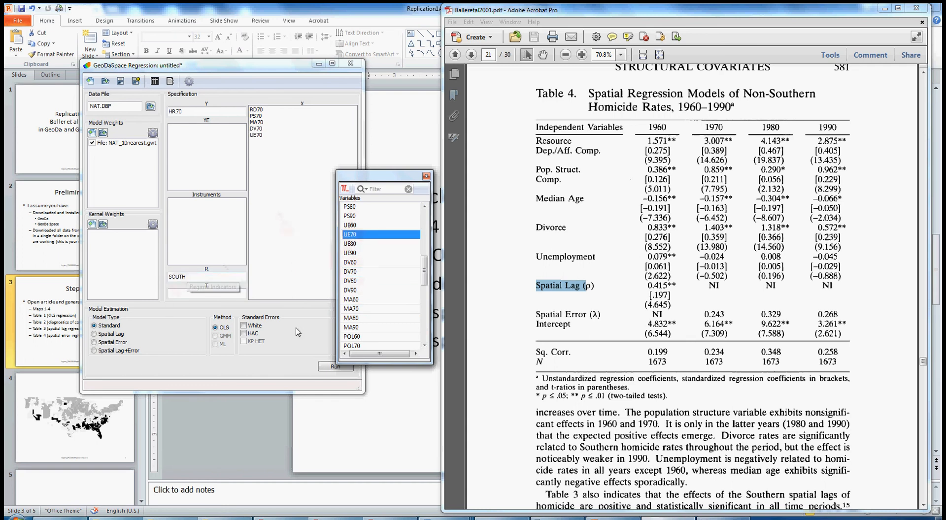
click(427, 176)
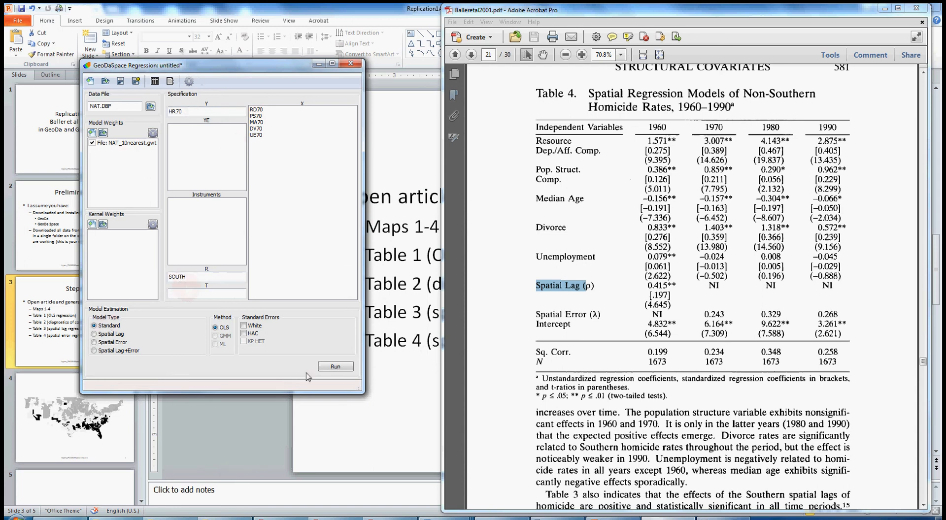
Run the OLS regression on HR70 with SOUTH regimes and find the start of its report.
click(335, 367)
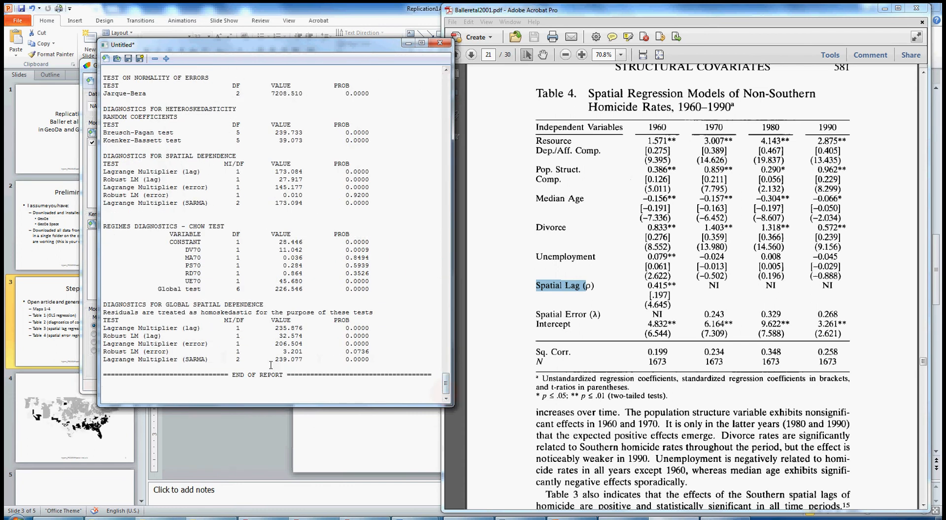
scroll(276, 365, up, 8)
scroll(270, 365, up, 14)
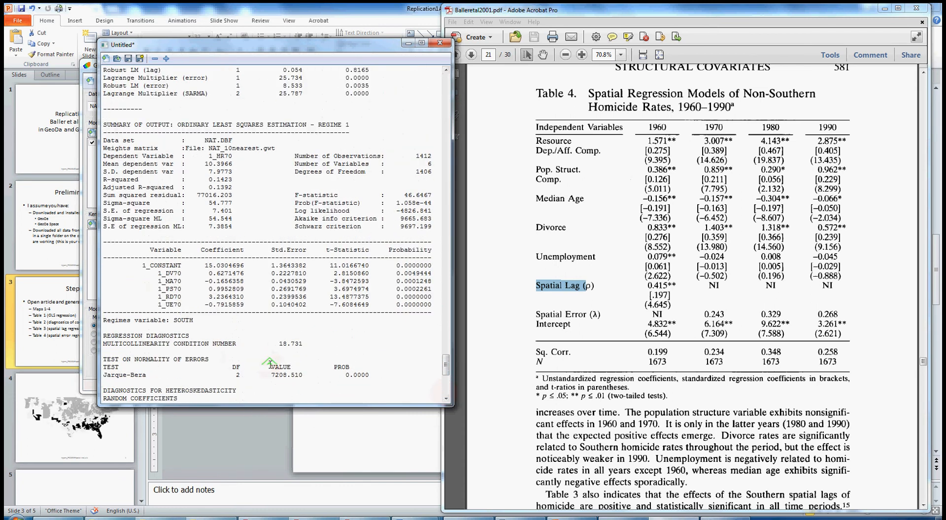
scroll(271, 362, up, 6)
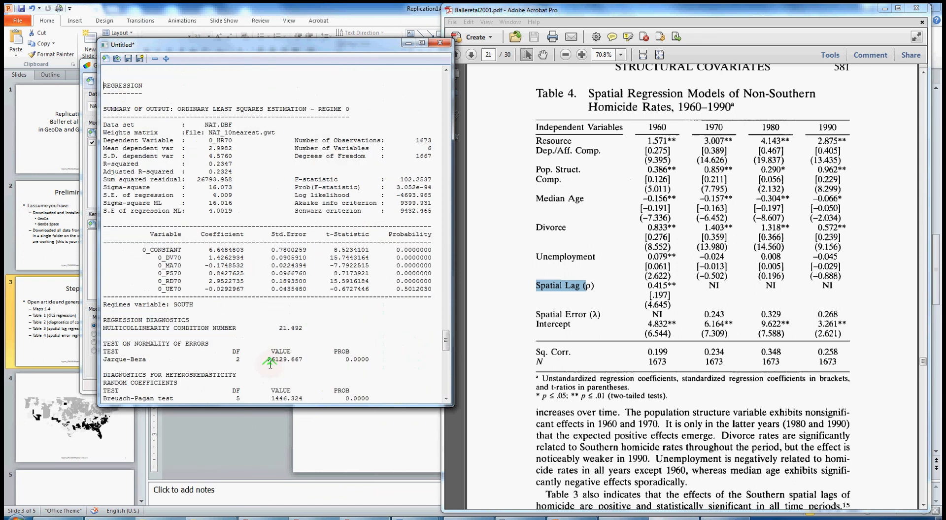
drag(104, 86, 143, 88)
scroll(191, 189, up, 1)
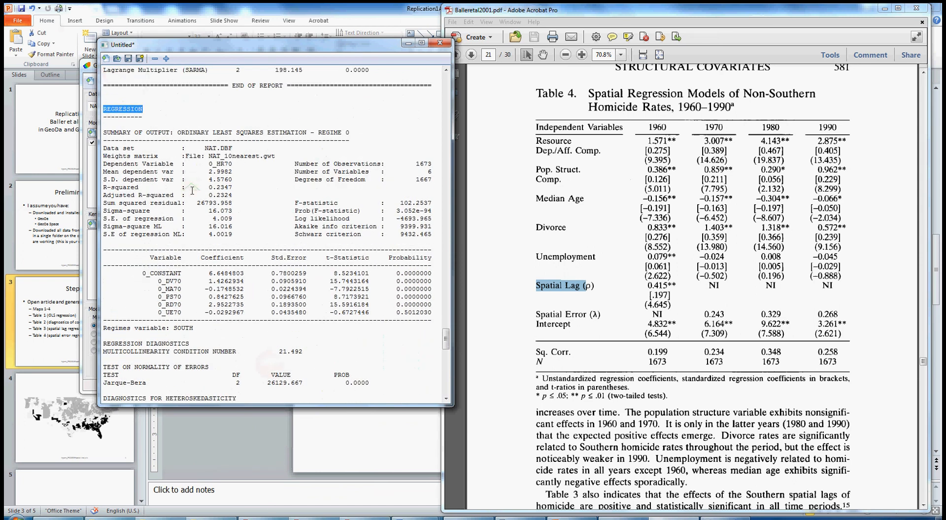
Compare the standard Lagrange Multiplier lag and error tests in the regime 0 spatial dependence diagnostics for HR70.
scroll(212, 239, down, 7)
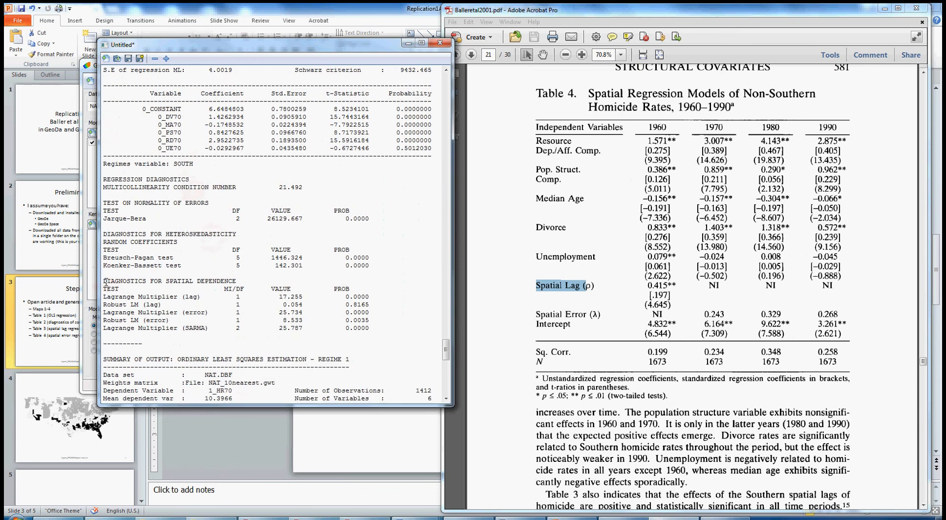
drag(107, 281, 371, 327)
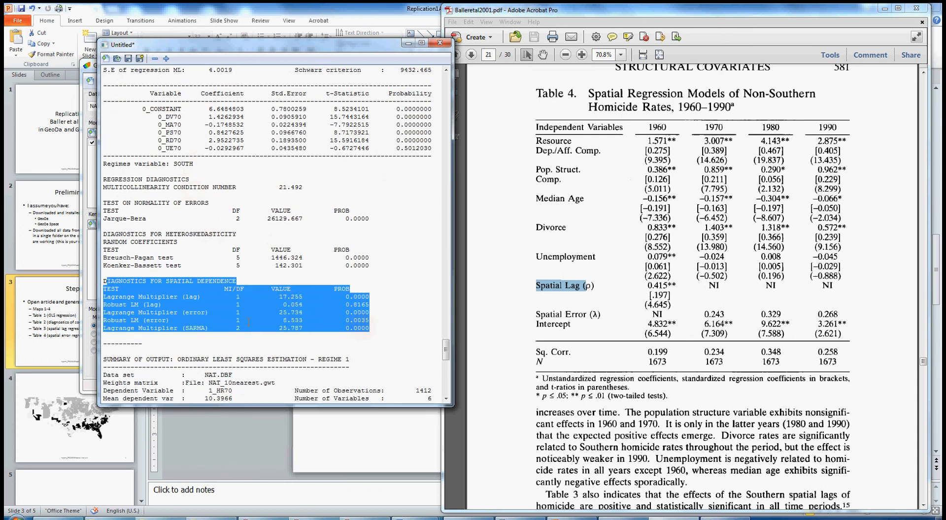
click(155, 320)
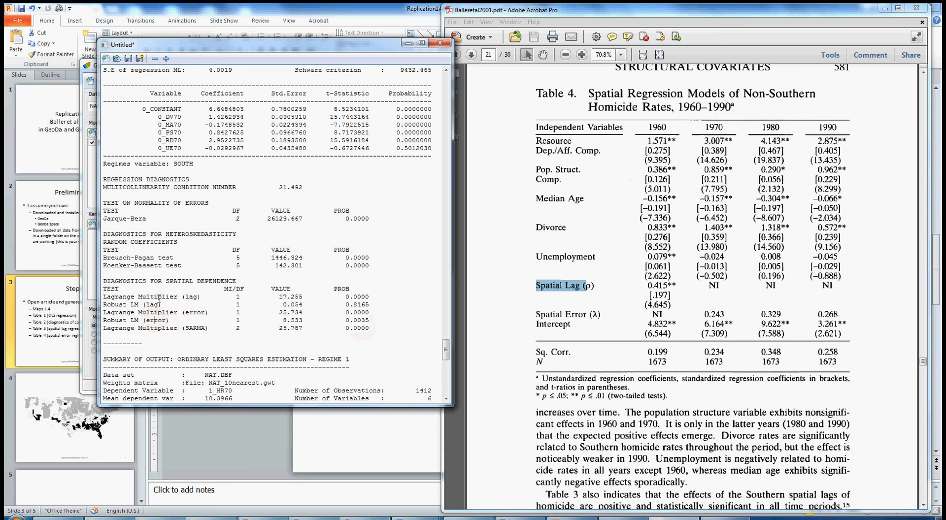
drag(103, 297, 199, 297)
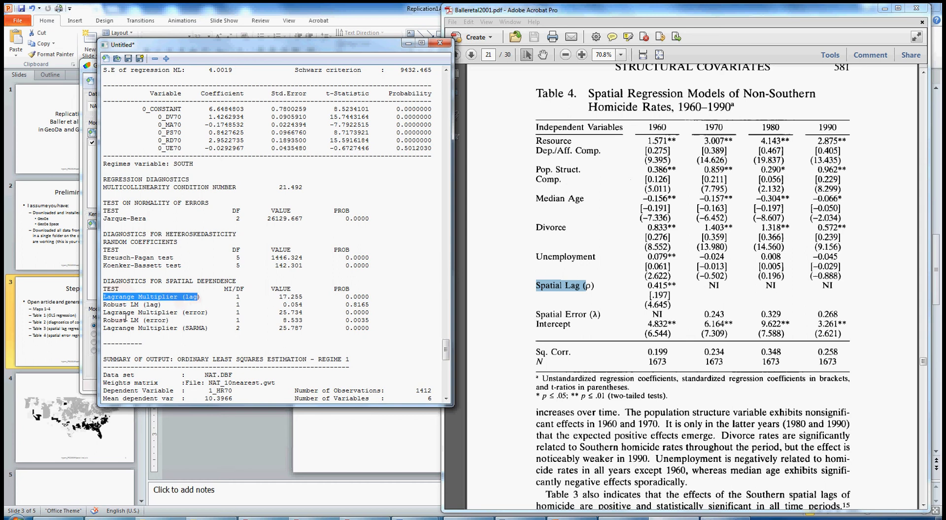
double_click(194, 314)
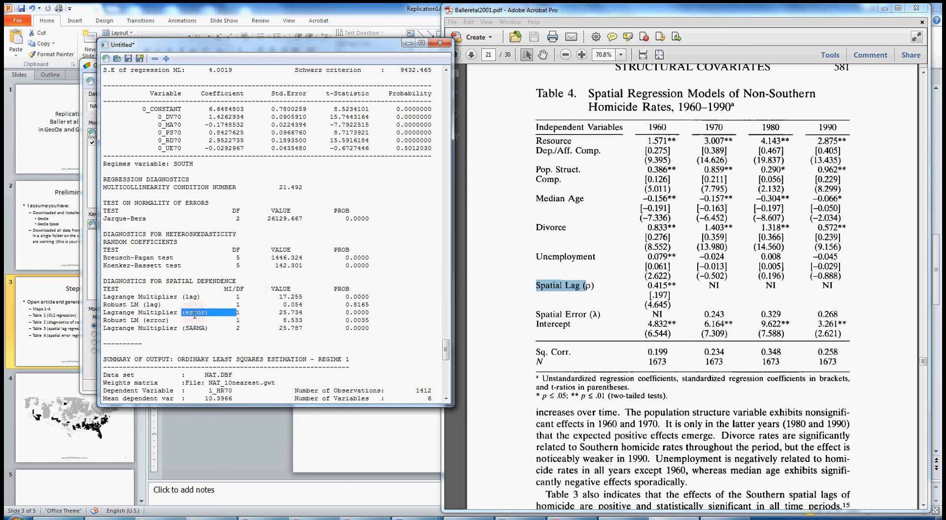
double_click(356, 297)
click(361, 313)
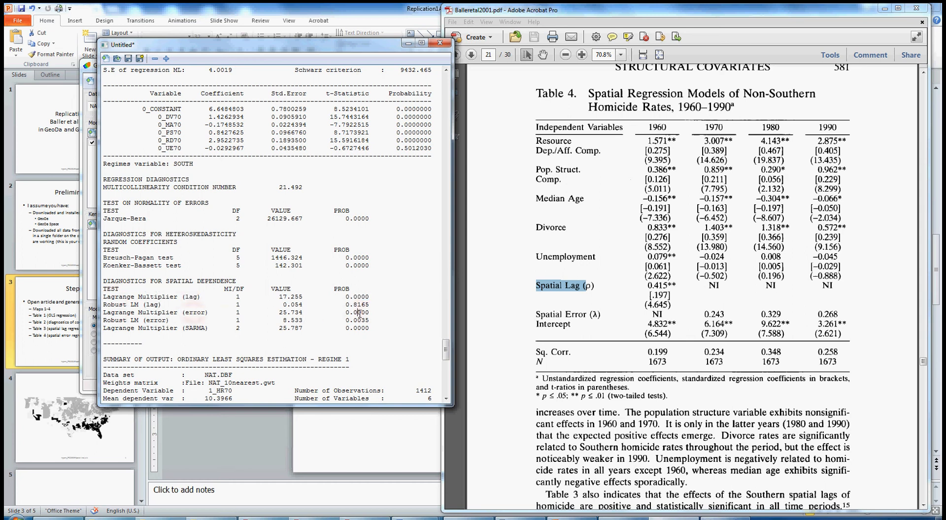
double_click(360, 313)
Compare the probabilities of the Robust LM lag and Robust LM error tests for regime 0 of the HR70 model.
drag(104, 305, 127, 321)
drag(345, 305, 367, 305)
drag(346, 320, 373, 320)
Examine the regime 1 and global spatial dependence diagnostics in the HR70 report, including the global Robust LM error test.
scroll(234, 361, down, 14)
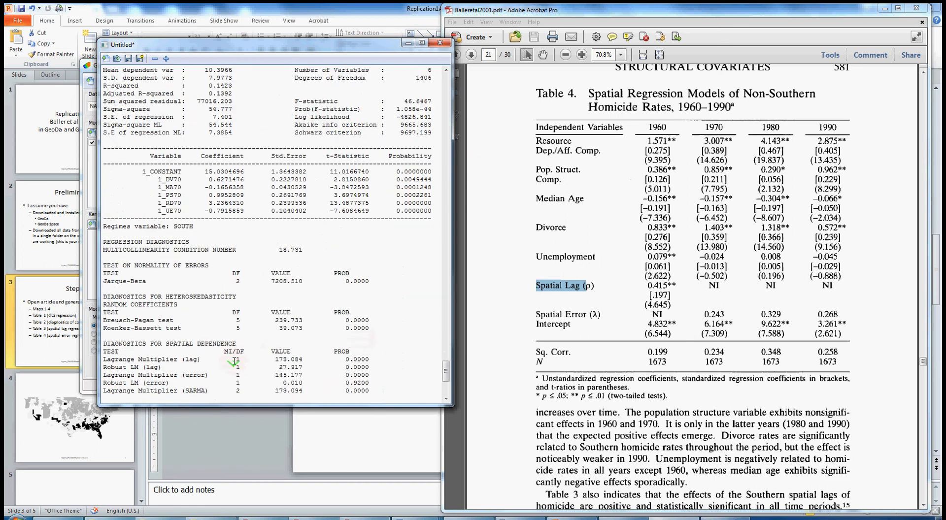
scroll(234, 363, down, 8)
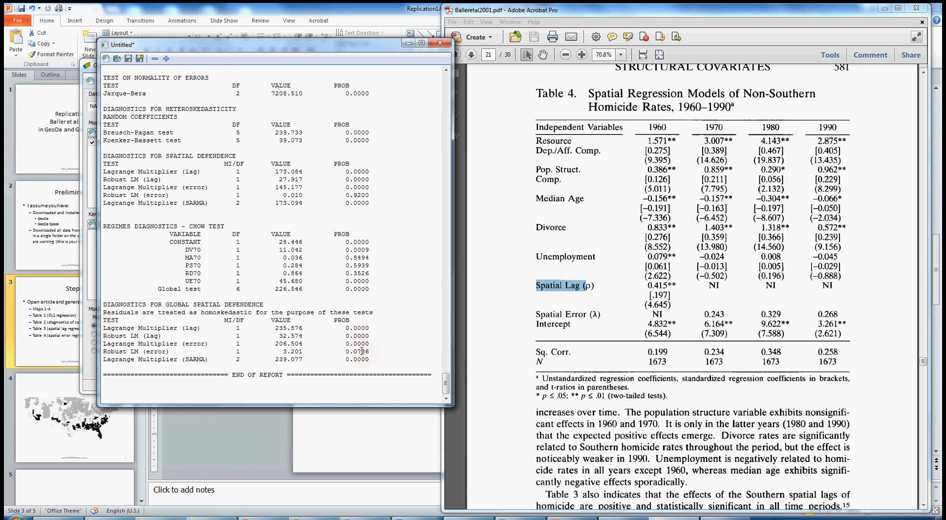
drag(178, 351, 103, 351)
click(246, 352)
scroll(124, 340, up, 1)
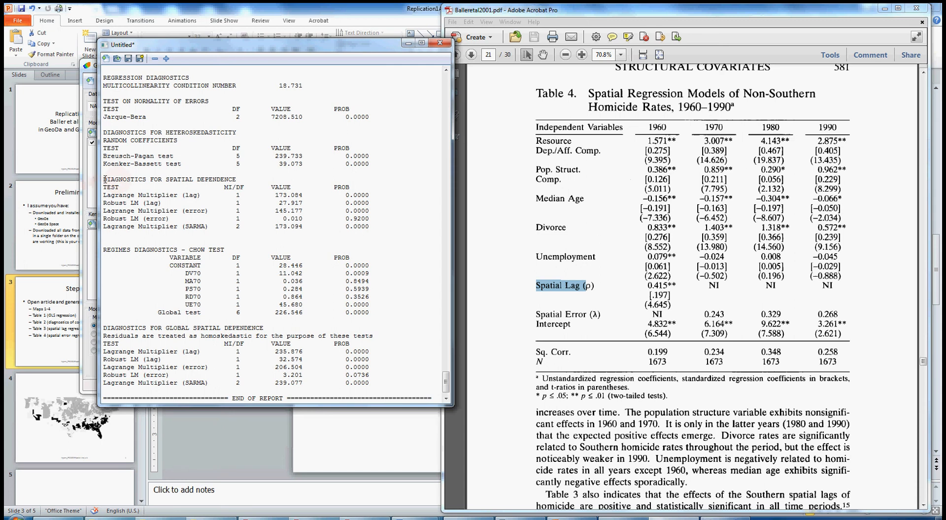
Compare the Robust LM error and Robust LM lag tests in the regime 1 spatial dependence diagnostics for HR70.
drag(103, 179, 240, 180)
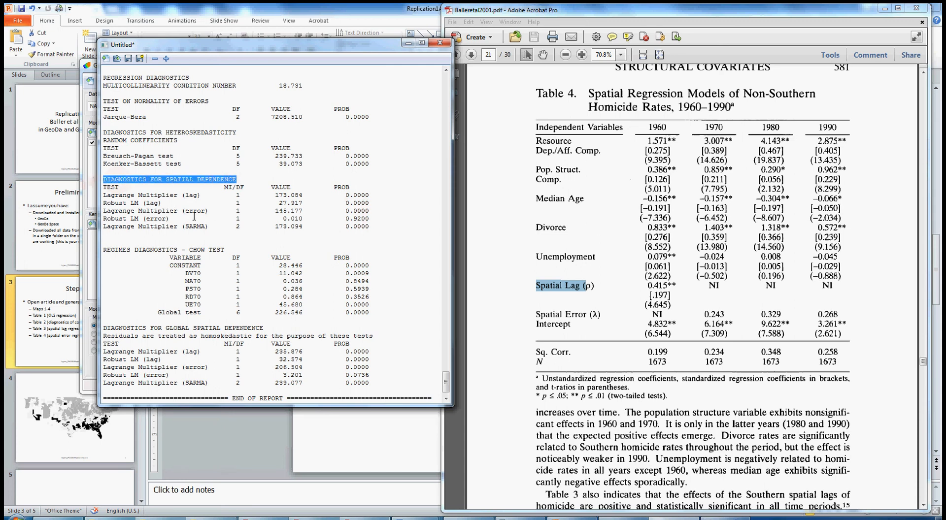
drag(179, 218, 103, 218)
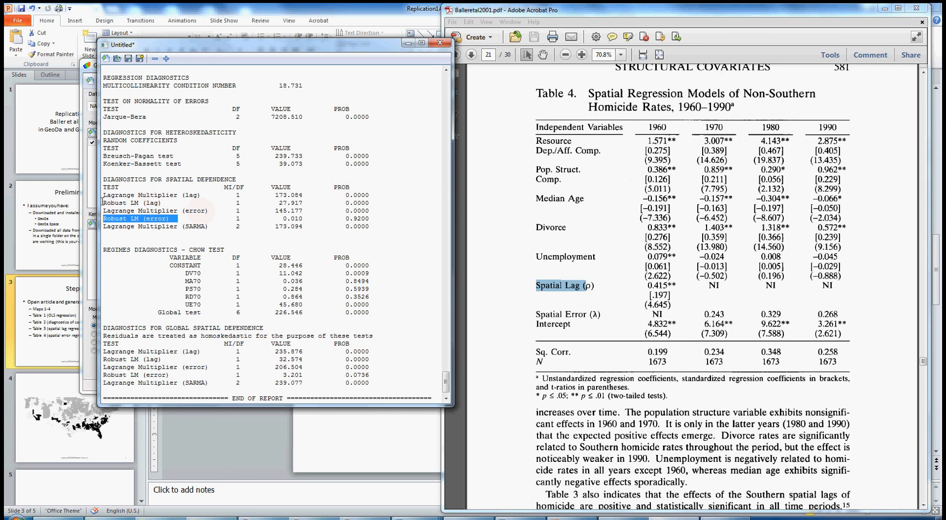
drag(103, 203, 371, 203)
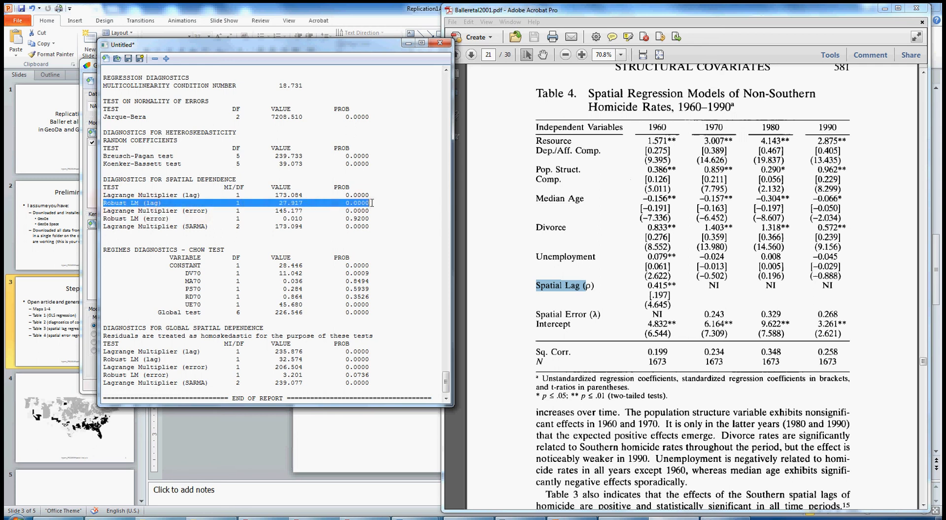
Close the HR70 regression report without saving it.
right_click(344, 250)
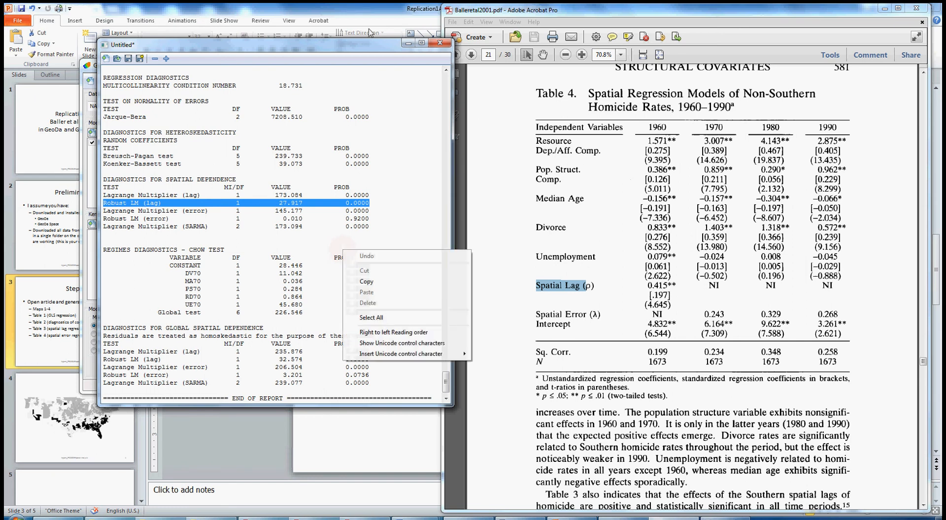
click(446, 44)
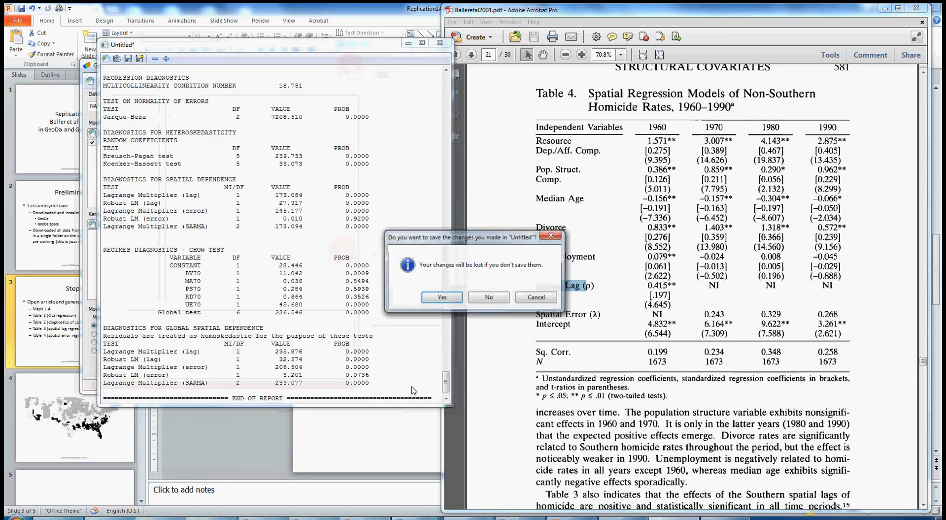
click(446, 298)
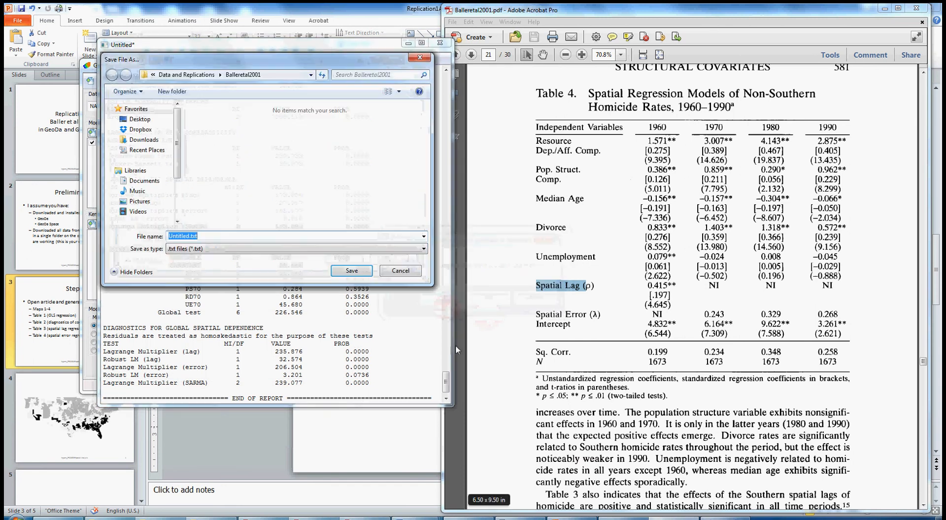
click(402, 274)
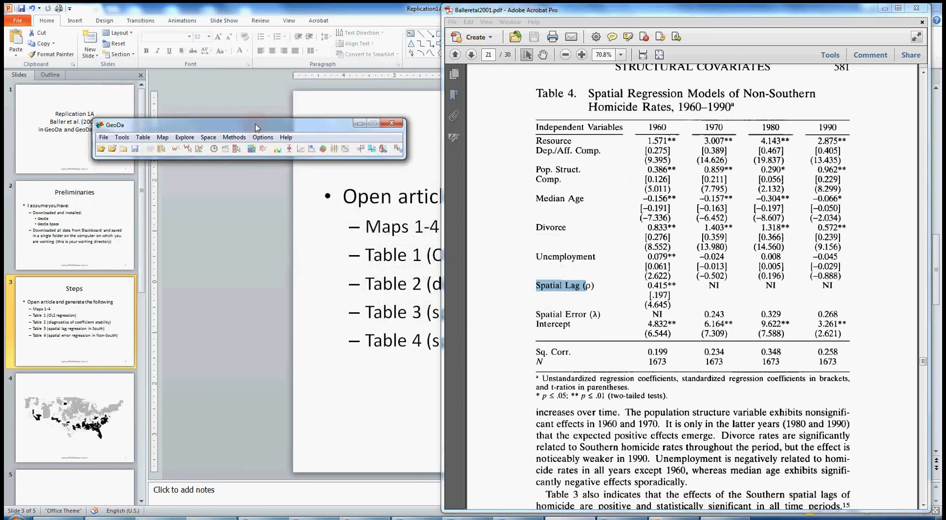
Switch to GeoDa and bring up Table 3, the spatial lag models of Southern homicide rates, in the article PDF.
mouse_move(256, 121)
mouse_down()
mouse_move(252, 170)
mouse_move(252, 125)
mouse_up()
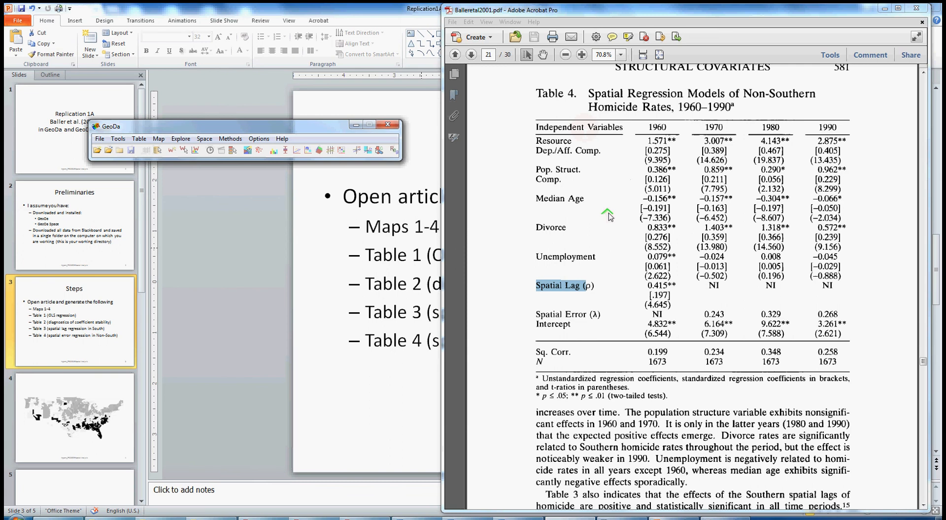
scroll(609, 216, up, 10)
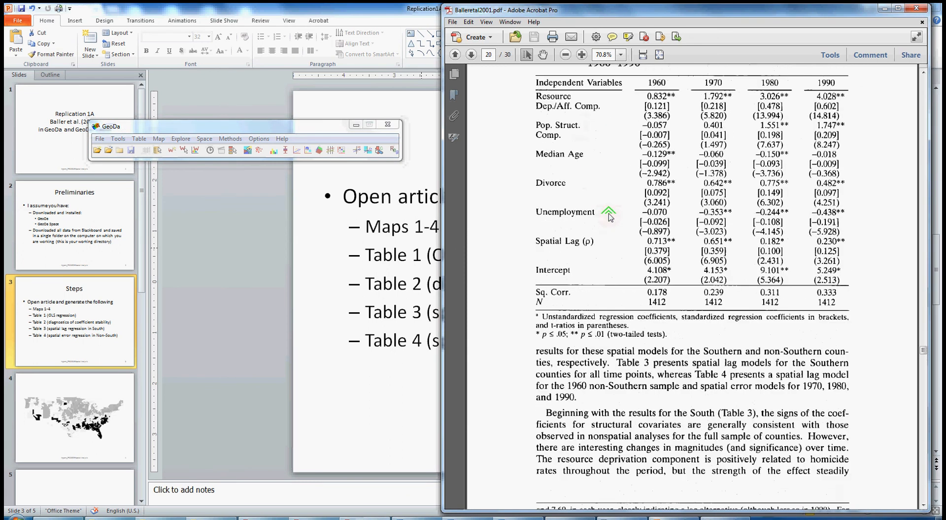
scroll(609, 216, up, 3)
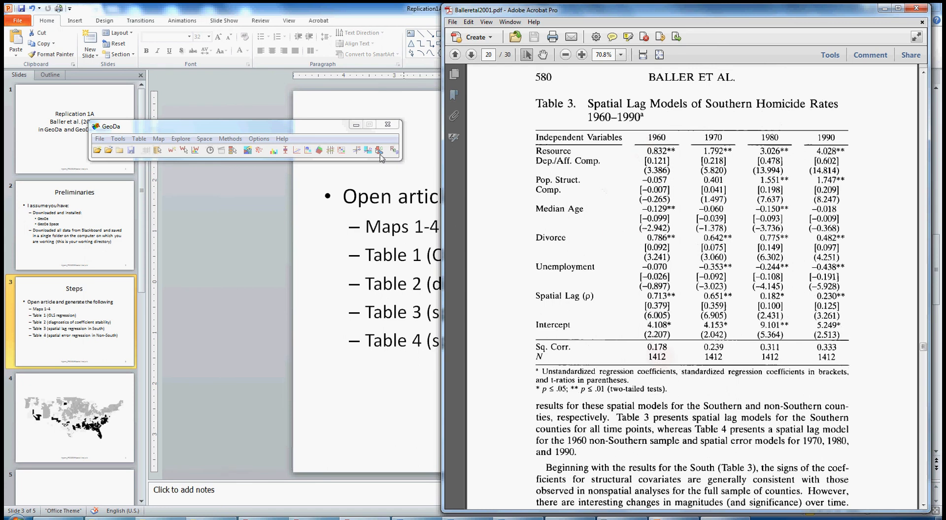
click(221, 130)
mouse_move(221, 131)
mouse_down()
mouse_move(215, 139)
mouse_move(216, 131)
mouse_up()
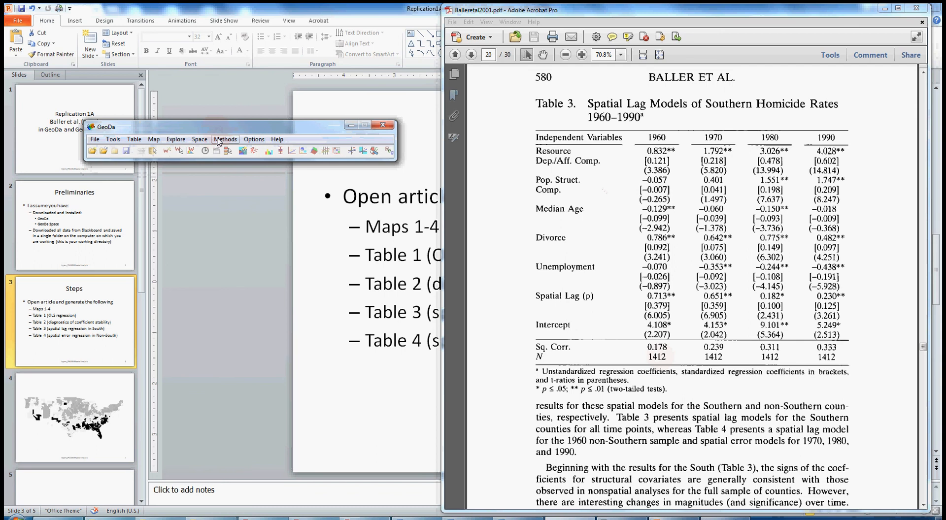
click(218, 140)
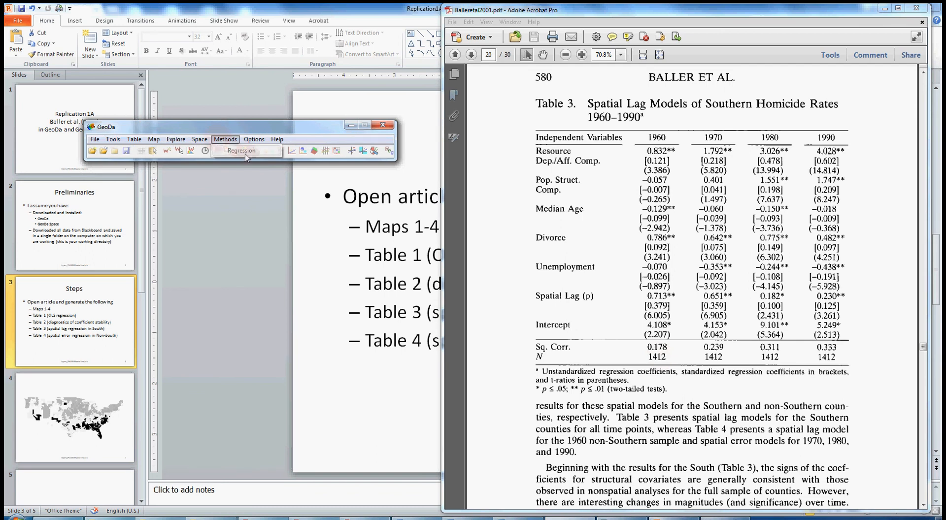
click(181, 130)
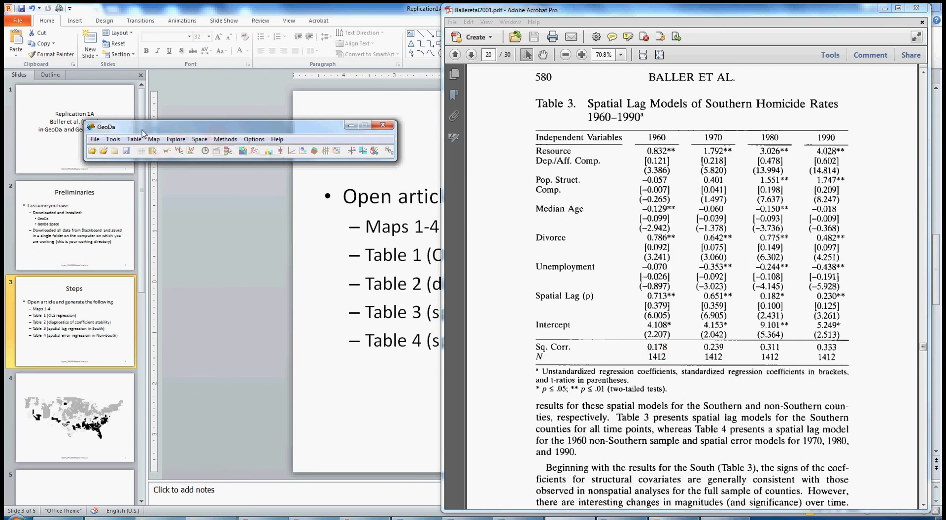
Load the ESRI shapefile NAT_2015-1jan-13_southonly.shp as the data source and close its map window.
click(93, 151)
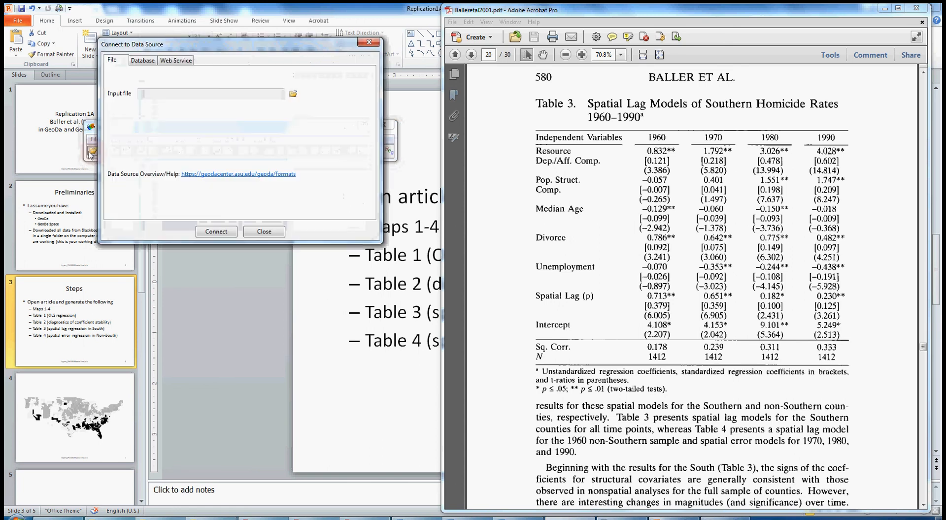
click(294, 96)
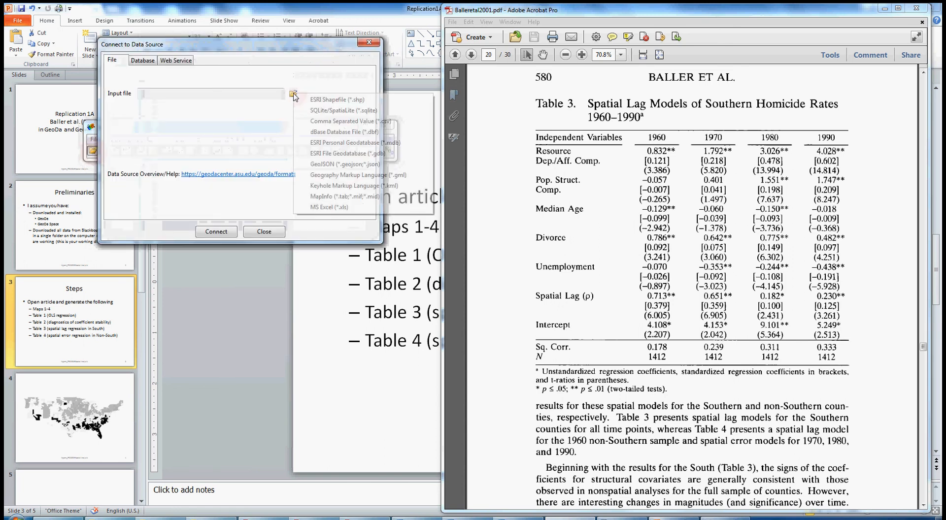
click(339, 101)
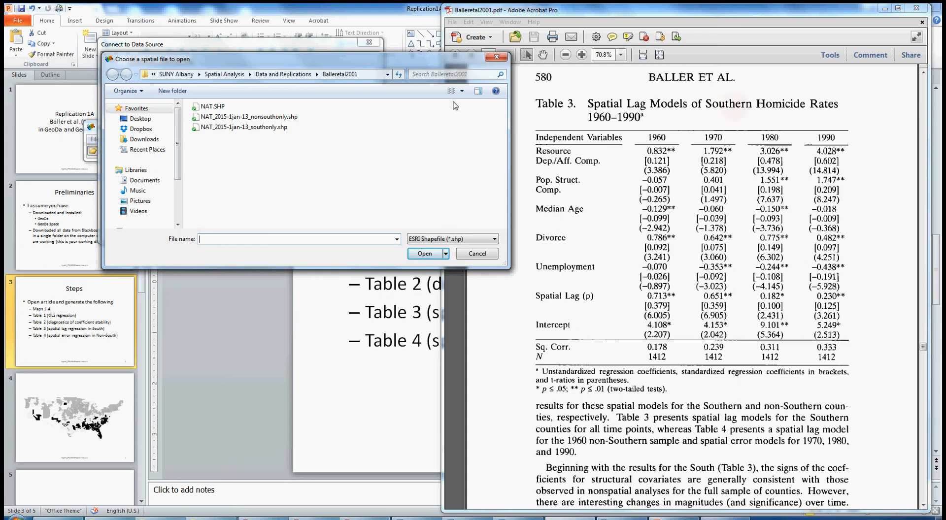
double_click(262, 127)
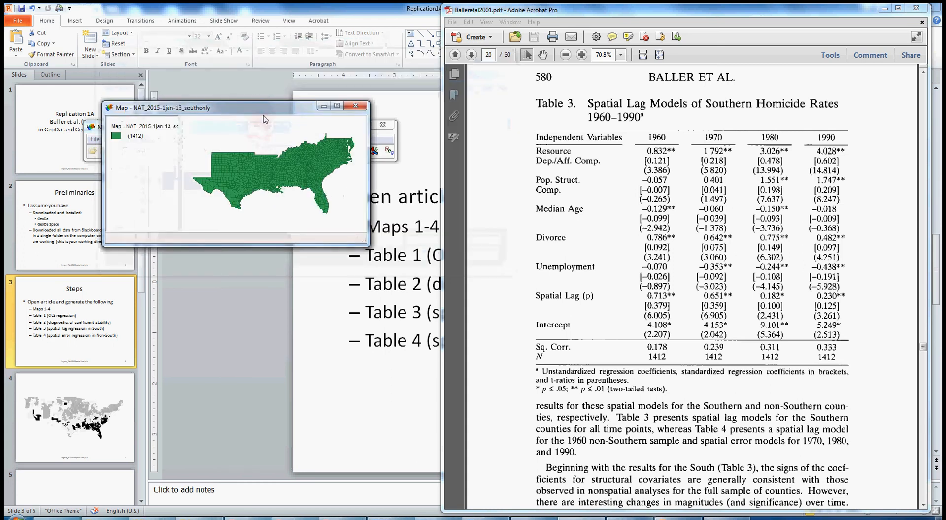
drag(262, 113, 256, 195)
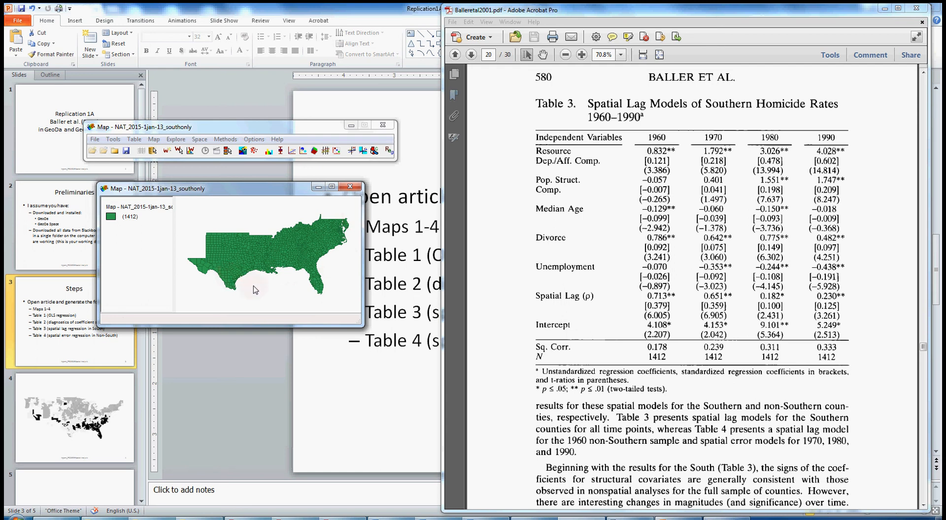
click(350, 187)
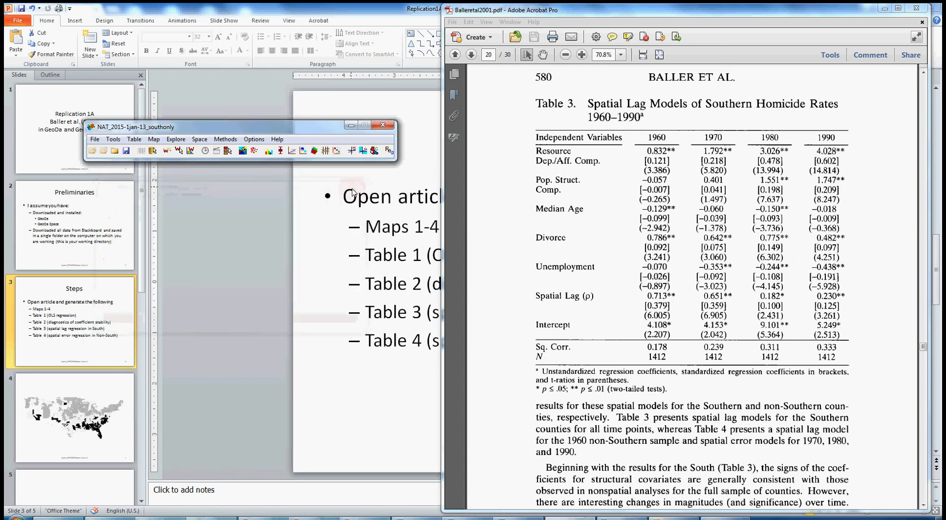
Start a regression on the Southern counties with HR60 as the dependent variable.
click(225, 140)
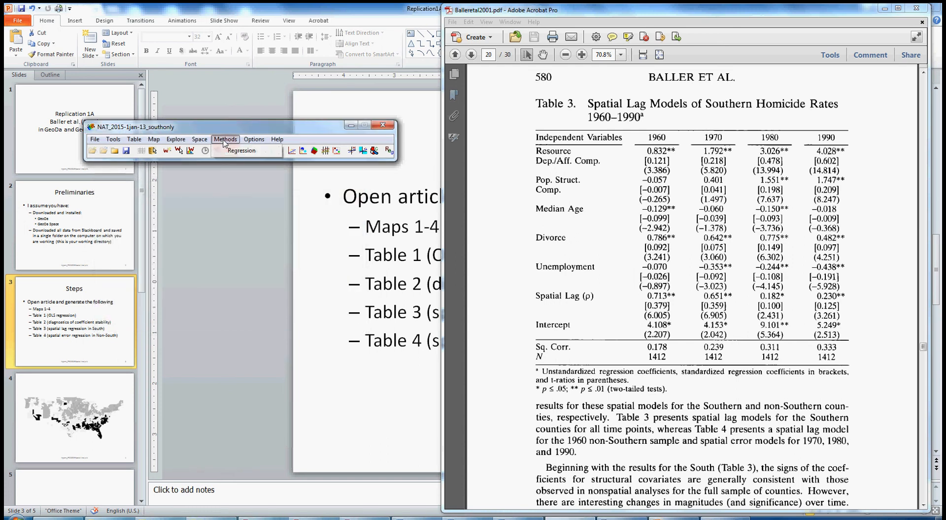
click(240, 154)
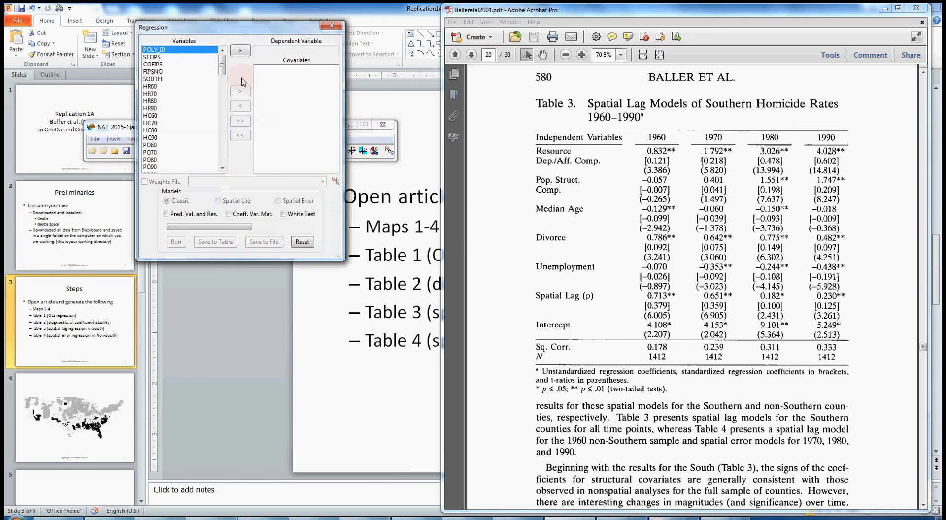
click(150, 86)
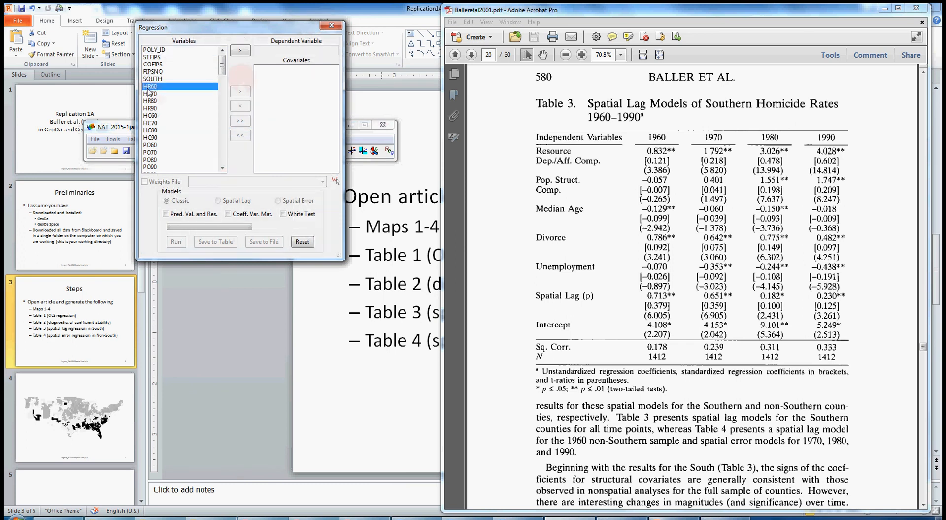
click(240, 50)
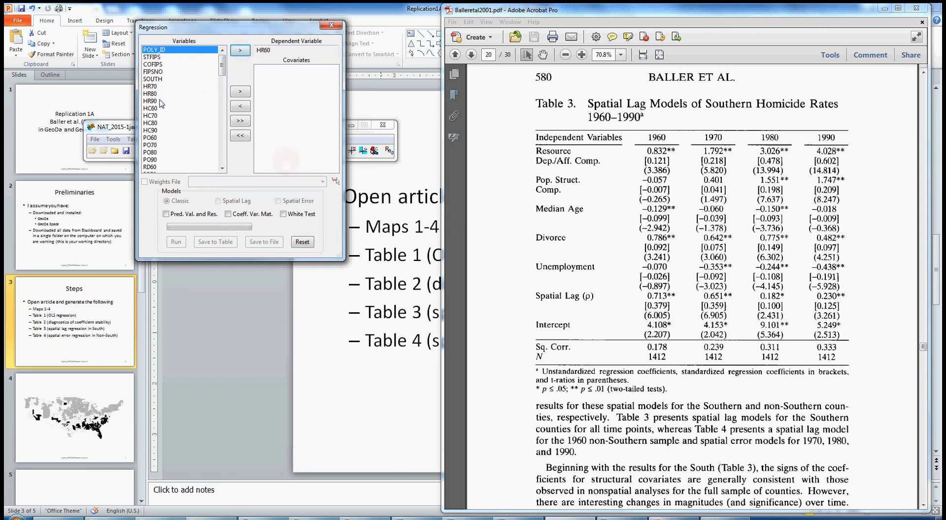
Add RD60, PS60, MA60, DV60 and UE60 as covariates of the HR60 regression.
click(149, 167)
click(240, 91)
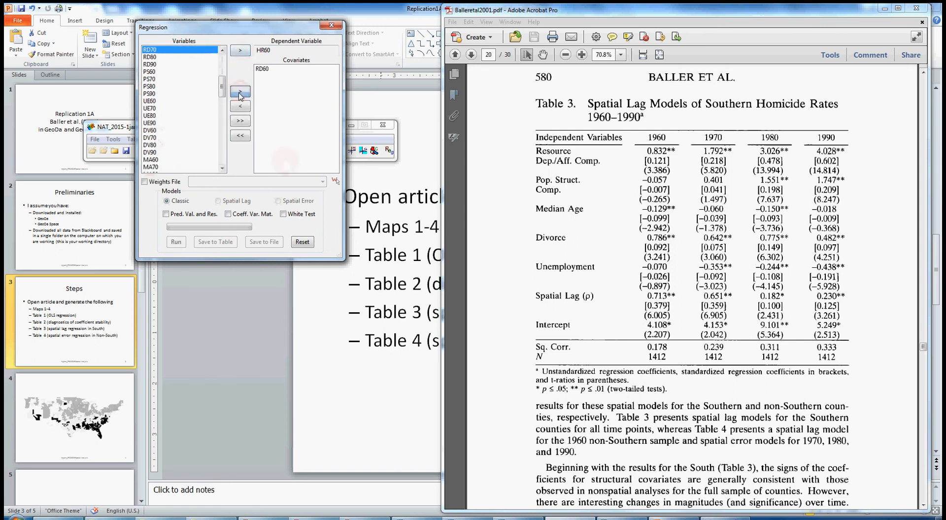
drag(222, 89, 222, 92)
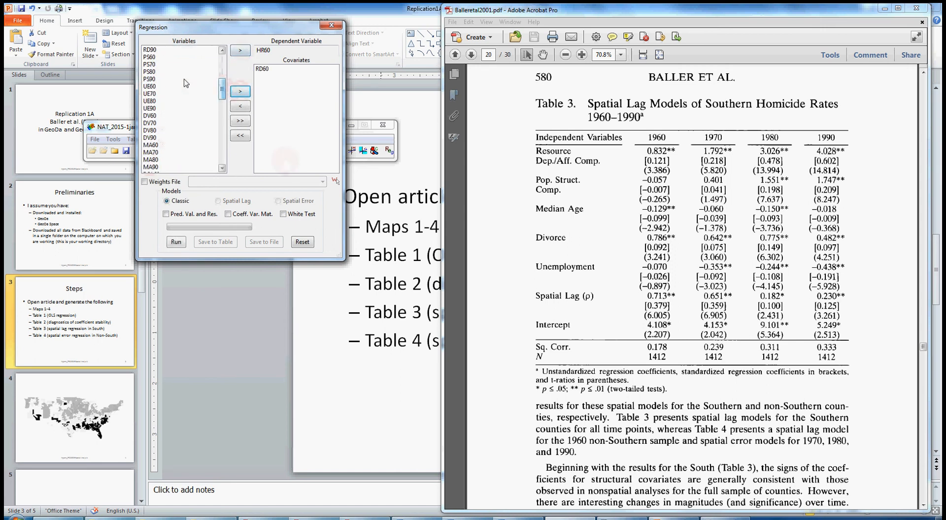
click(150, 58)
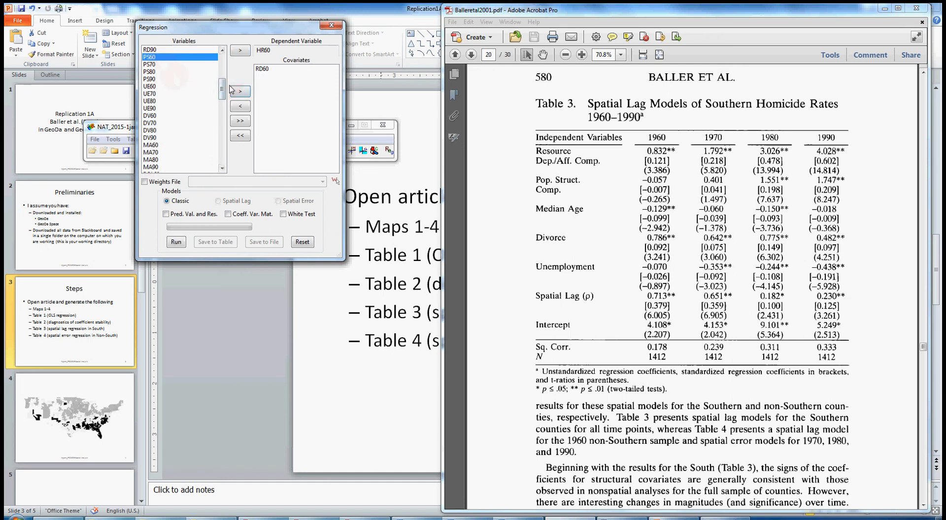
click(240, 91)
click(157, 131)
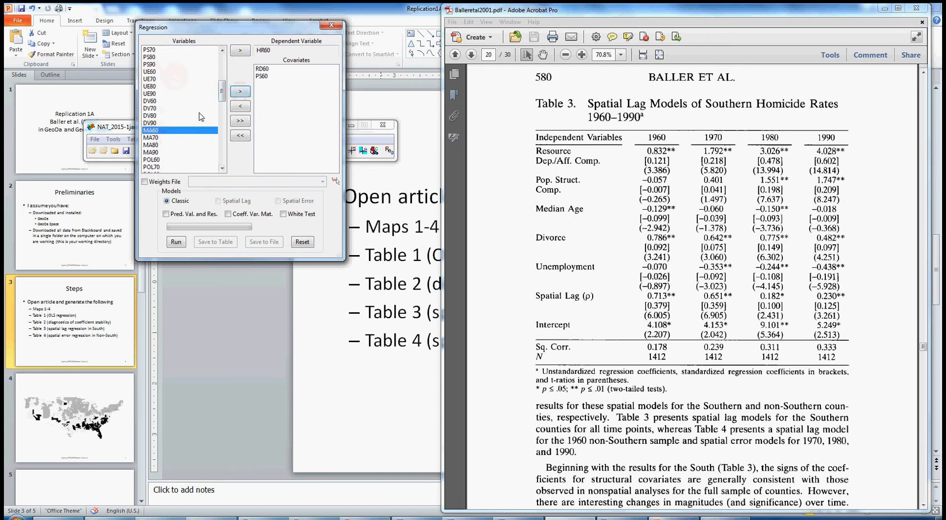
click(240, 91)
drag(222, 109, 222, 88)
click(155, 109)
click(240, 91)
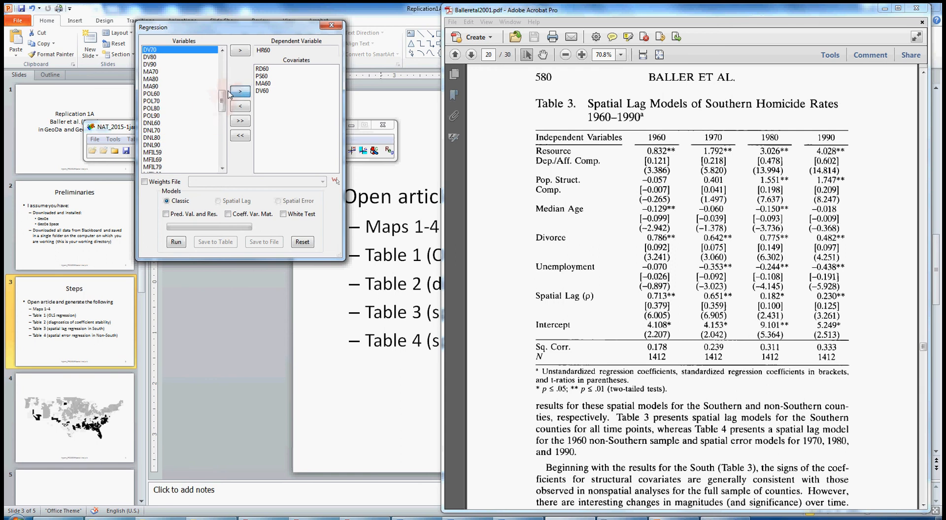
scroll(212, 87, up, 5)
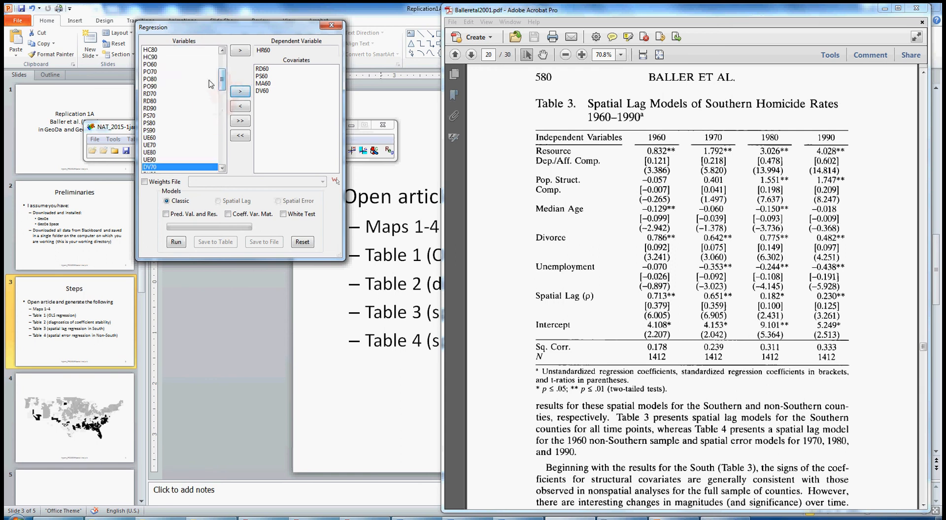
click(153, 138)
click(240, 91)
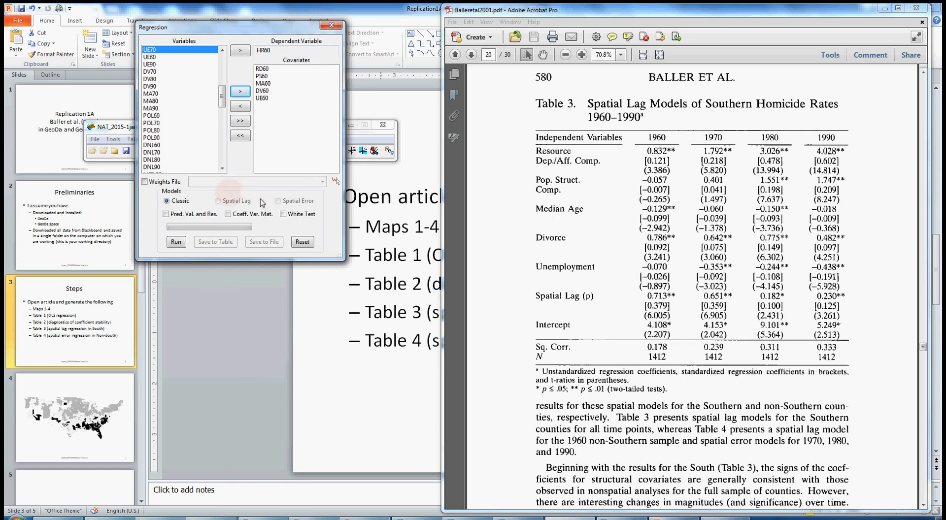
Enable a weights file for the regression, loading NAT_2015-1jan-13_southonly_10nnb.gwt and setting it as the default.
click(145, 183)
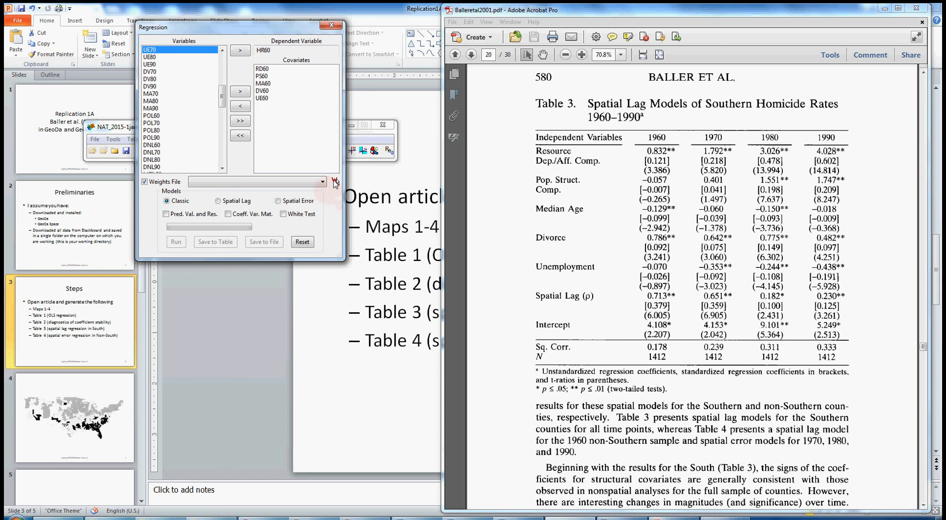
click(335, 182)
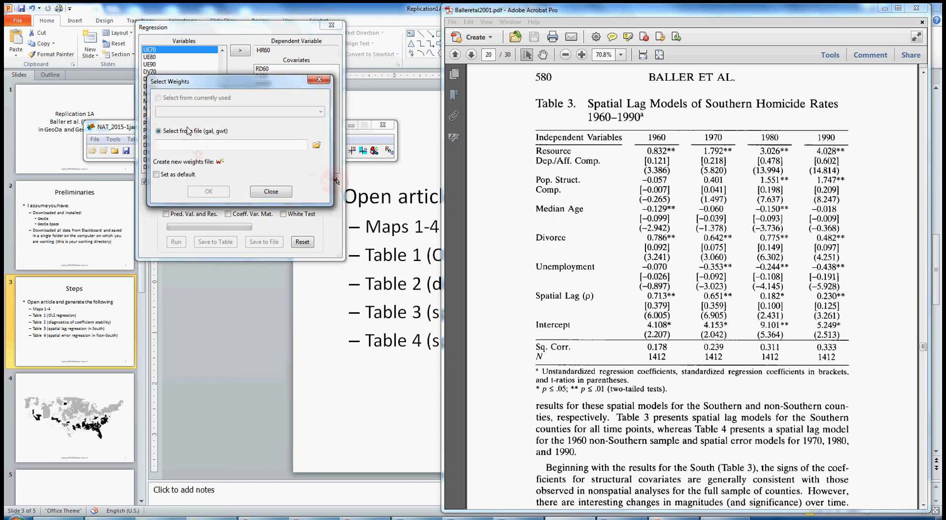
click(317, 146)
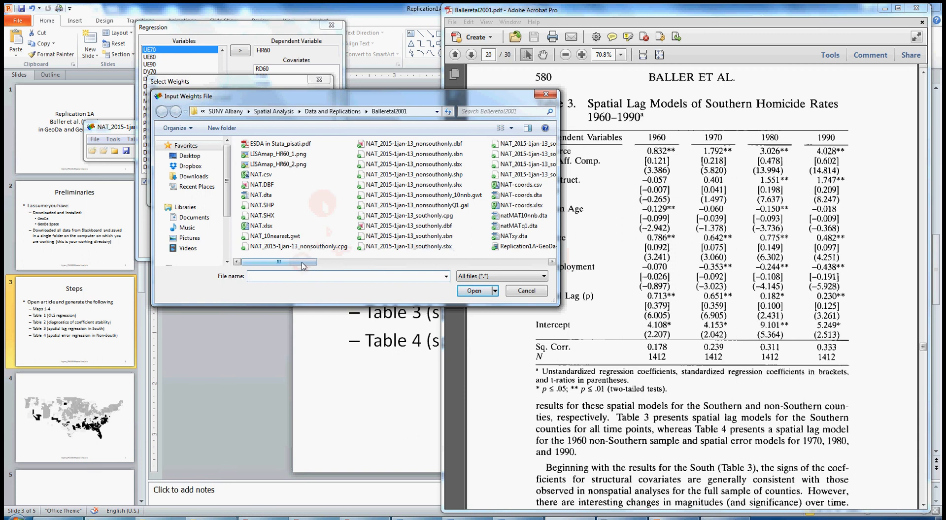
drag(303, 266, 389, 268)
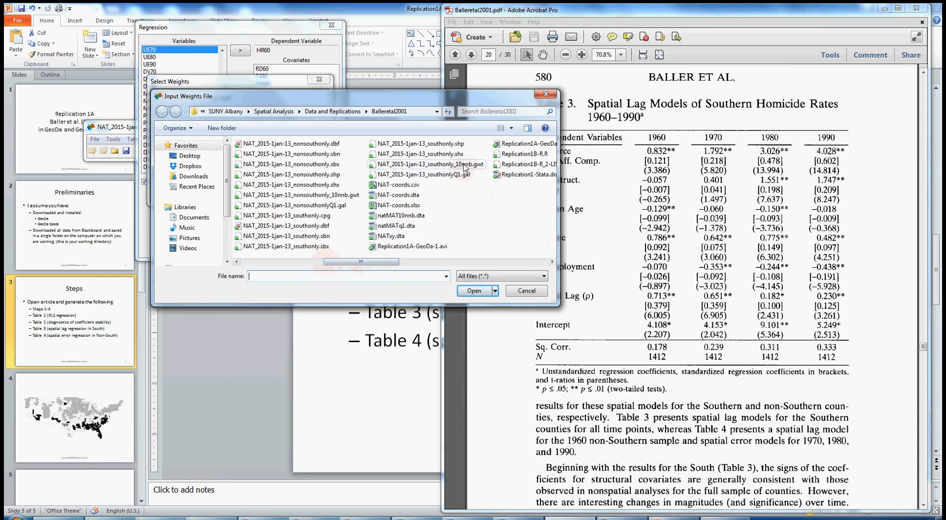
double_click(416, 164)
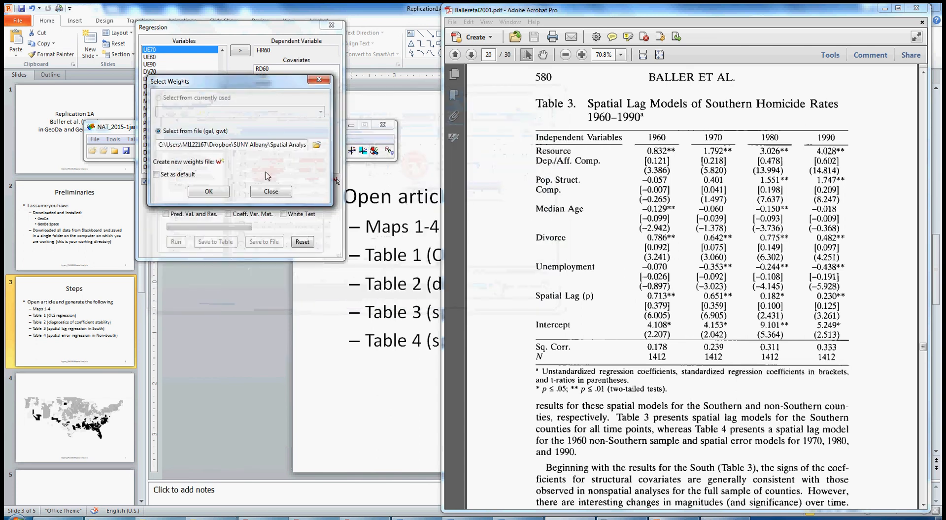
click(156, 174)
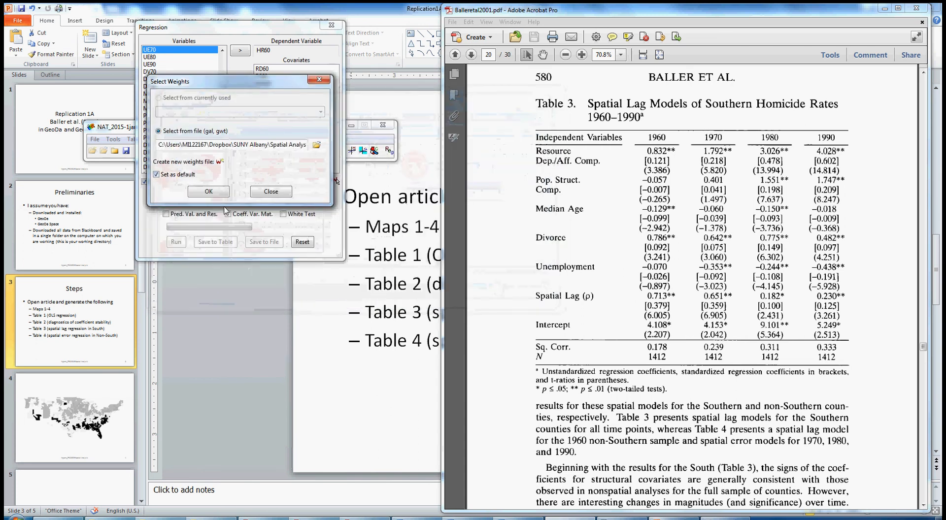
click(218, 192)
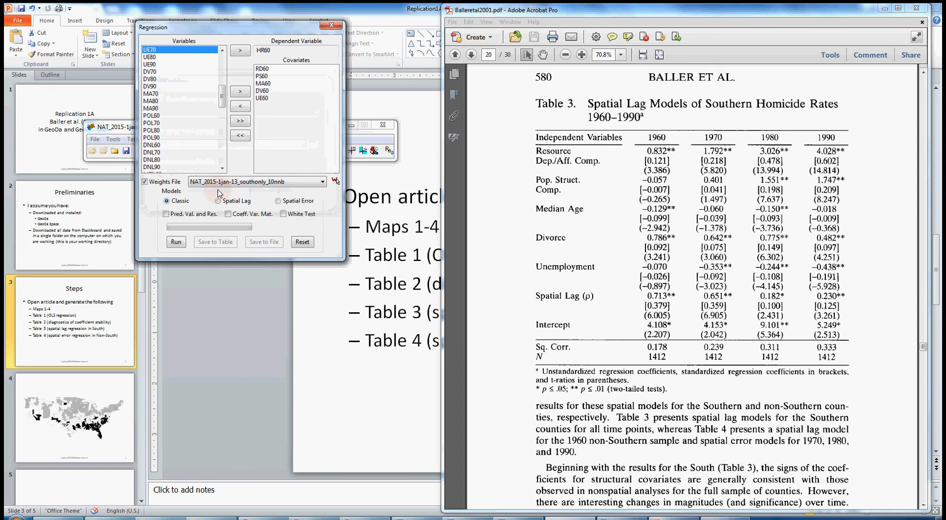
Switch the model to Spatial Lag and try to run it with the 10-nearest-neighbor weights.
click(159, 204)
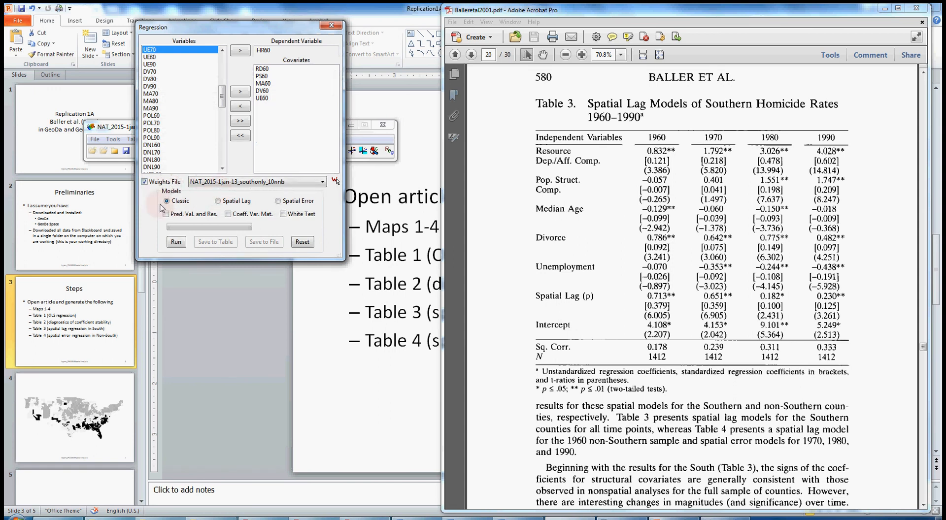
click(218, 202)
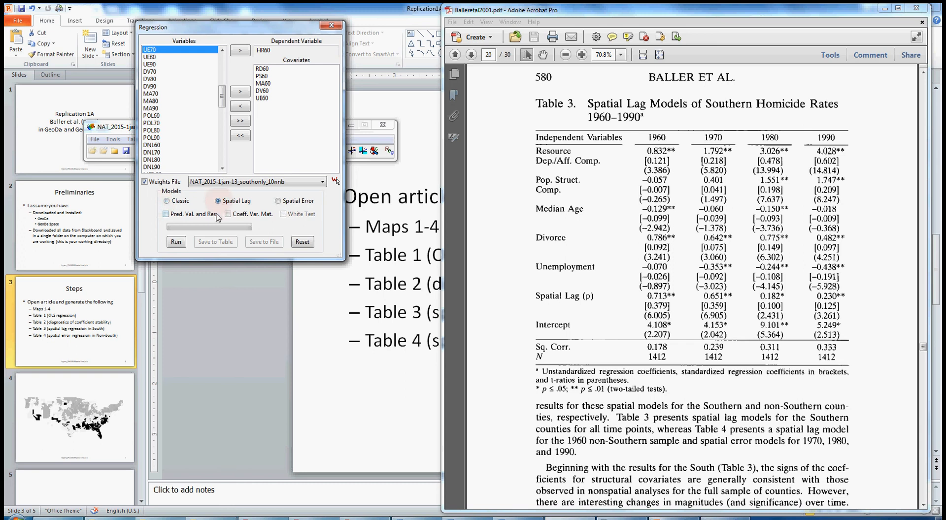
click(179, 242)
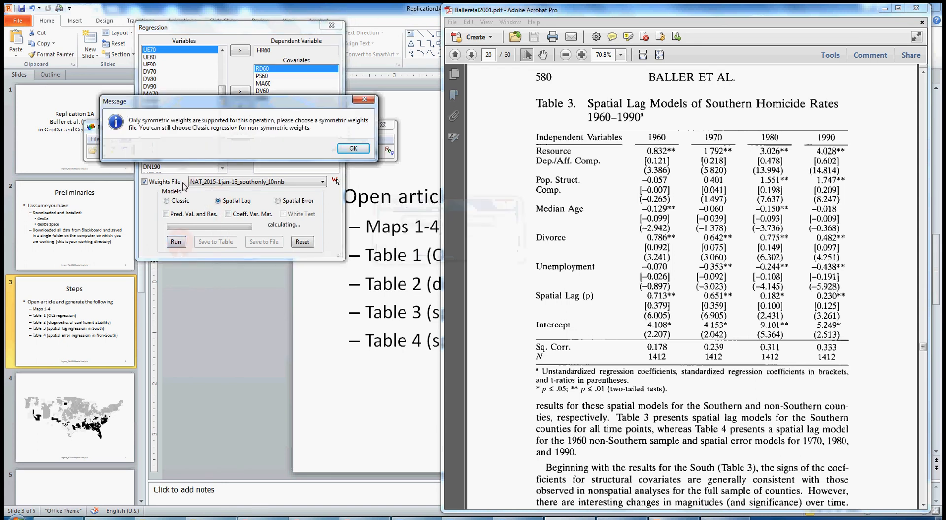
drag(236, 108, 242, 199)
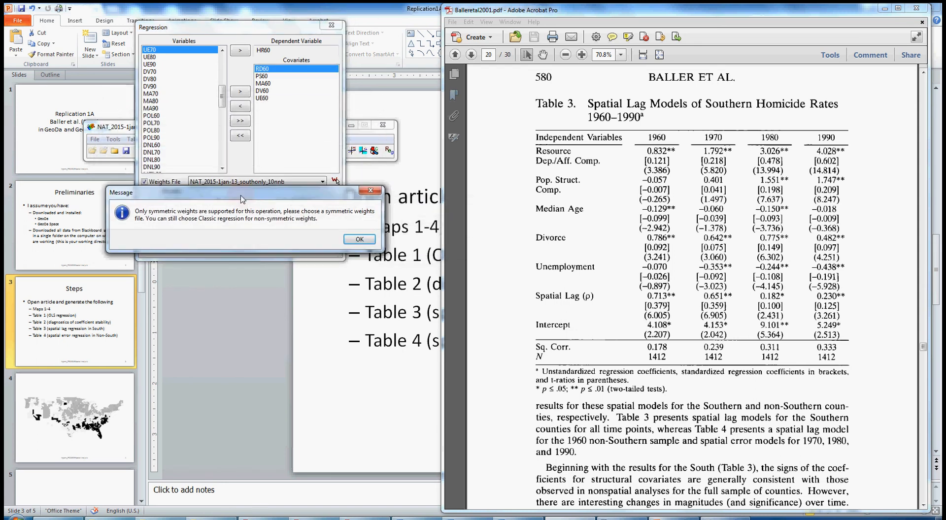
click(359, 239)
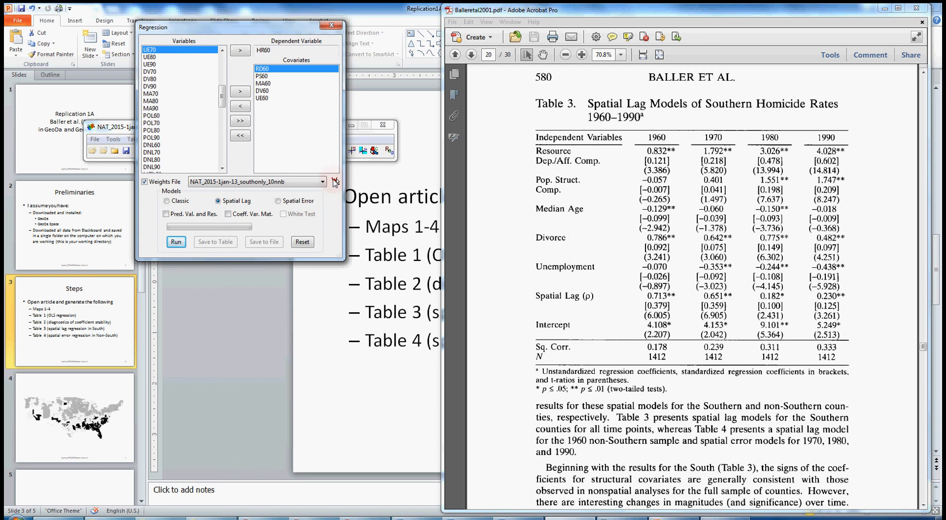
Set up a new weights file with FIPSNO as the ID variable and queen contiguity of order 1.
click(335, 180)
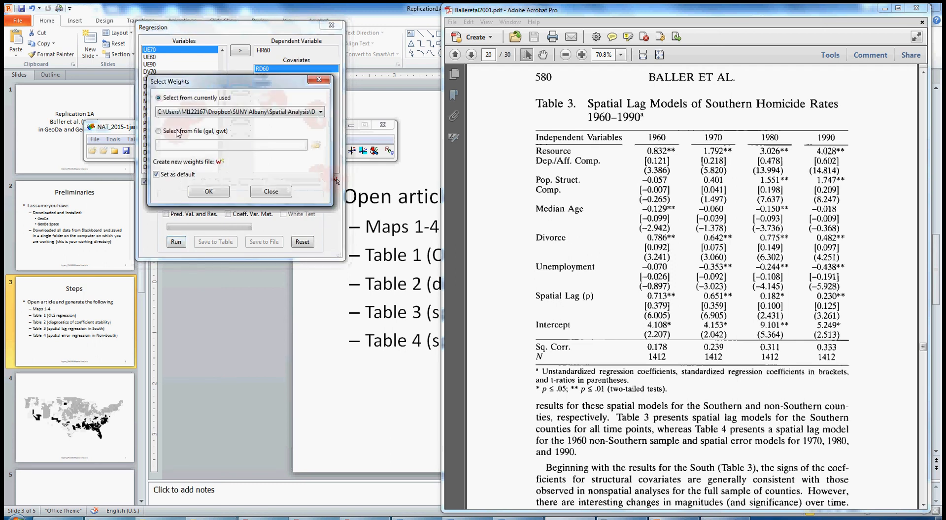
click(219, 161)
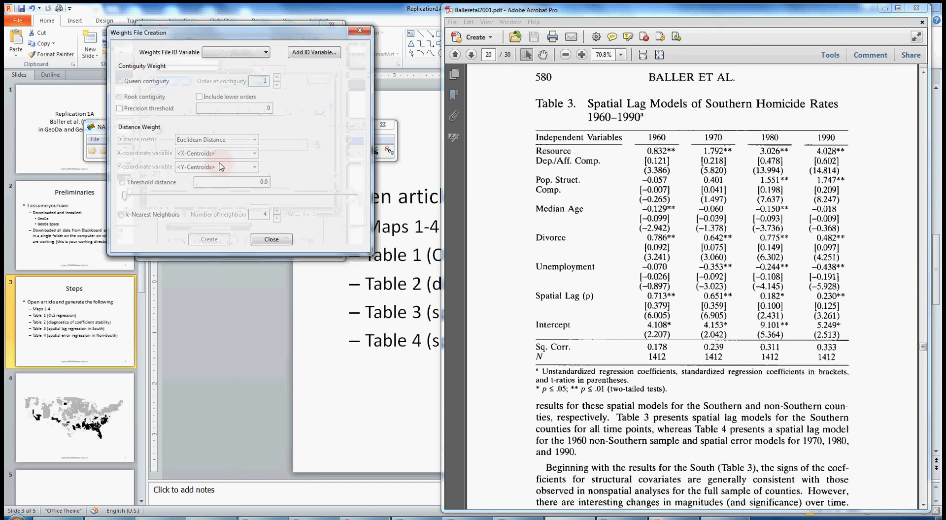
click(265, 52)
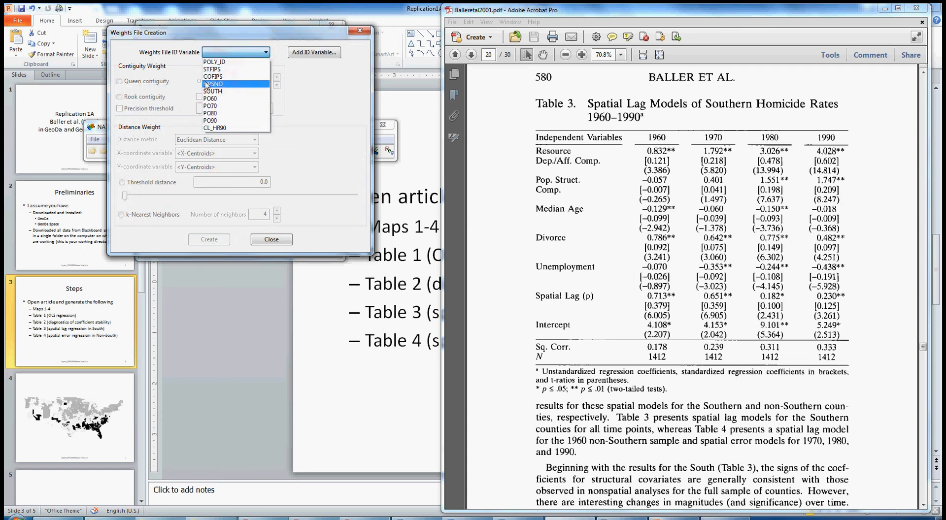
click(224, 62)
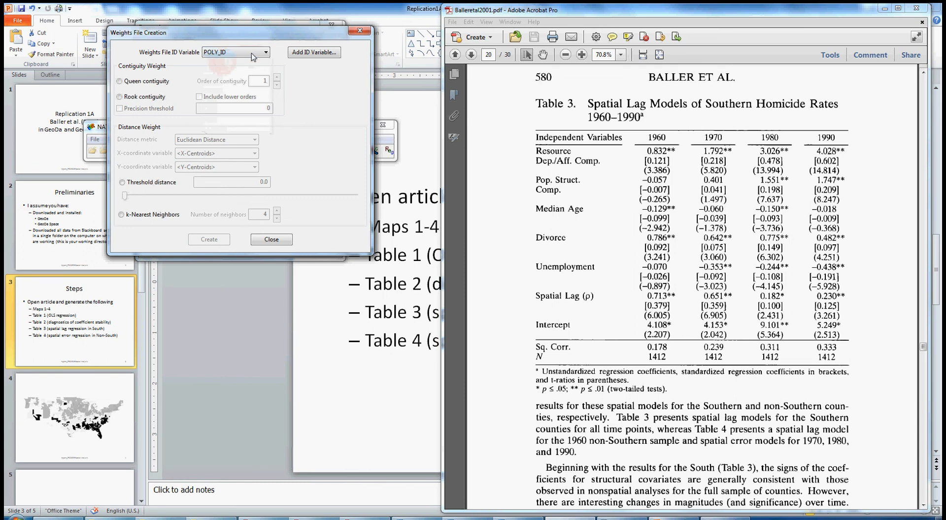
click(232, 53)
click(225, 86)
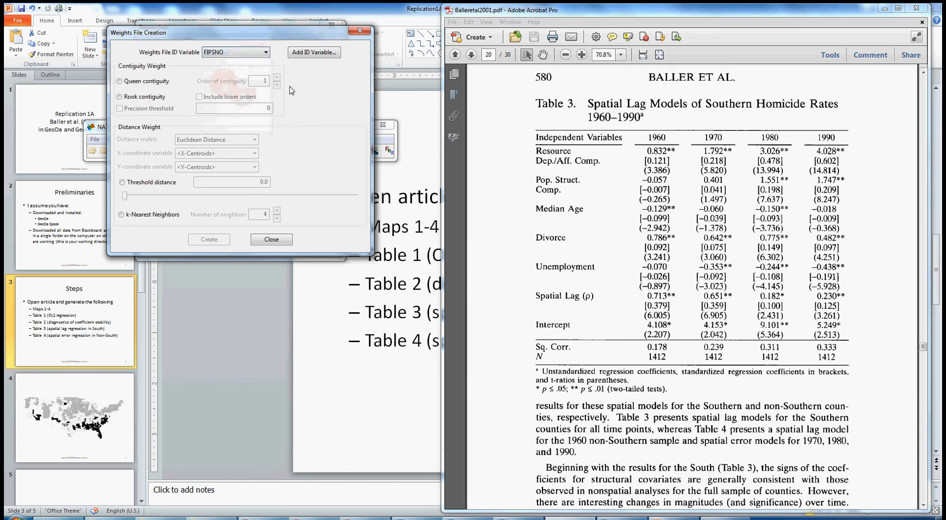
click(129, 83)
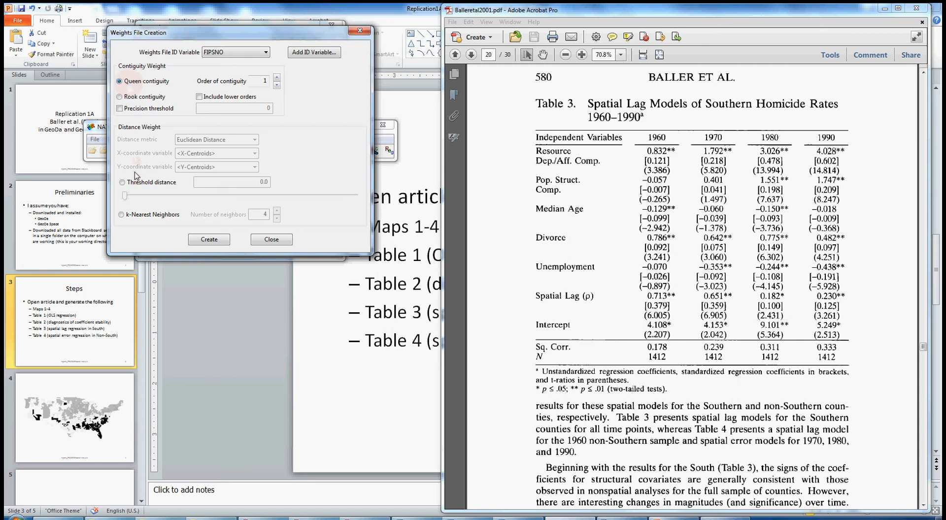
click(276, 77)
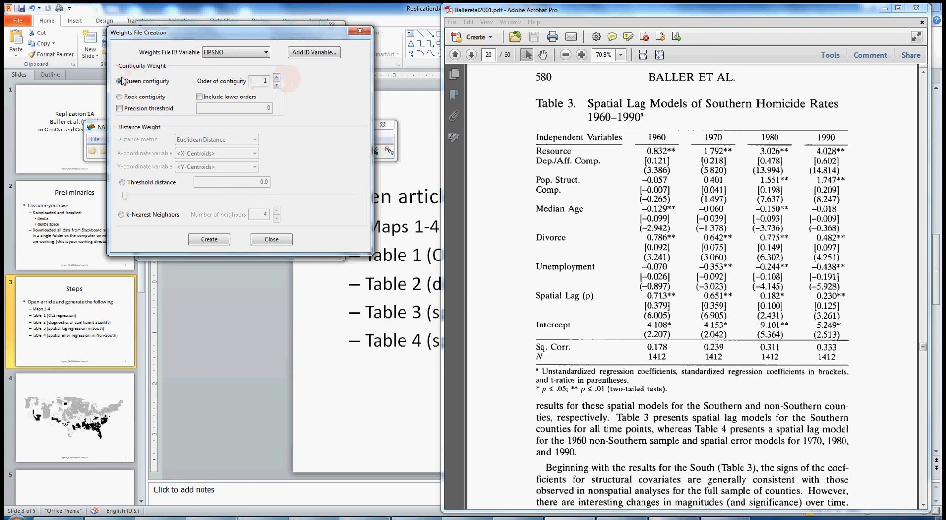
Create the queen contiguity weights as NAT_2015-1jan-13_southonlyQ1.gal, replacing the existing file.
click(221, 240)
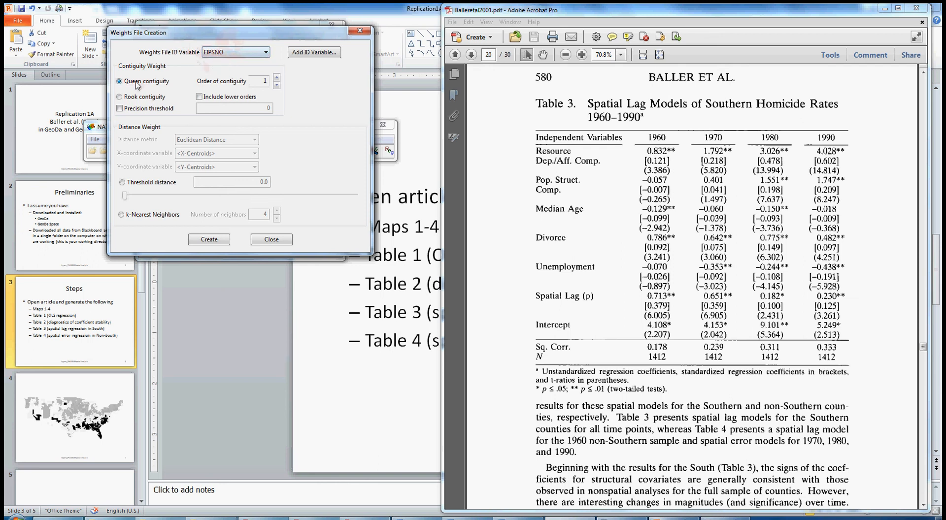
click(209, 240)
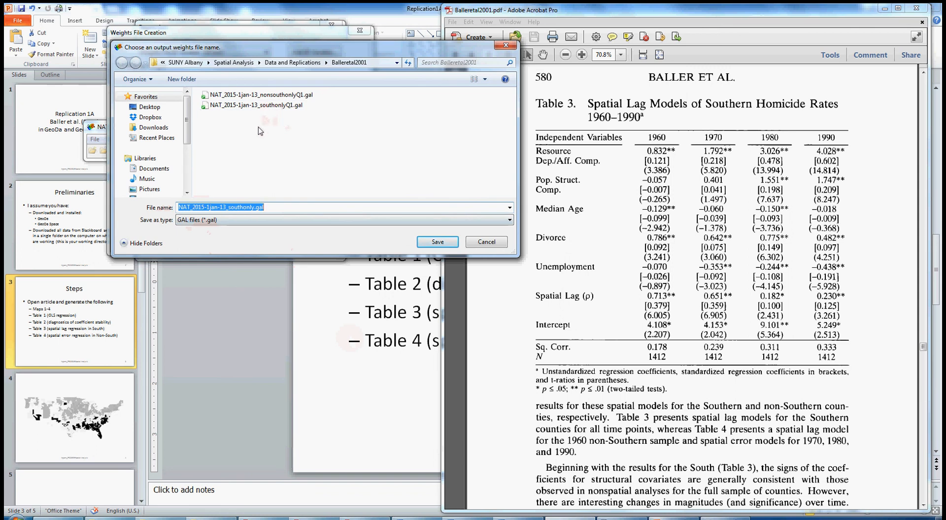
click(281, 110)
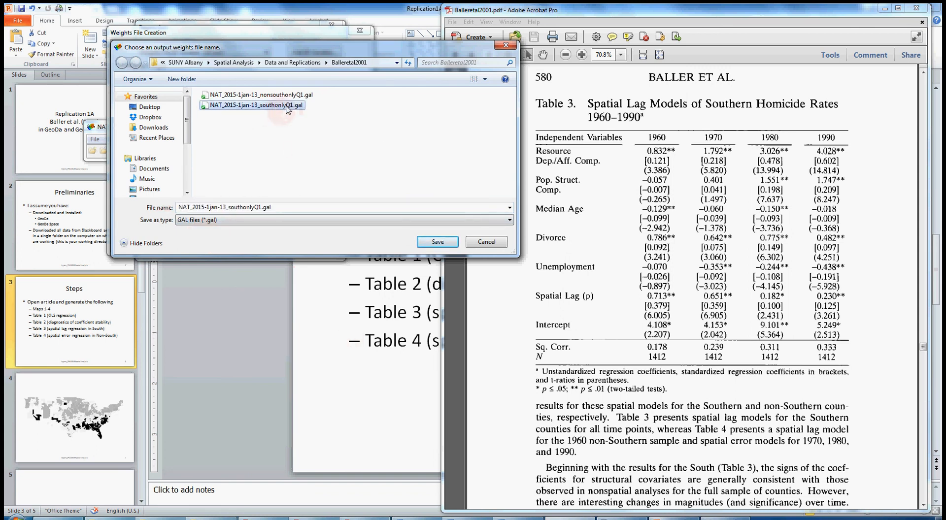
click(433, 243)
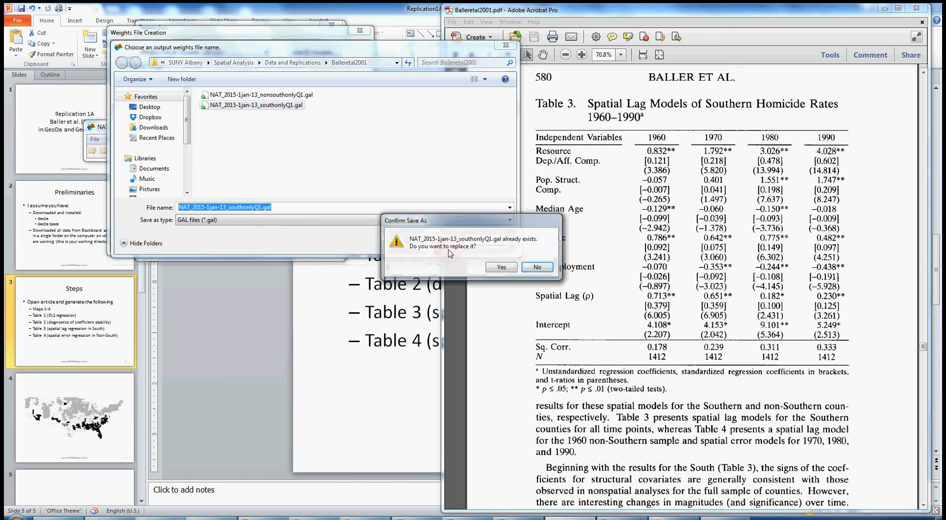
click(500, 268)
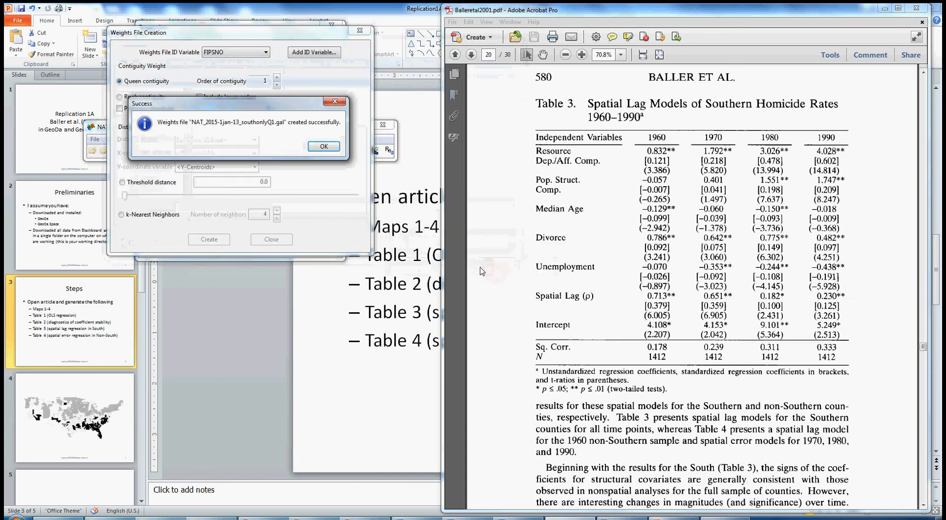
click(324, 147)
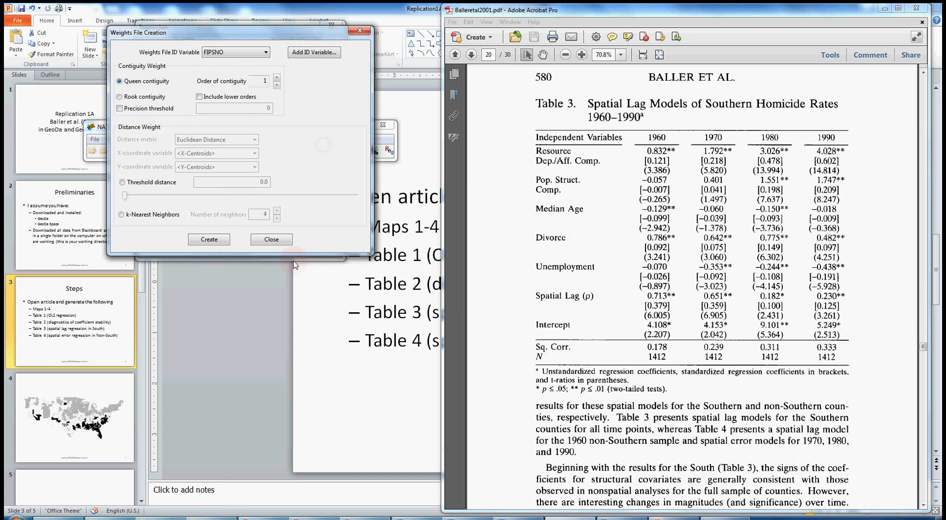
Apply the NAT_2015-1jan-13_southonlyQ1 weights to the regression and run the HR60 spatial lag model.
click(276, 241)
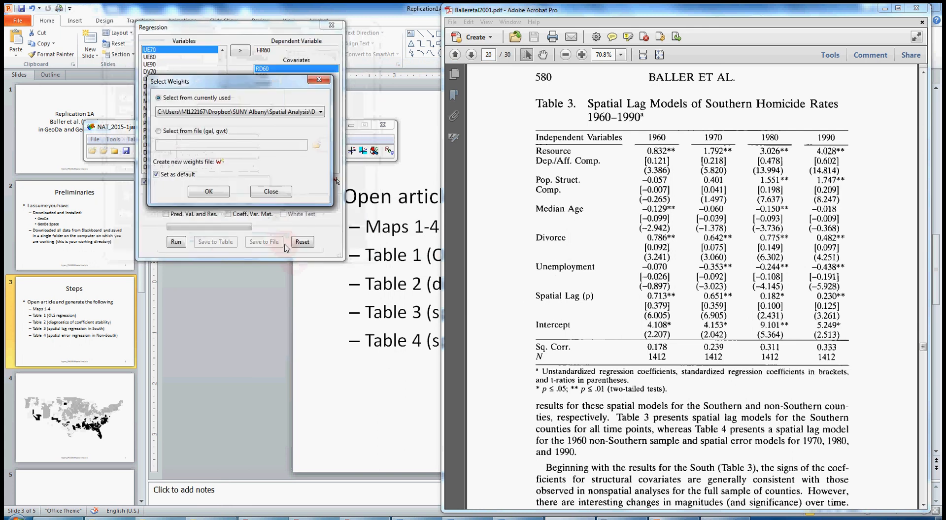
click(209, 192)
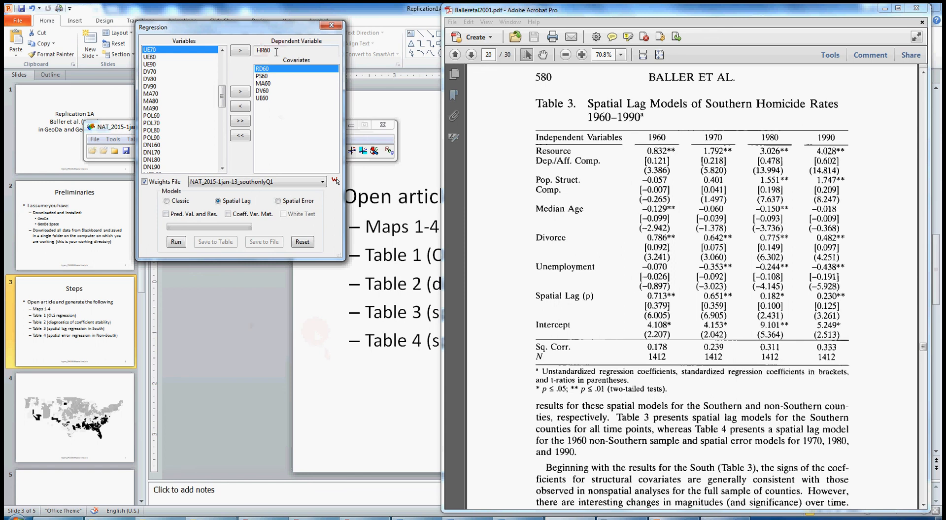
click(174, 242)
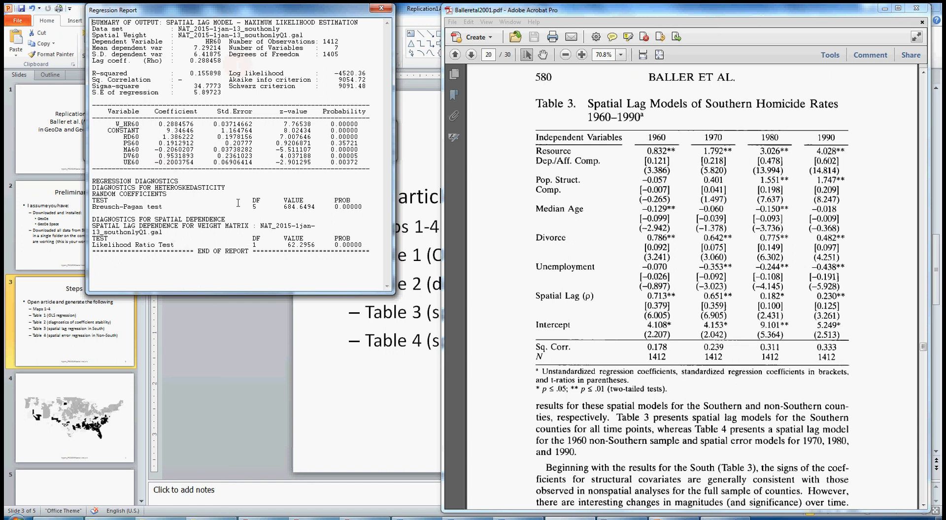
Compare the constant and RD60 estimates in the regression report with the 1960 intercept and resource deprivation values in Table 3.
drag(98, 109, 371, 161)
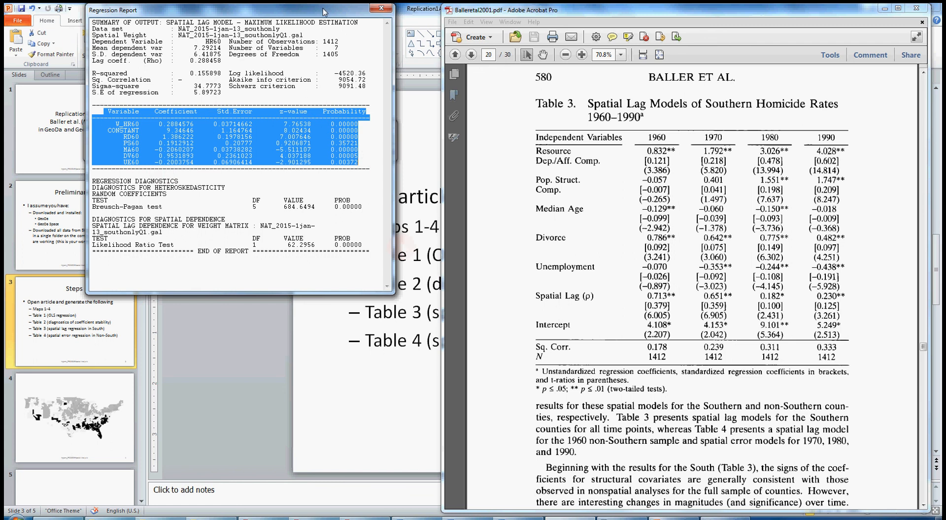
drag(315, 17, 447, 87)
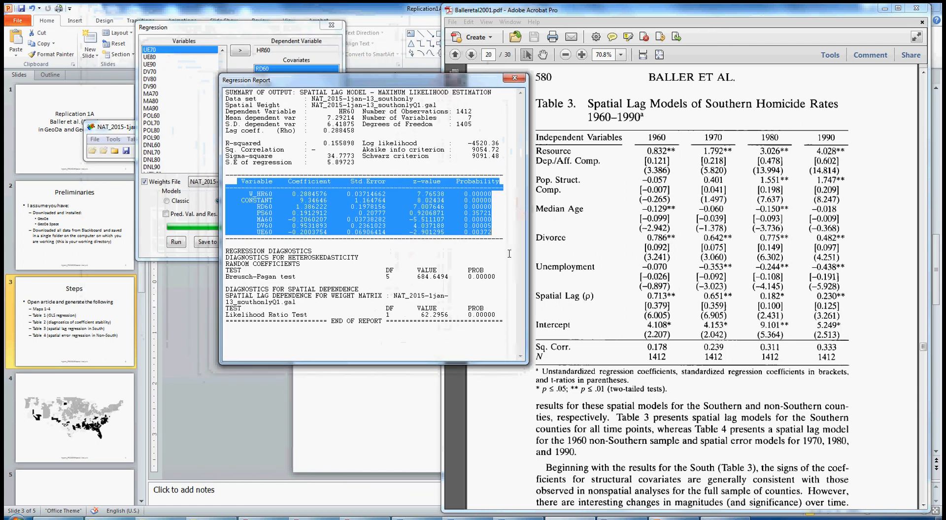
click(487, 259)
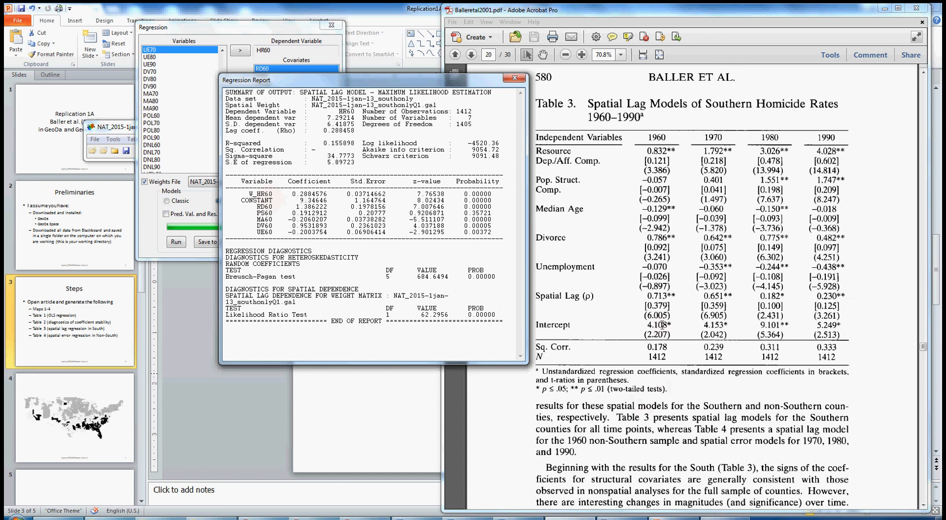
drag(673, 325, 650, 325)
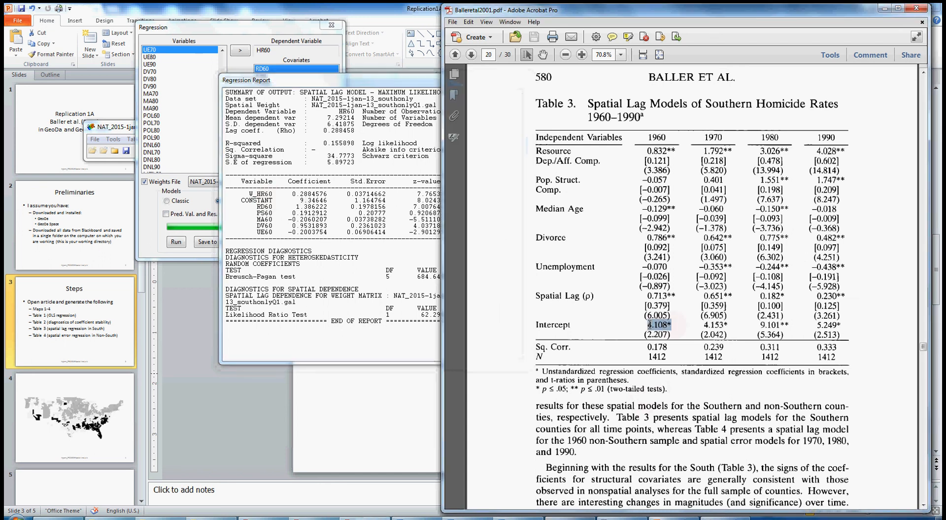
click(316, 220)
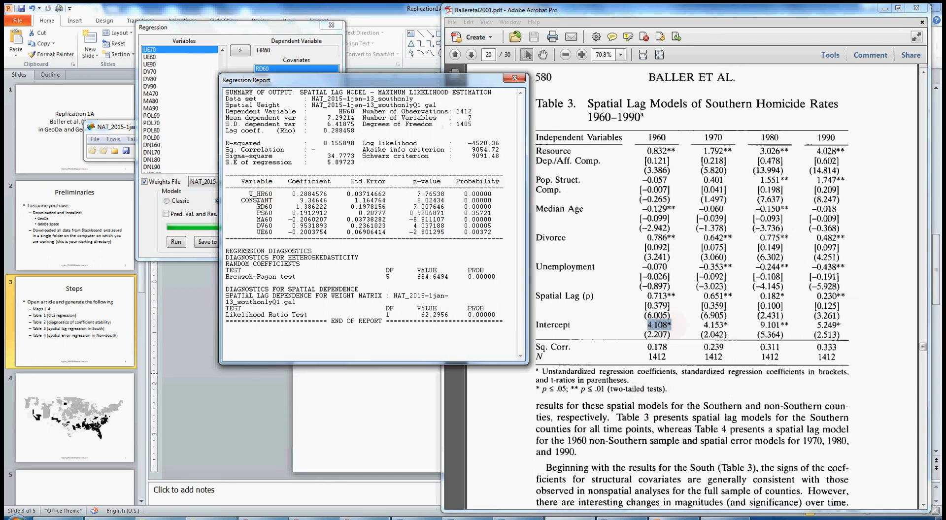
drag(295, 207, 327, 207)
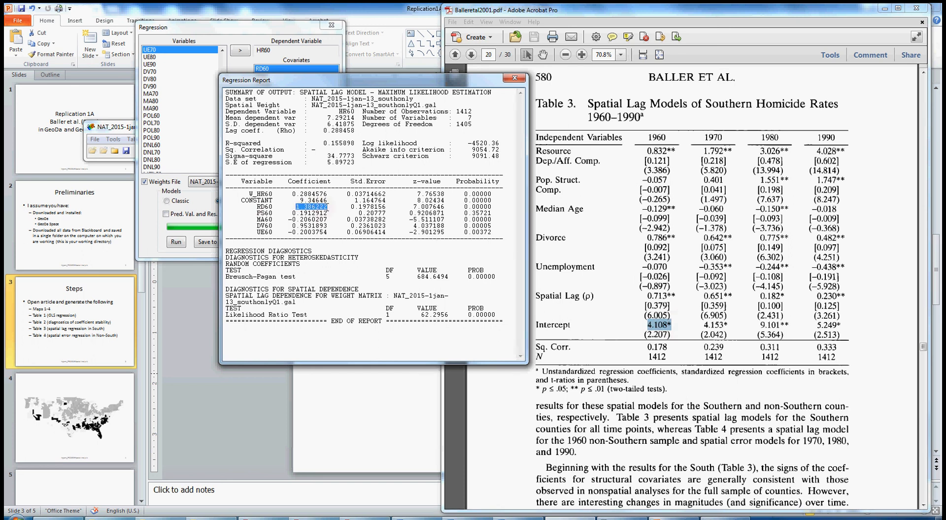
drag(464, 207, 492, 207)
click(653, 161)
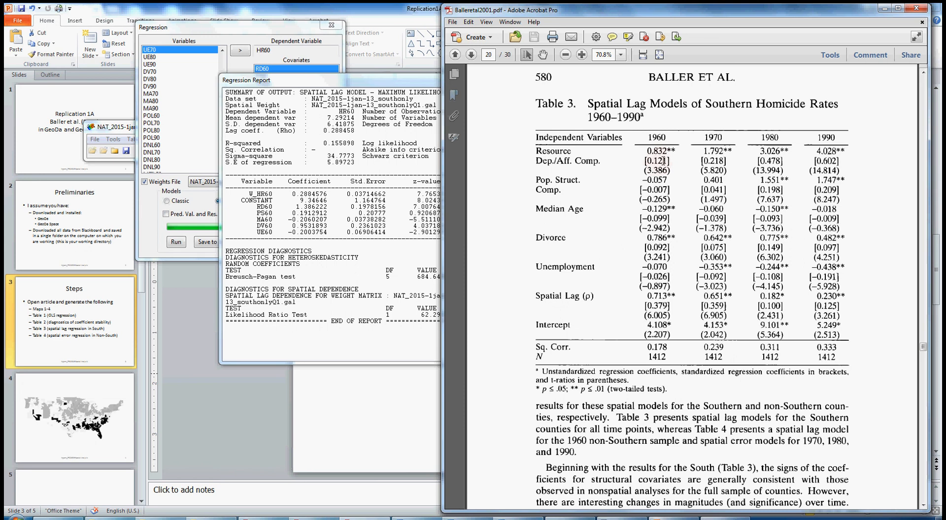
Compare the PS60, MA60 and DV60 estimates in the regression report with the 1960 column of Table 3.
click(353, 251)
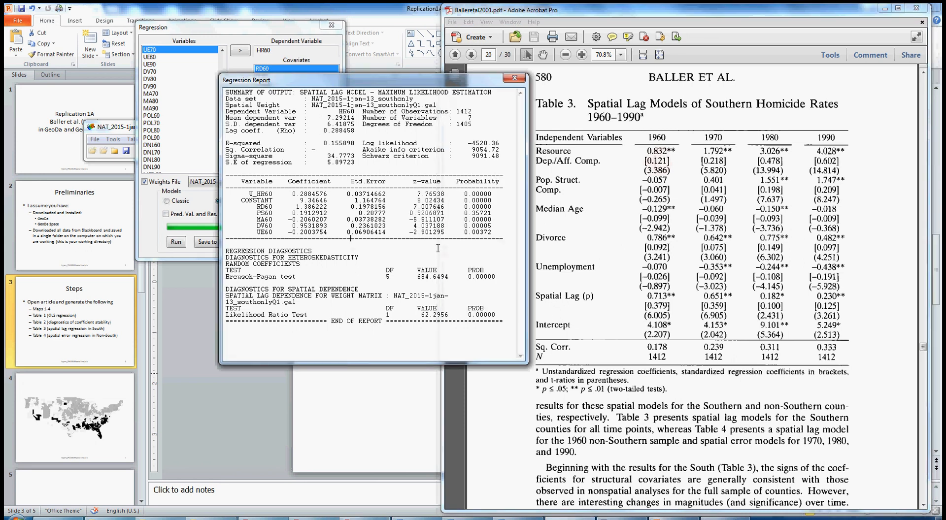
drag(257, 213, 492, 215)
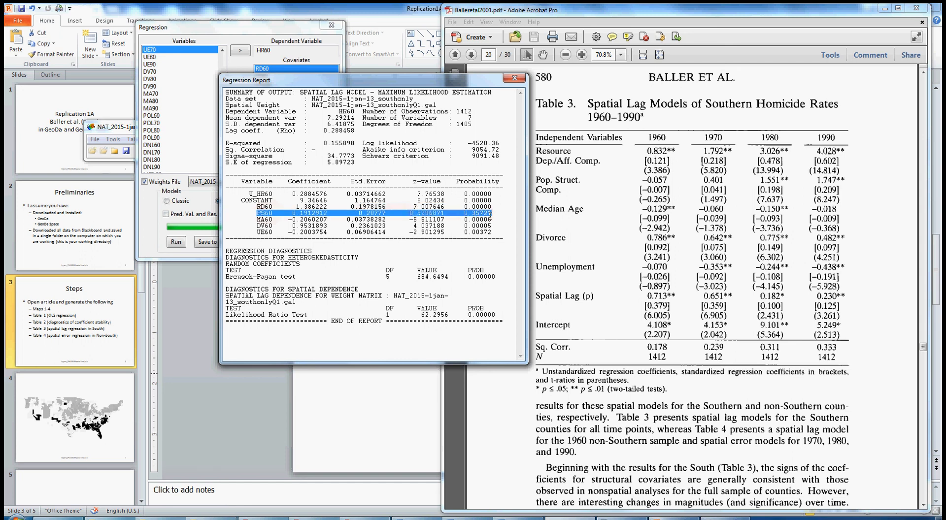
click(667, 189)
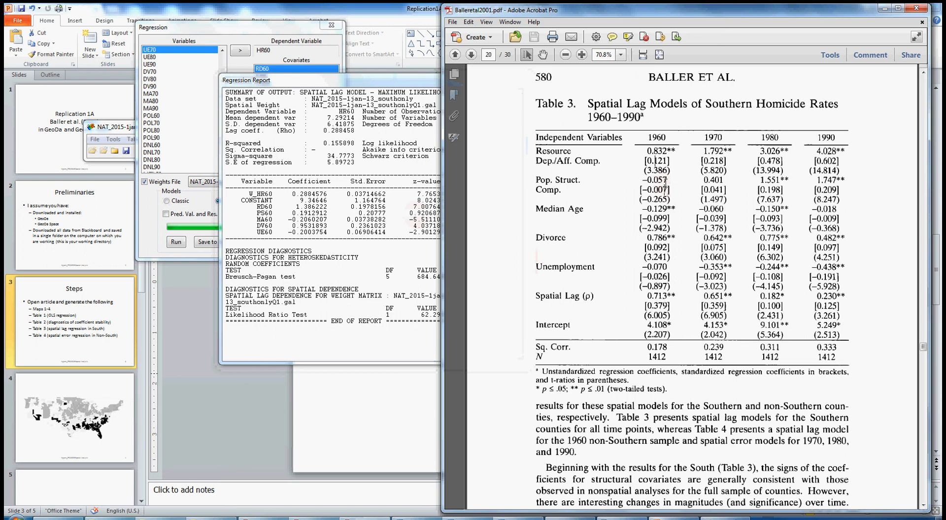
click(267, 227)
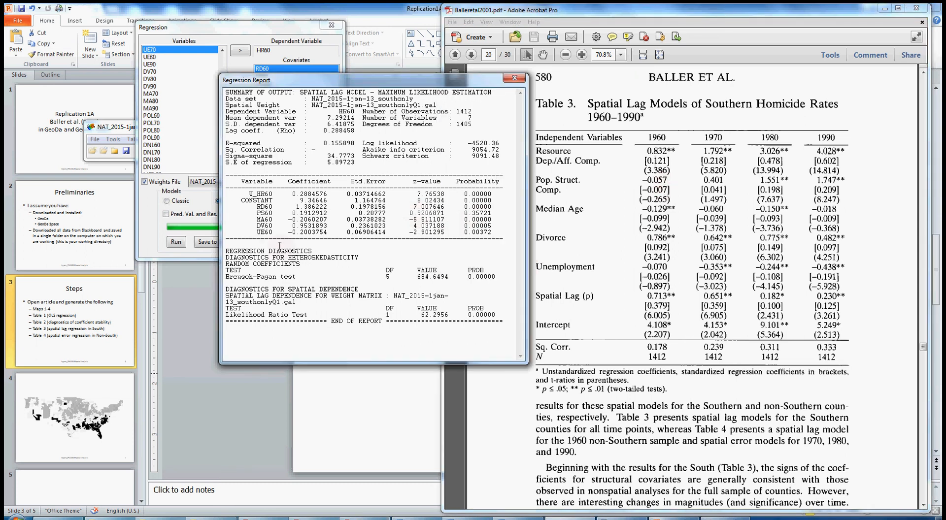
drag(256, 220, 493, 230)
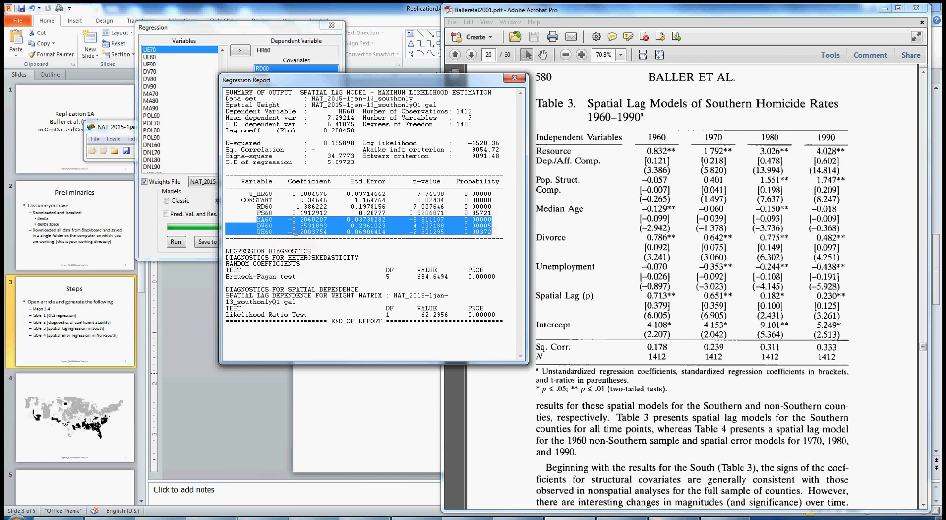
click(570, 297)
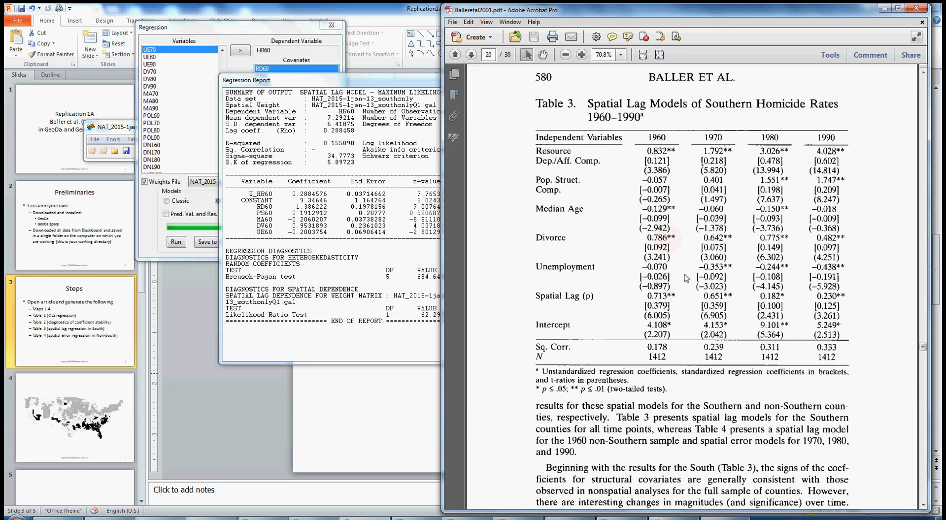
Check the UE60 estimate and its significance in the regression report against the 1960 unemployment entry in Table 3.
click(325, 237)
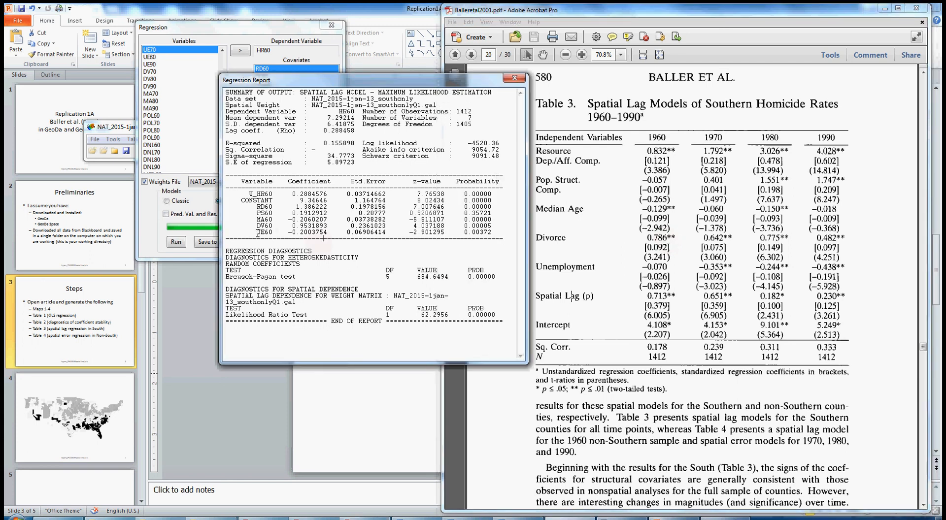
drag(257, 233, 492, 235)
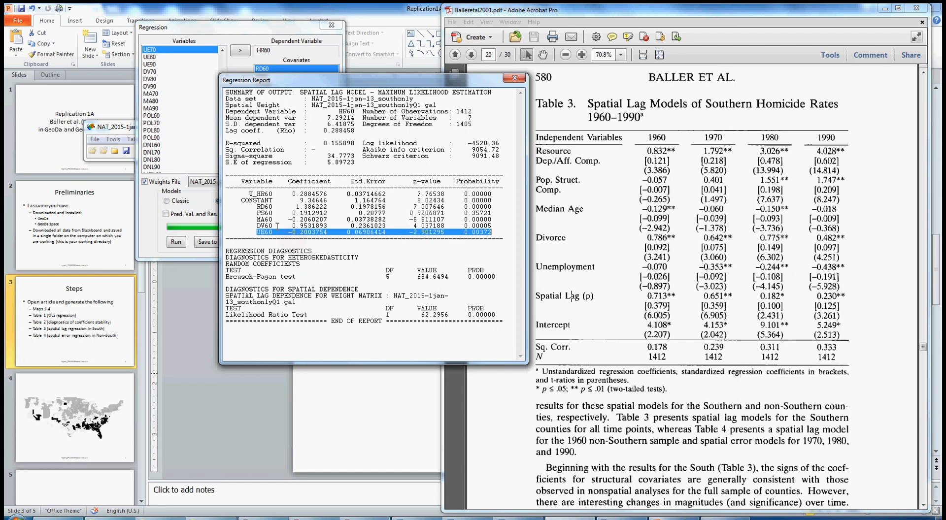
click(317, 228)
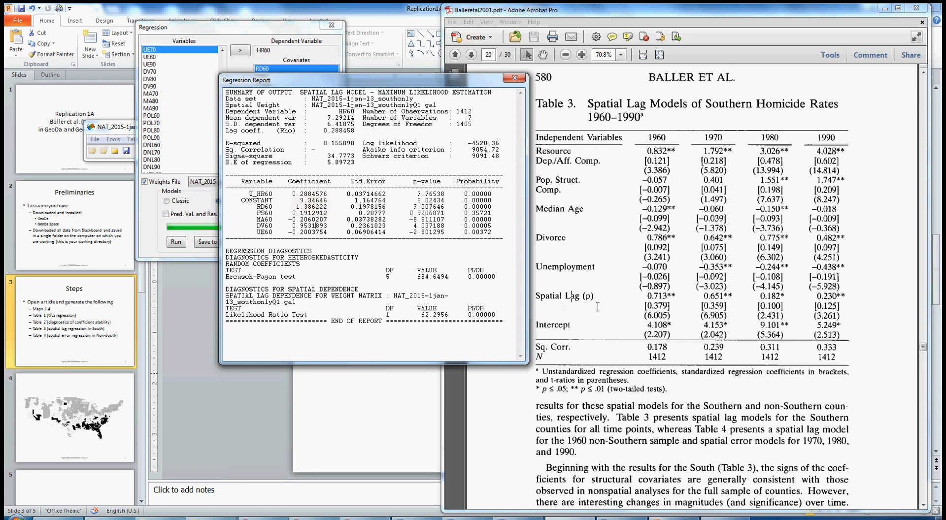
click(645, 274)
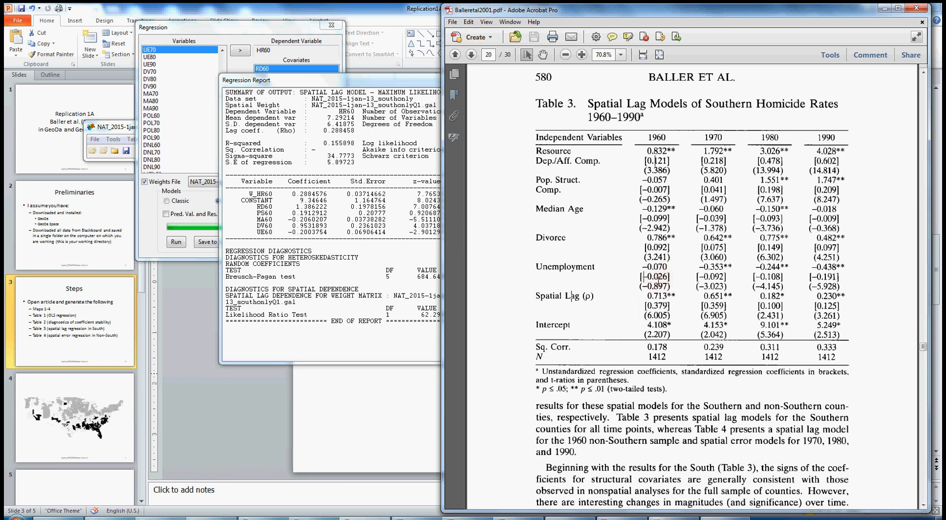
Compare the W_HR60 estimate in the regression report with the 1960 spatial lag coefficient in Table 3.
click(311, 212)
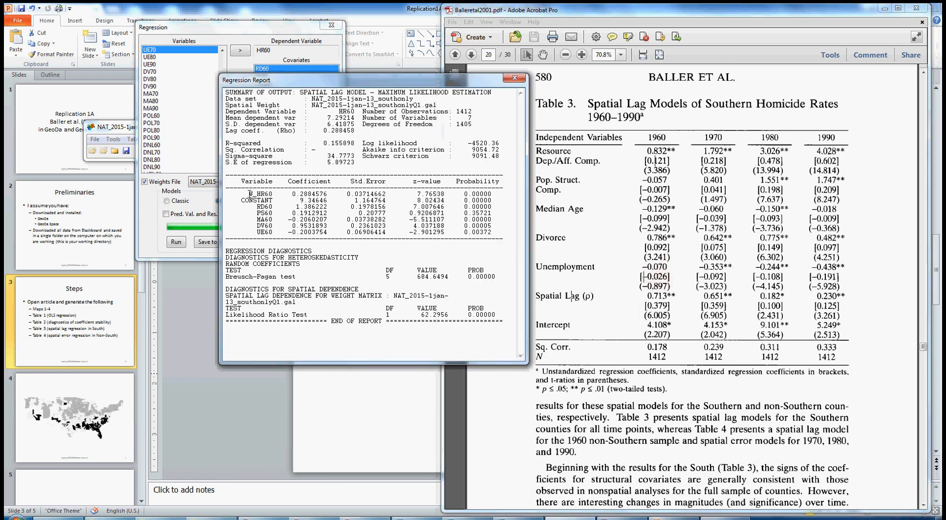
drag(249, 194, 494, 193)
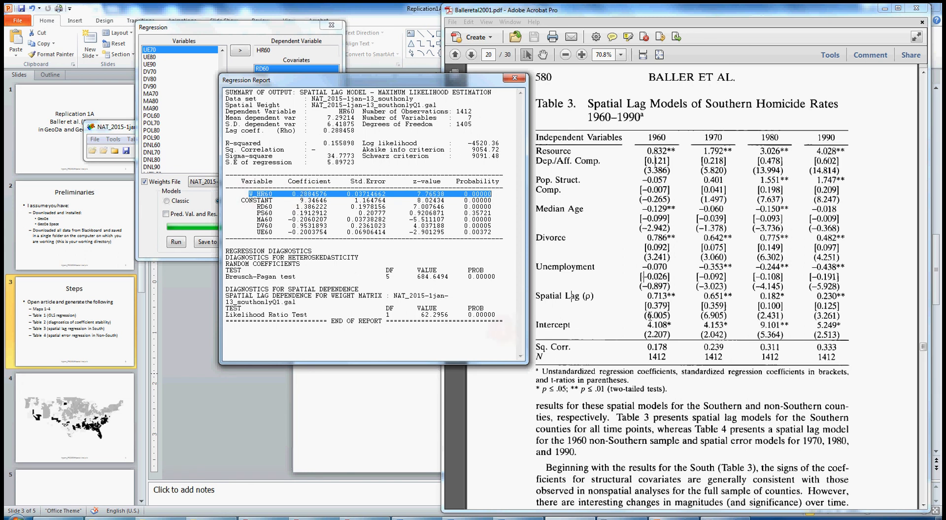
drag(647, 296, 667, 296)
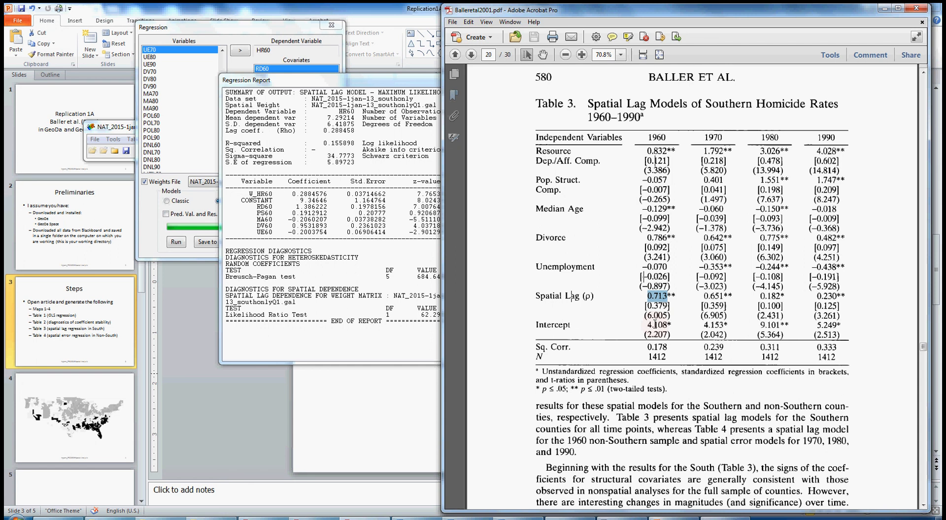
Review the UE60 coefficient in the regression report once more and close the report.
drag(352, 84, 244, 105)
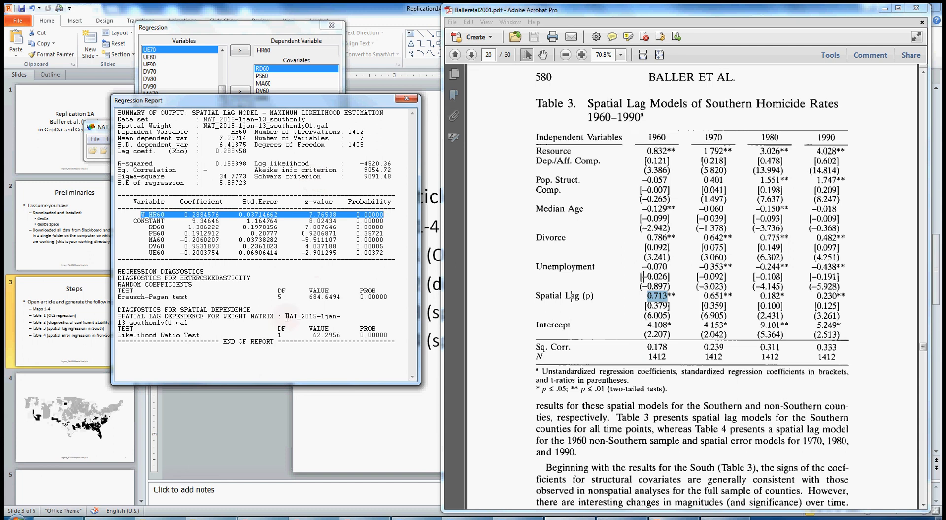
click(335, 321)
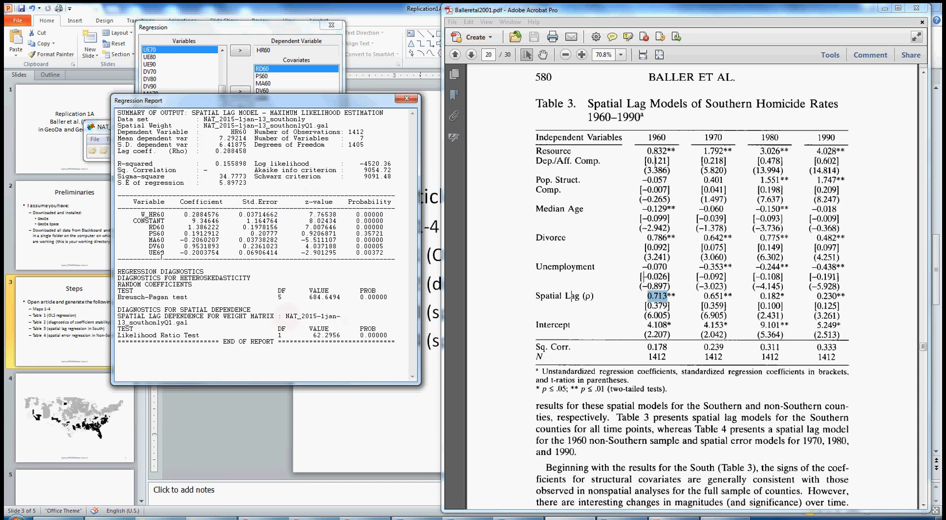
drag(148, 253, 221, 253)
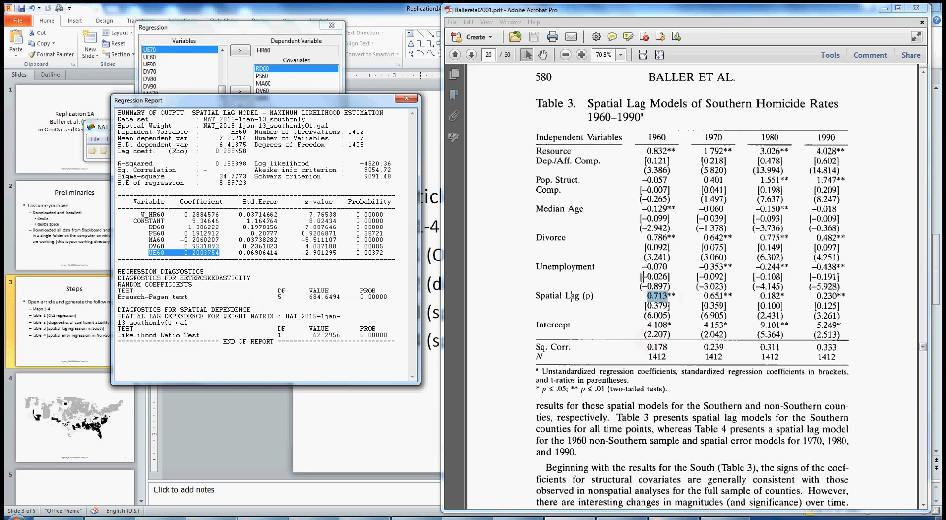
click(339, 272)
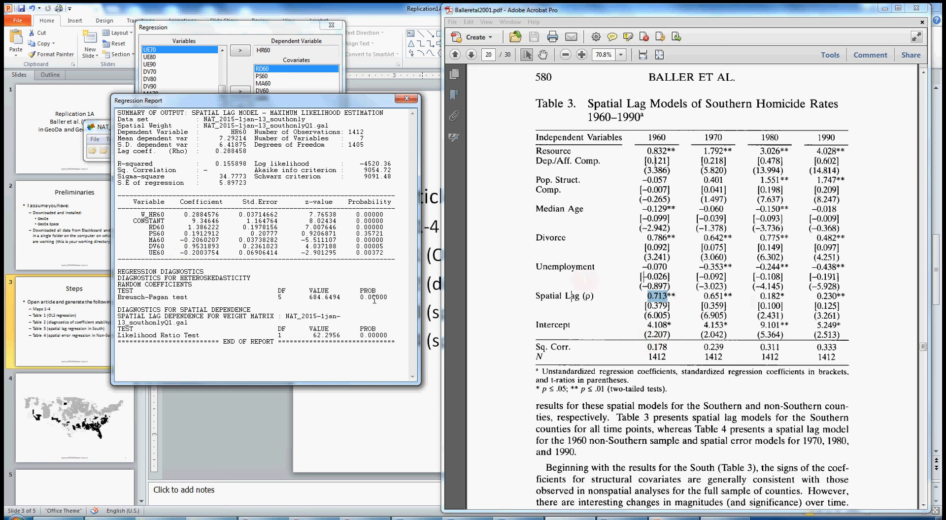
click(406, 99)
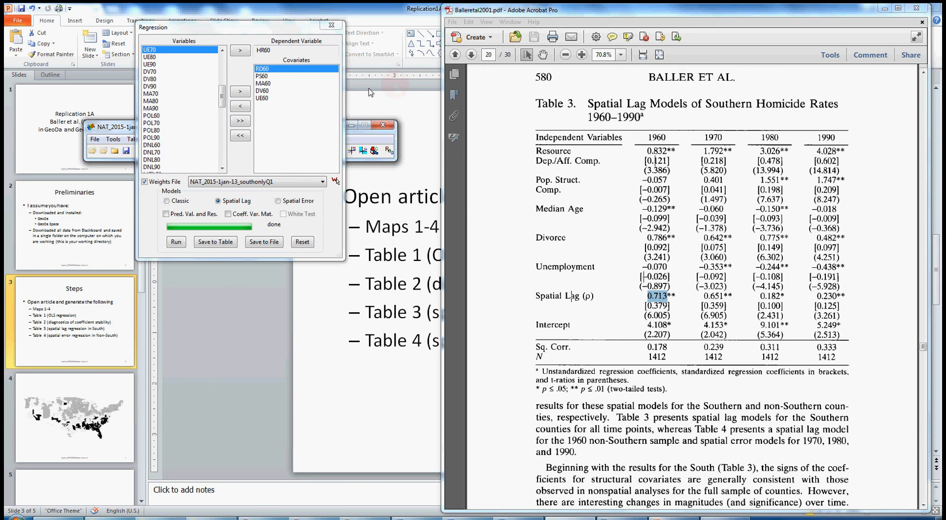
Review the HR60 dependent variable in the regression setup and find Table 4 for the non-Southern models in the article.
drag(233, 31, 293, 139)
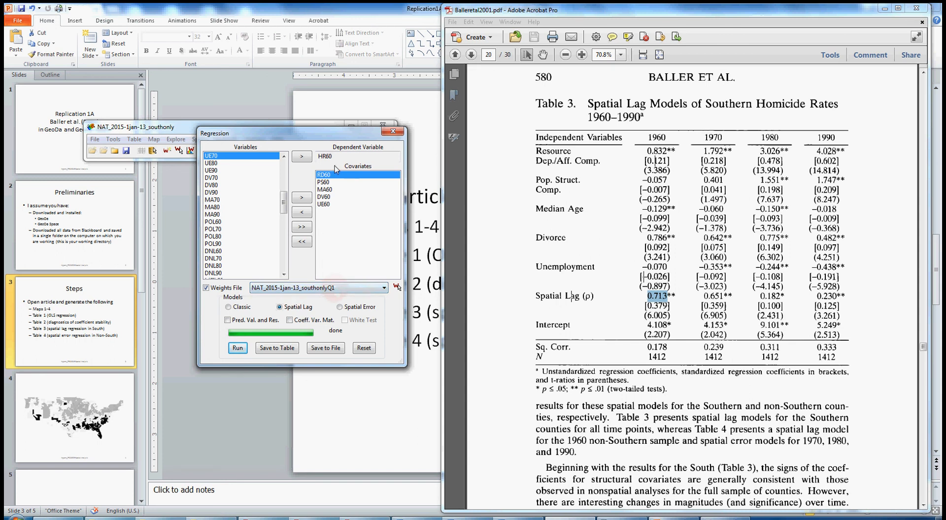
drag(333, 156, 308, 156)
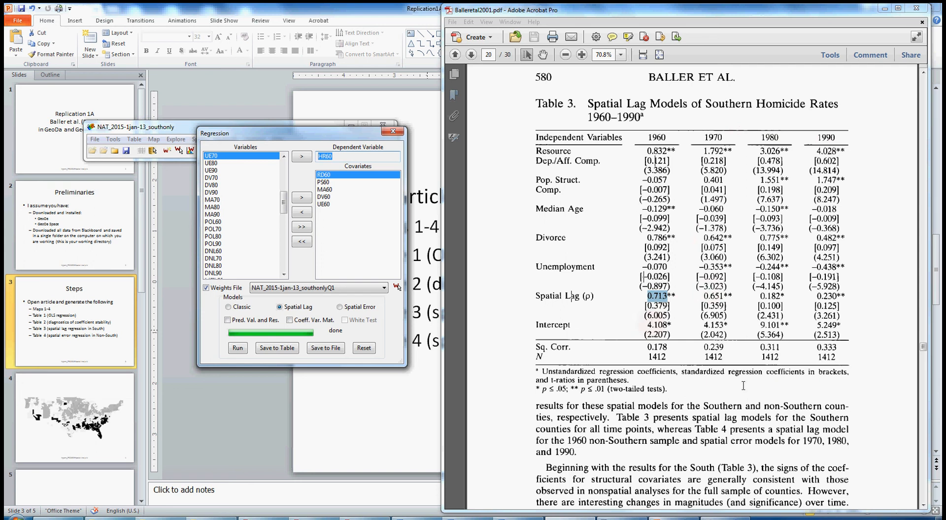
click(710, 413)
scroll(711, 380, down, 2)
scroll(716, 361, down, 8)
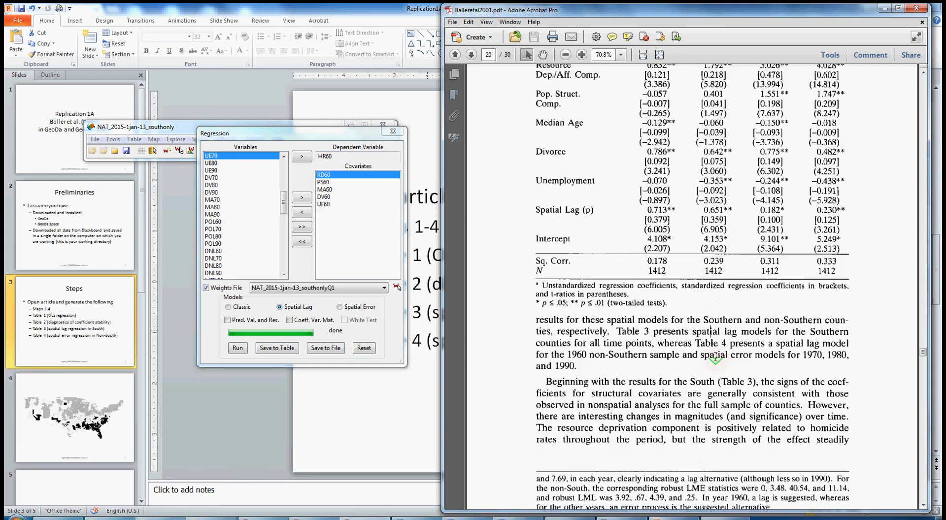
scroll(715, 358, down, 3)
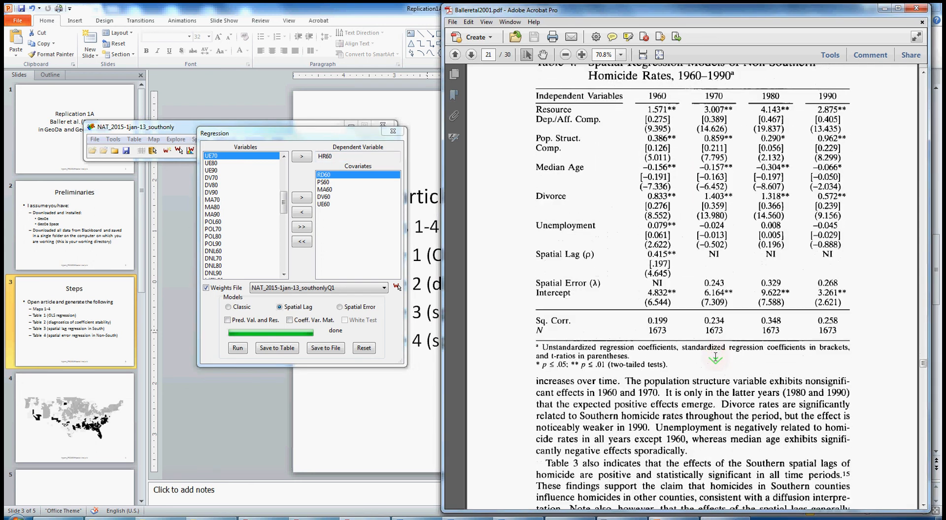
scroll(716, 358, up, 3)
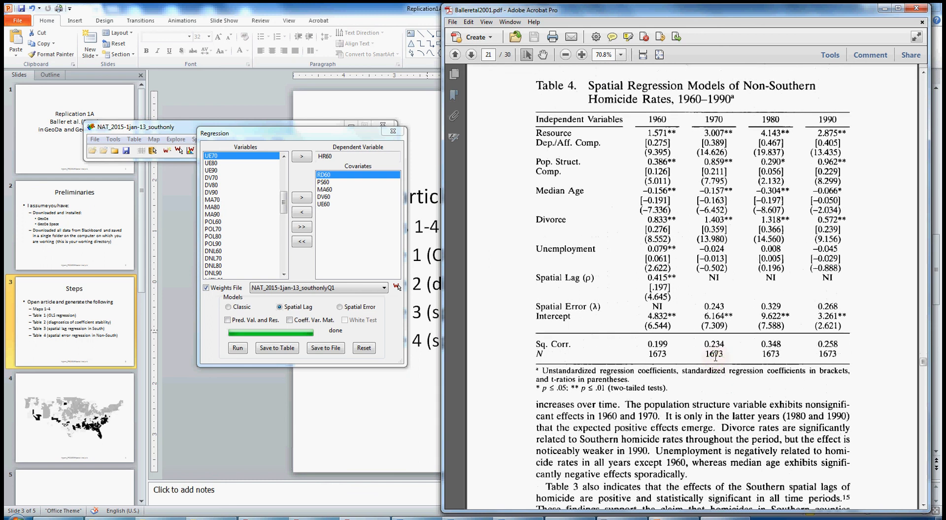
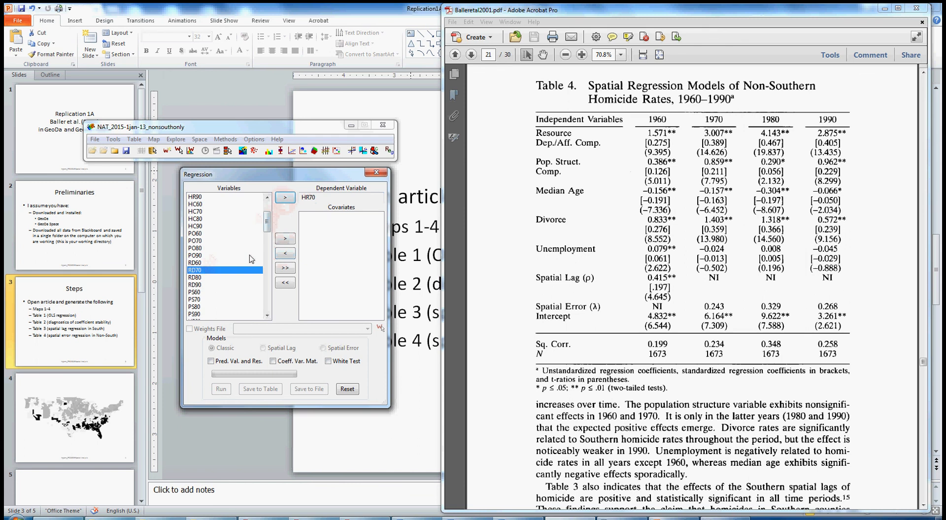
Add RD70, PS70, MA70, DV70 and UE70 as covariates of the HR70 regression for the non-Southern counties.
click(285, 239)
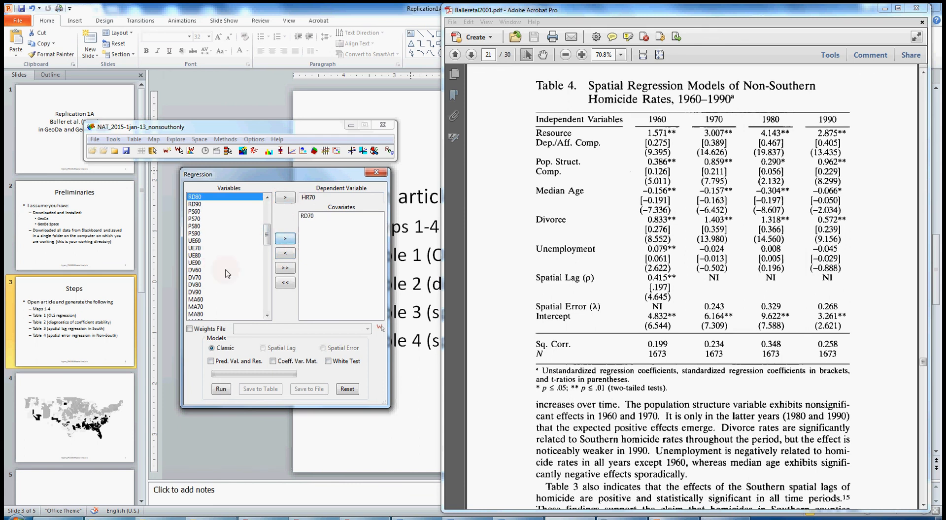
click(197, 220)
click(284, 239)
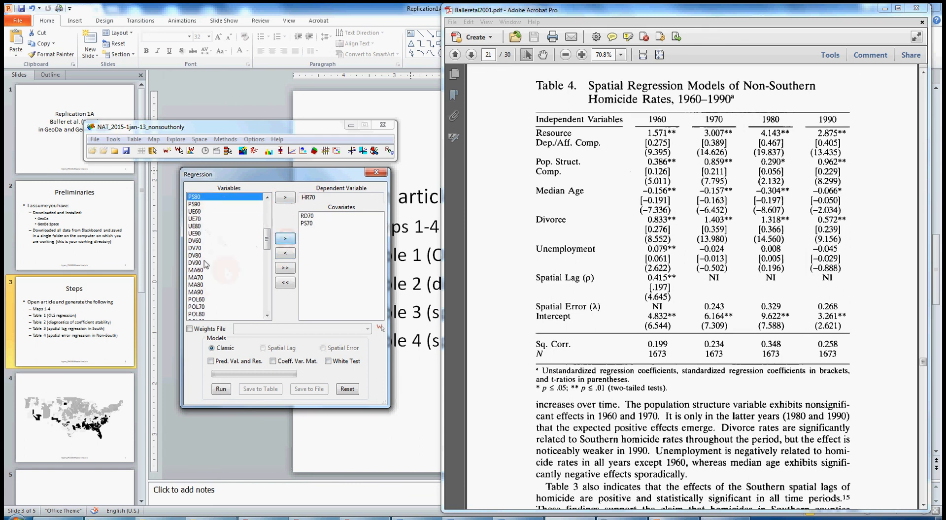
click(198, 277)
click(285, 239)
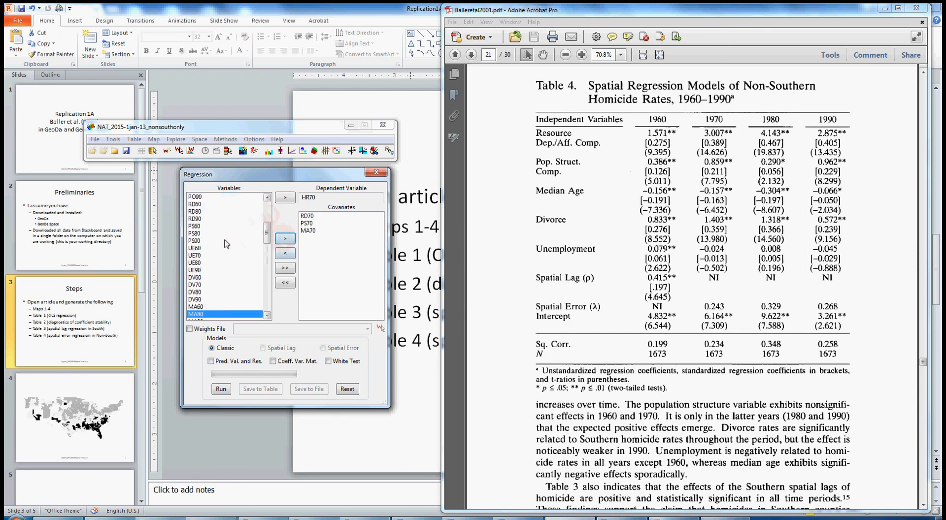
click(196, 285)
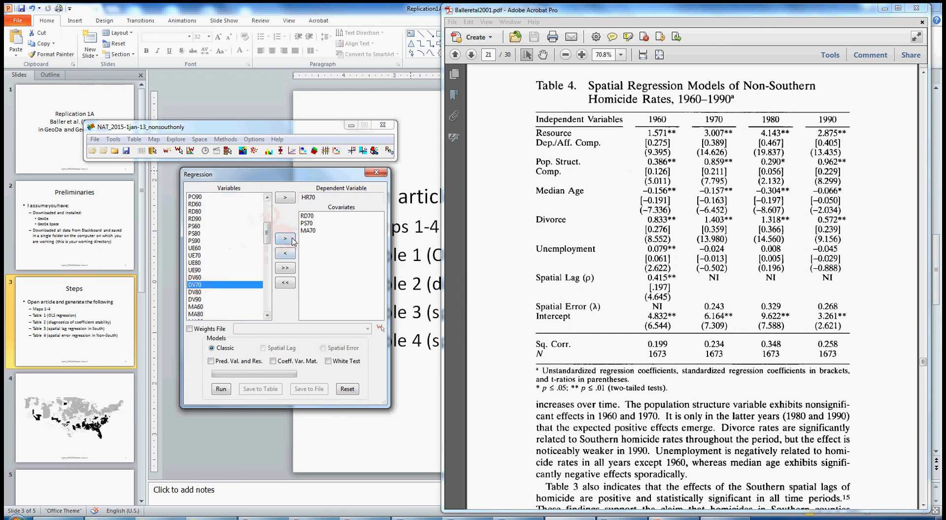
click(285, 239)
click(195, 285)
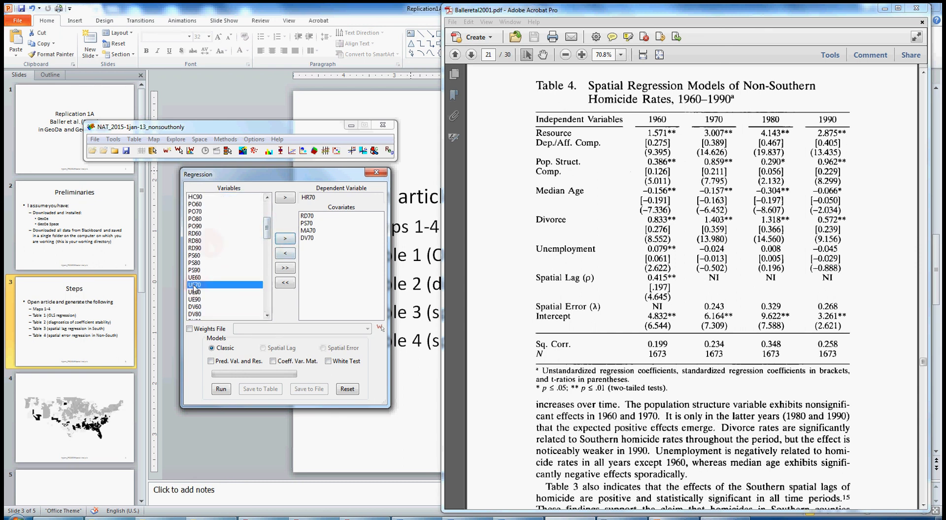
click(285, 238)
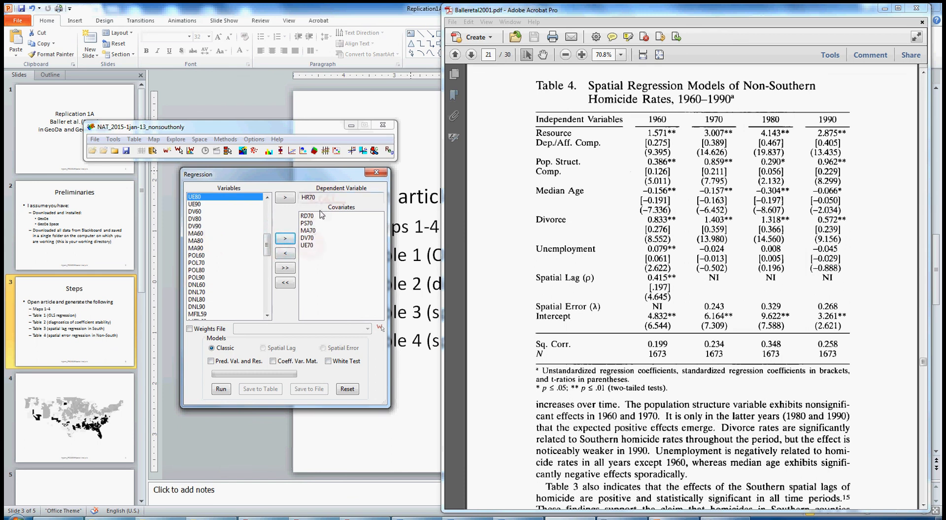
Enable a weights file for the HR70 regression and set up first-order queen contiguity weights with FIPSNO as ID variable.
click(189, 329)
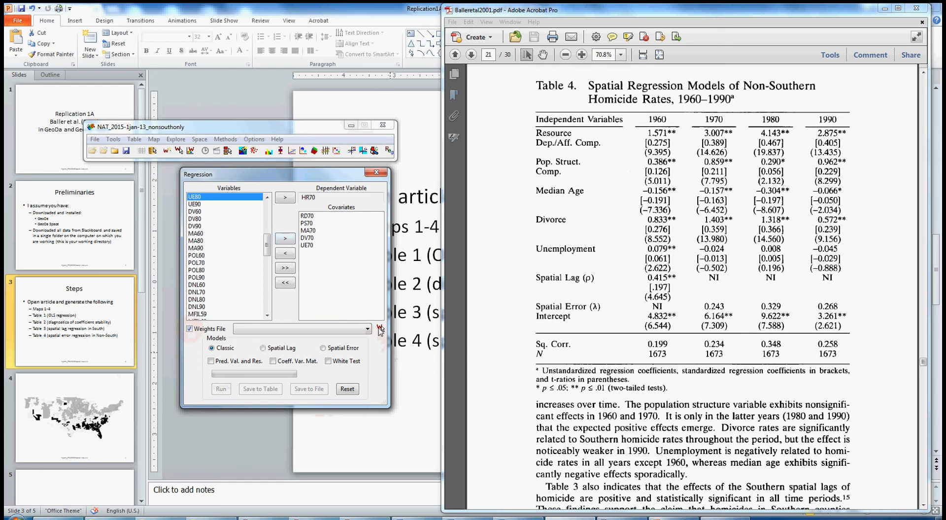
click(380, 329)
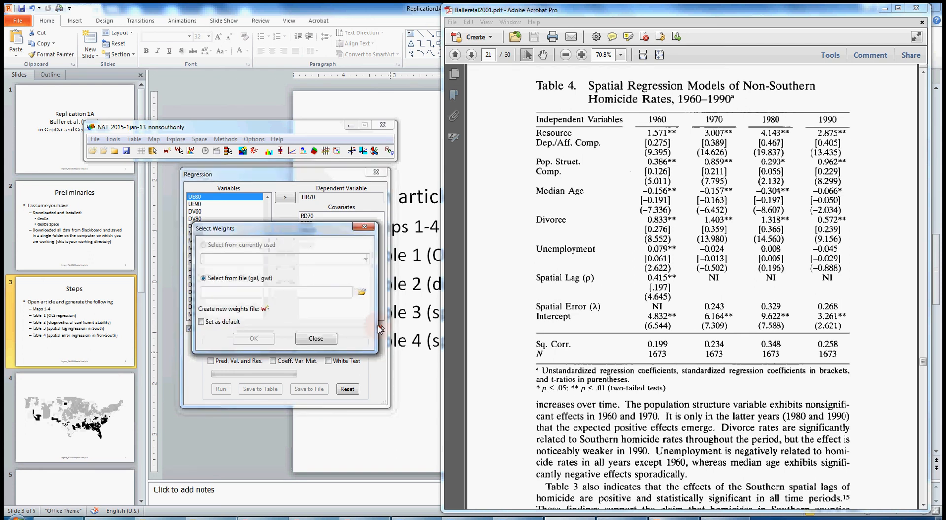
click(265, 309)
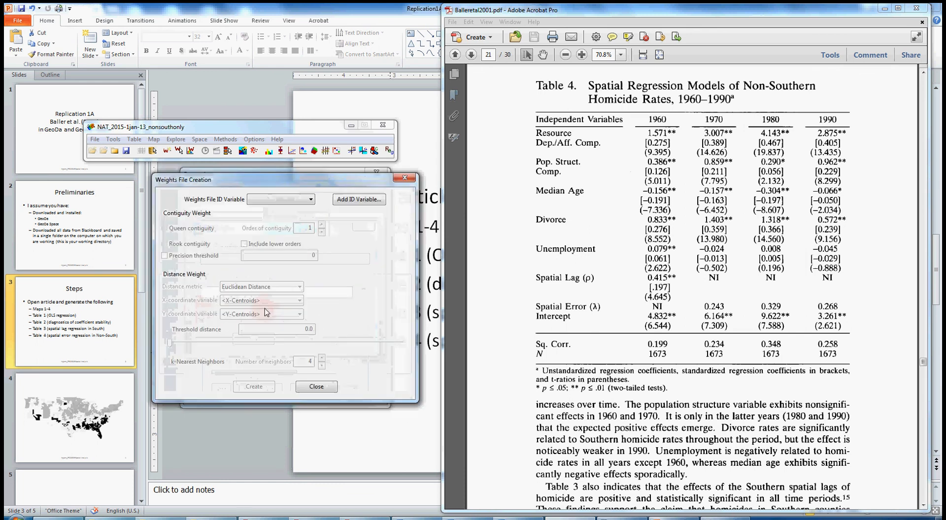
click(312, 200)
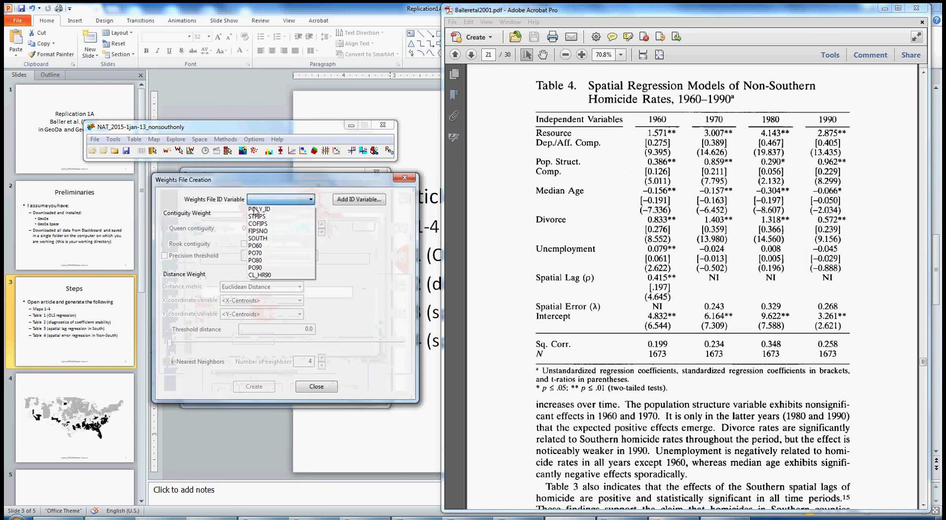
click(258, 231)
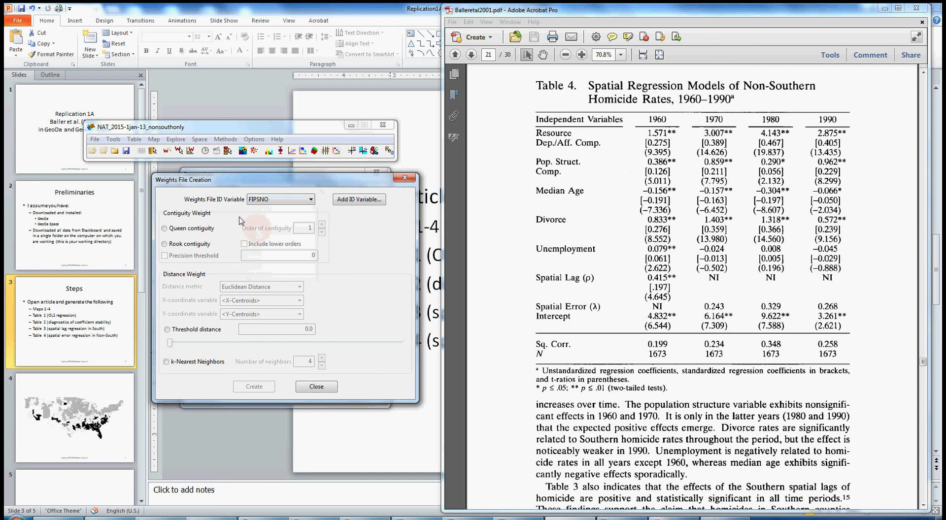
click(165, 229)
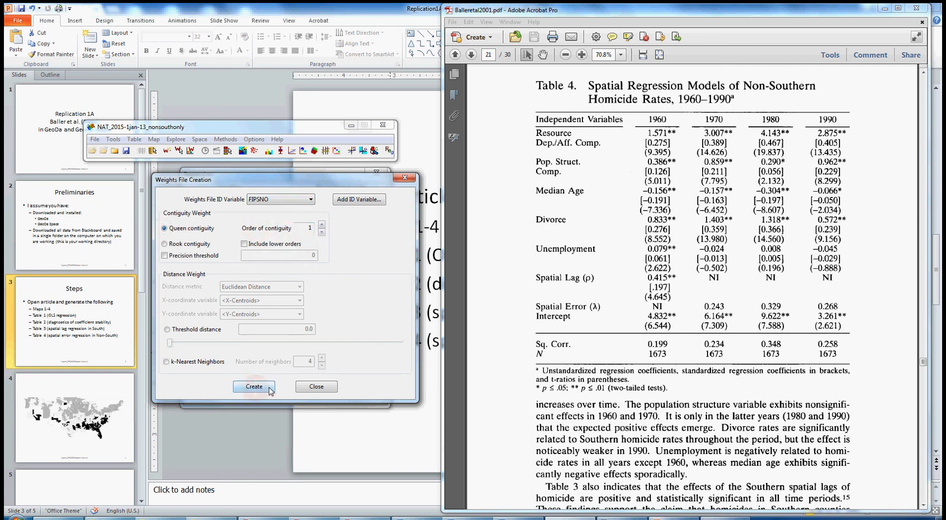
Create the weights file as NAT_2015-1jan-13_nonsouthonlyQ1.gal, replacing the existing file, and close the weights creation dialog.
click(248, 389)
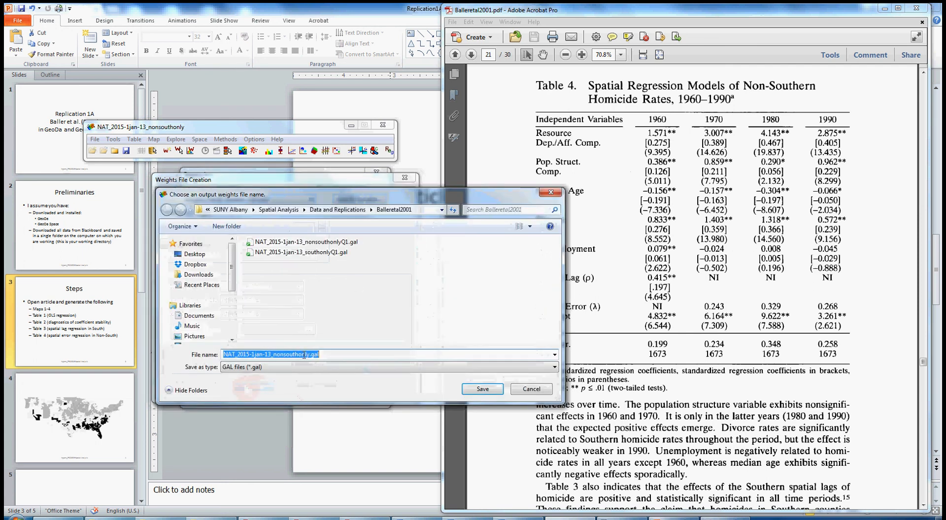
click(330, 243)
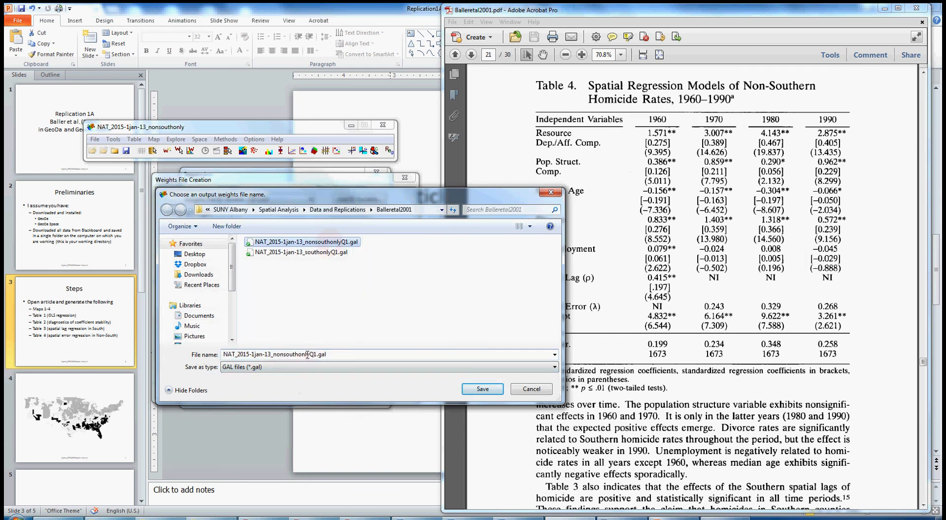
click(469, 396)
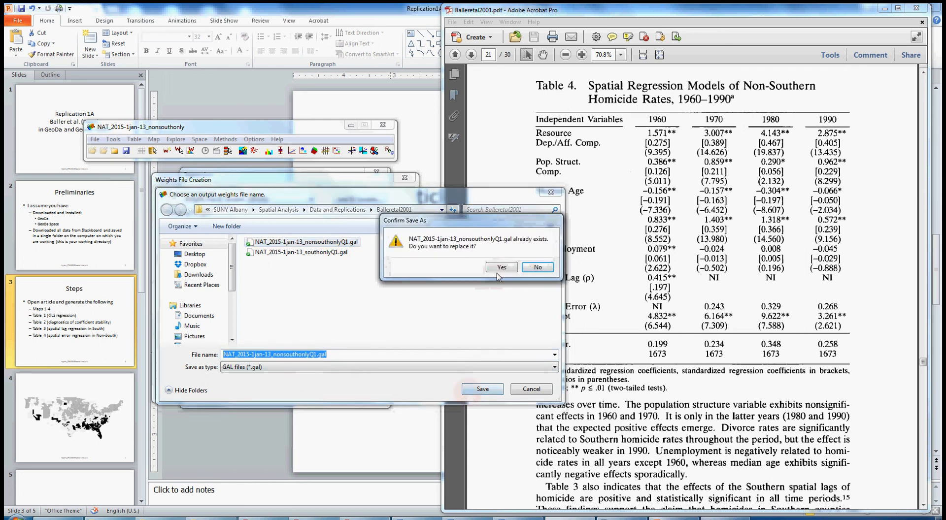
click(503, 270)
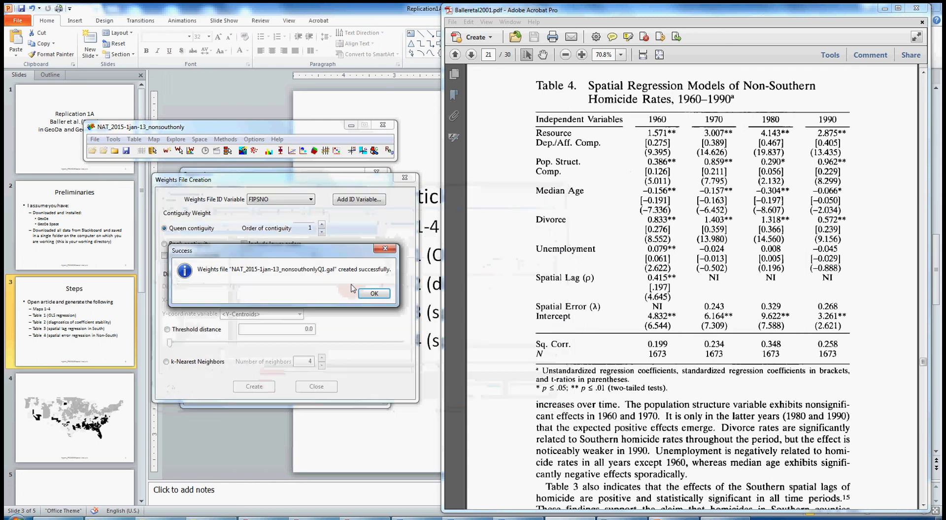
click(372, 294)
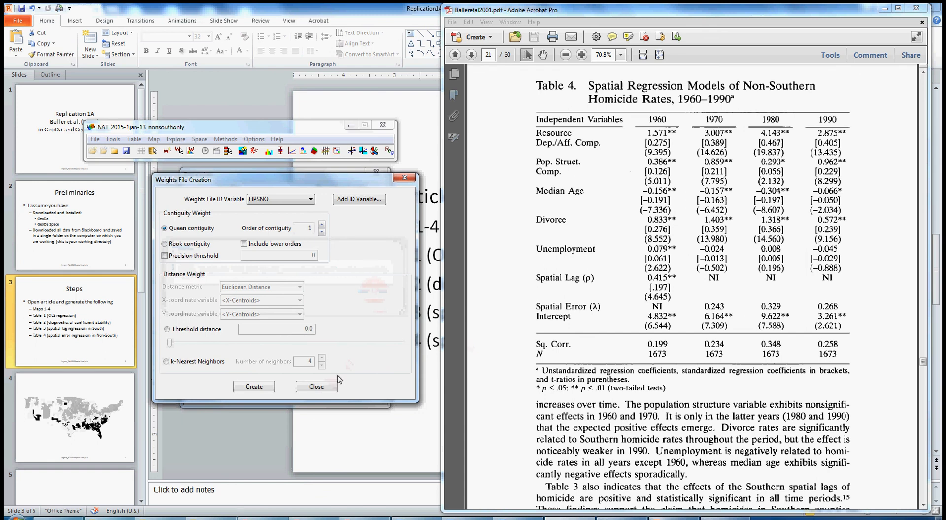
click(316, 387)
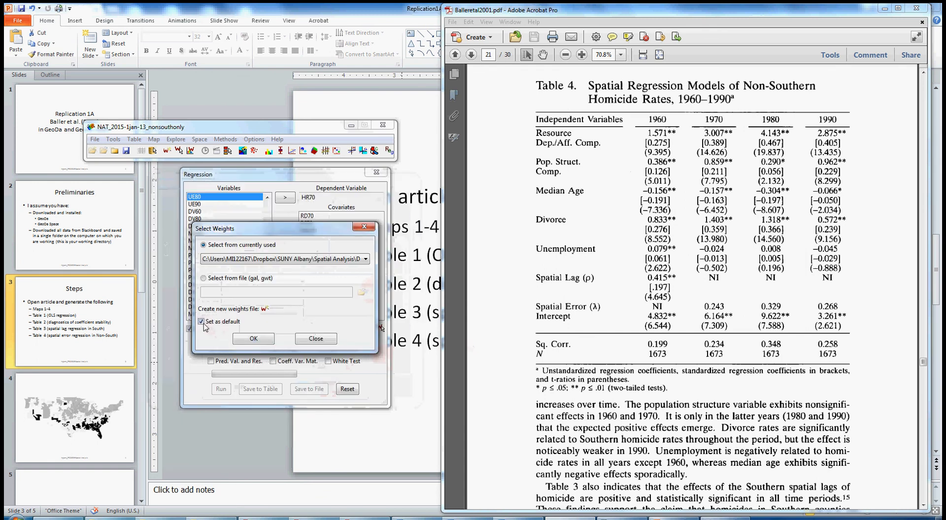
Apply the new queen weights as default, run the HR70 spatial error model and place its report beside Table 4.
click(254, 339)
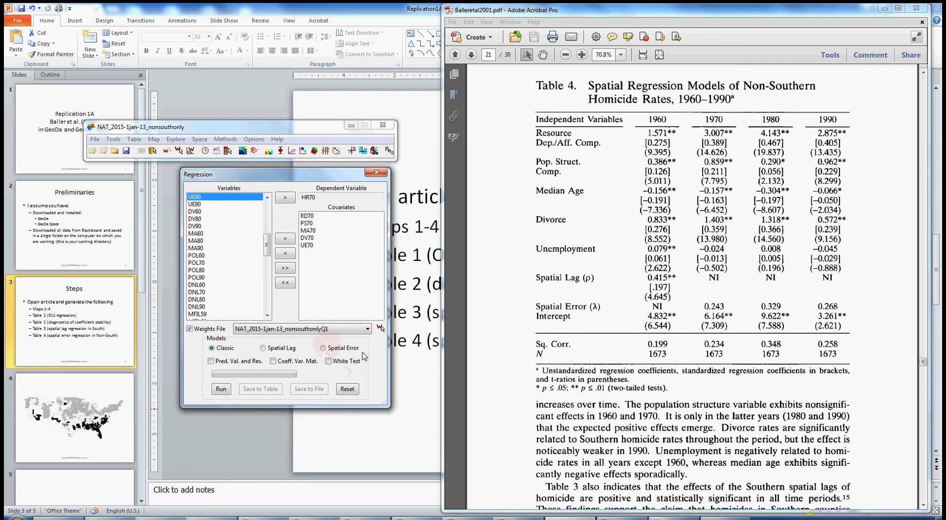
click(324, 349)
click(221, 390)
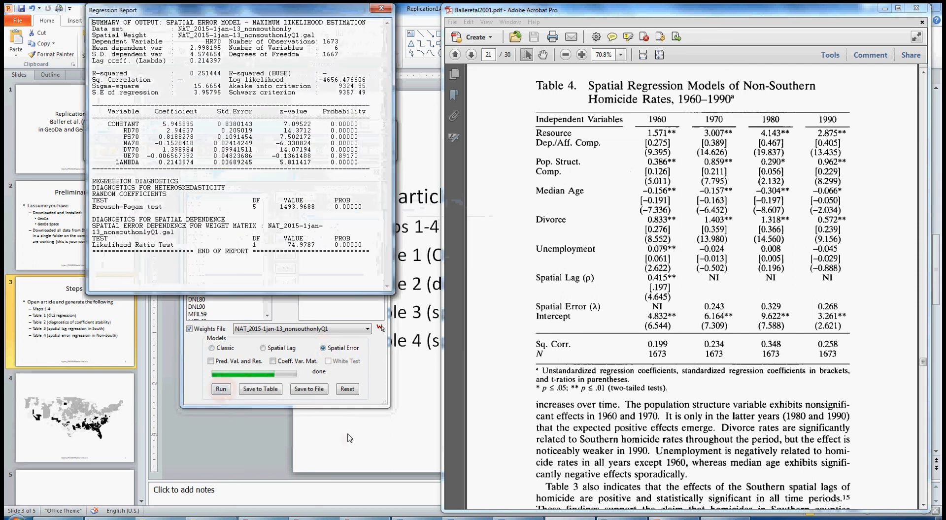
drag(295, 15, 428, 110)
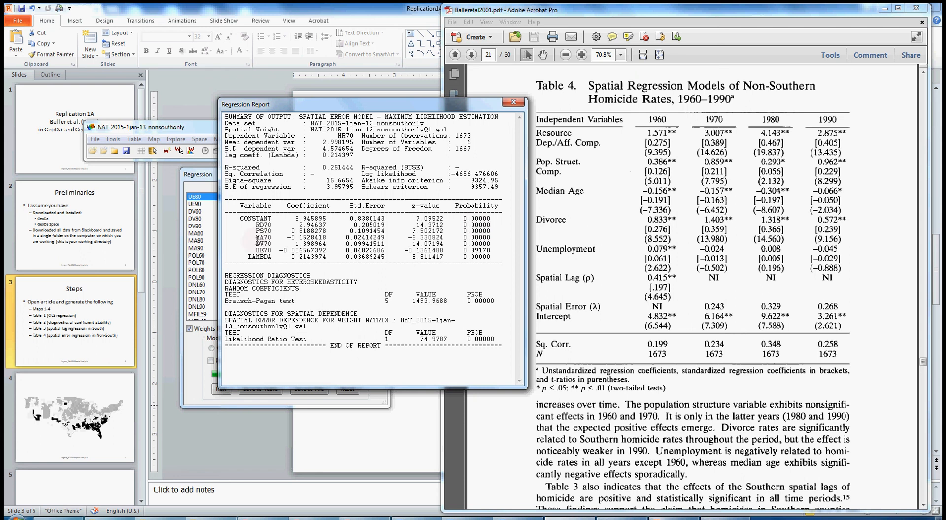
Compare the RD70, PS70, MA70 and DV70 estimates in the regression report with the 1970 column of Table 4.
drag(252, 225, 491, 226)
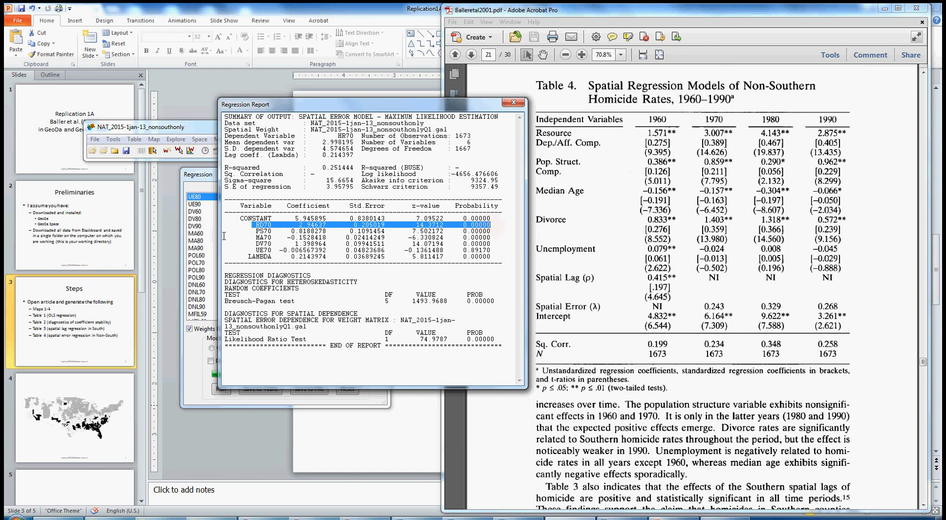
drag(255, 232, 491, 231)
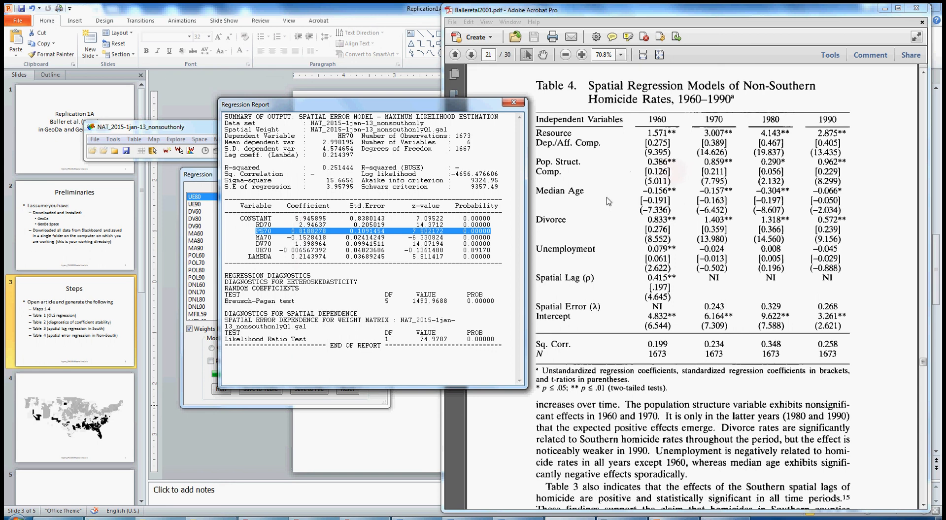
drag(255, 239, 491, 239)
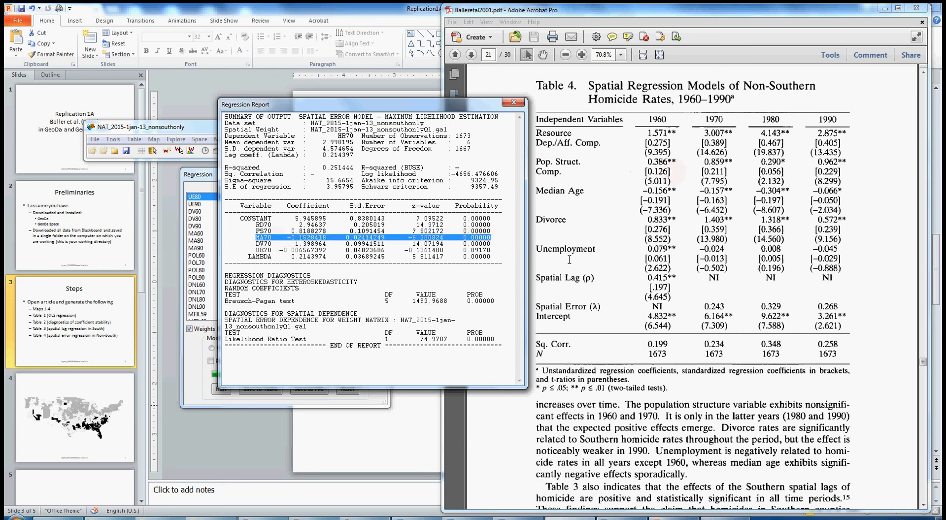
click(657, 192)
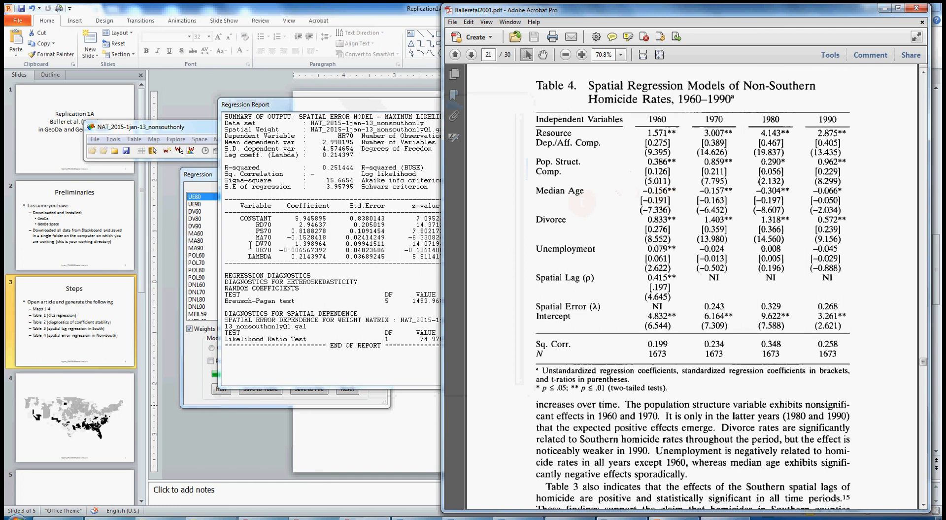
drag(256, 244, 491, 243)
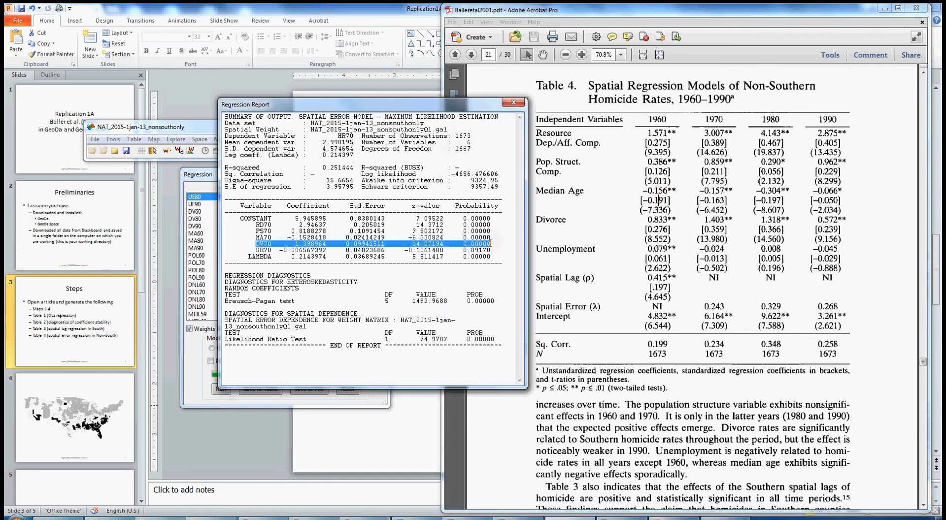
click(654, 224)
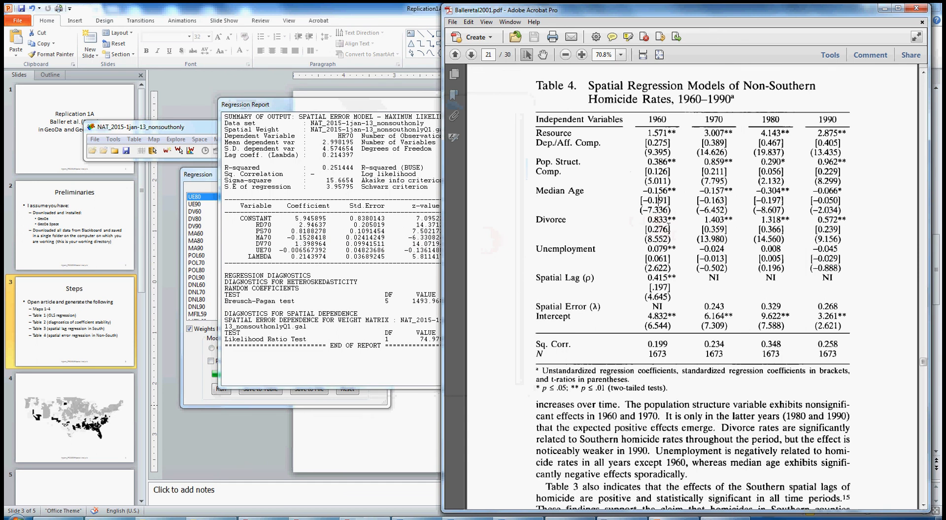
Compare the UE70 coefficient in the regression report with the 1970 unemployment coefficient in Table 4.
drag(256, 250, 498, 249)
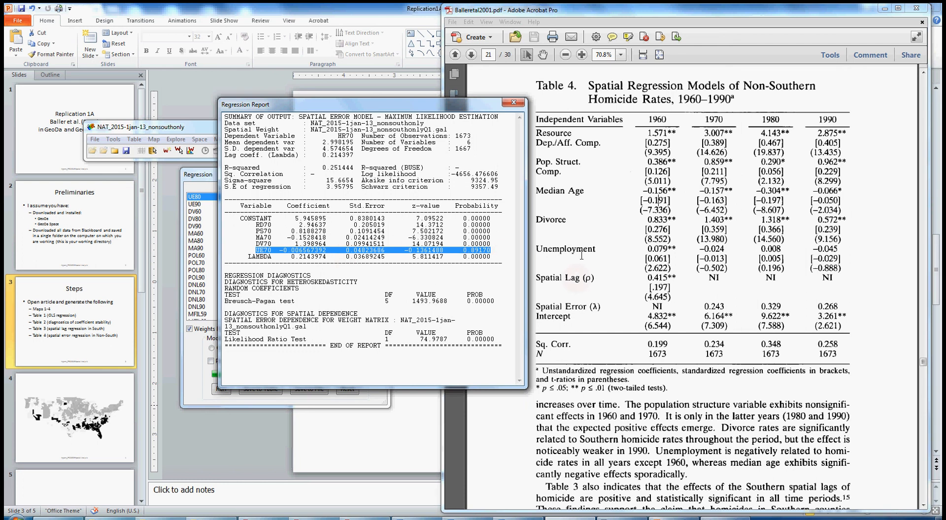
click(650, 256)
drag(648, 249, 675, 249)
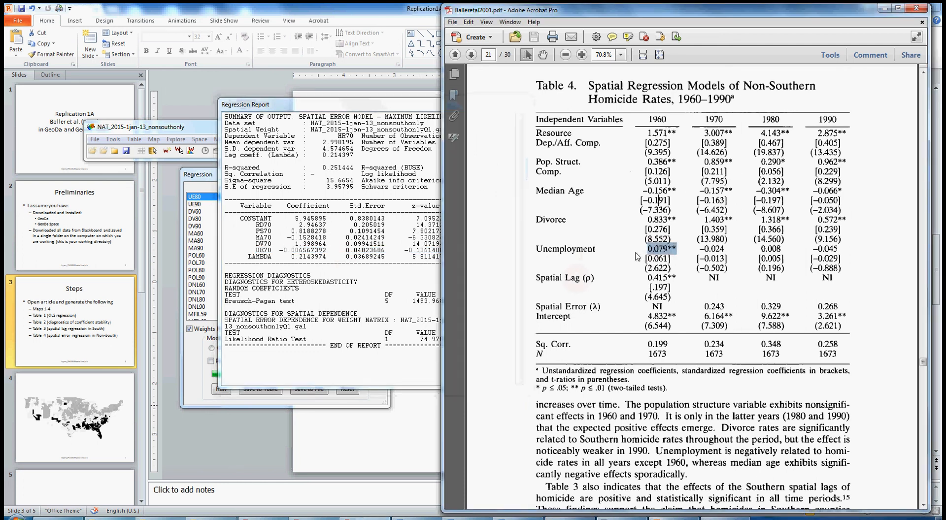
drag(699, 248, 725, 252)
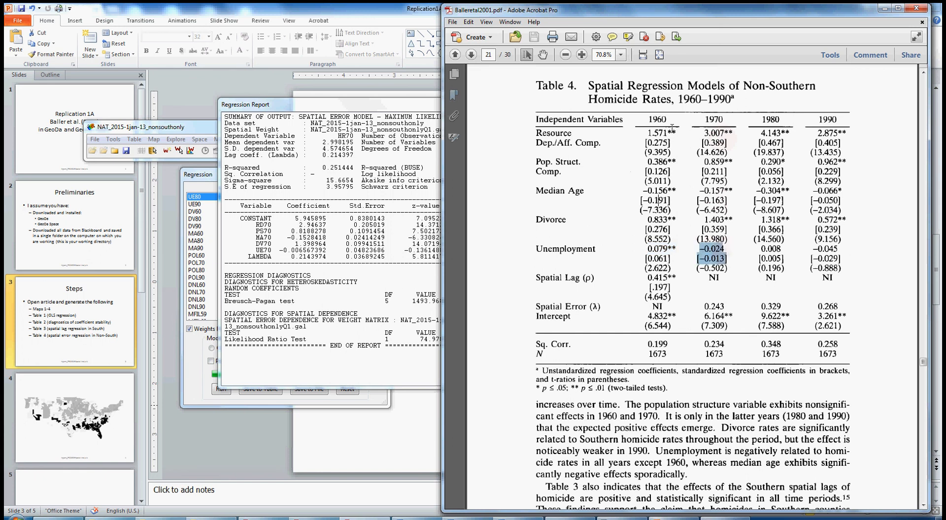
click(335, 244)
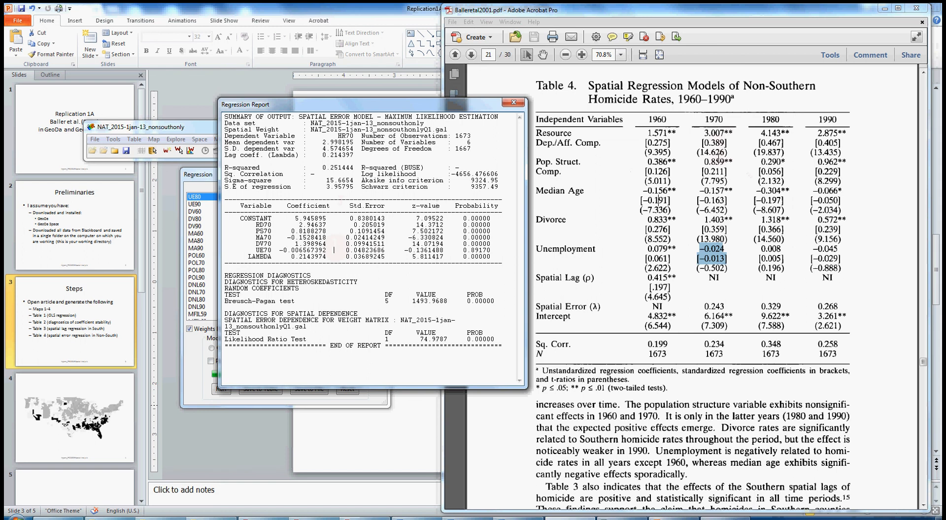
click(718, 159)
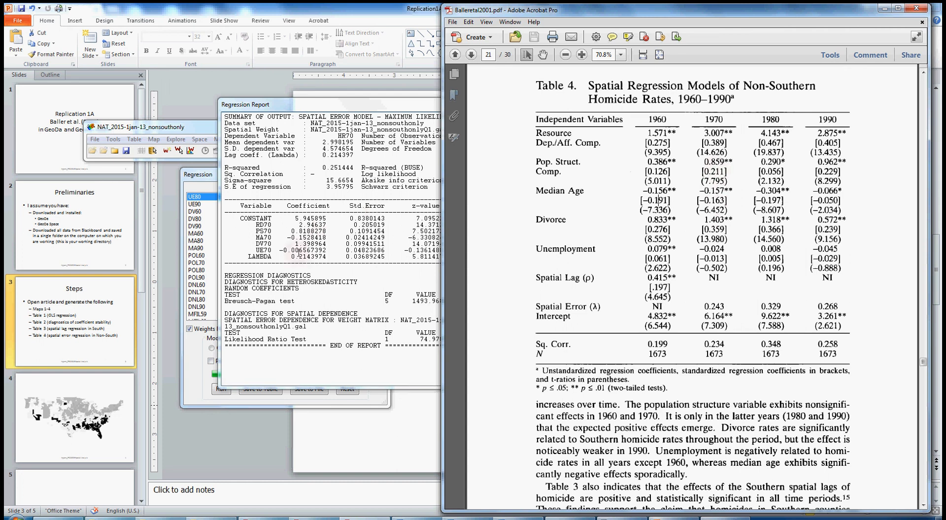
click(299, 252)
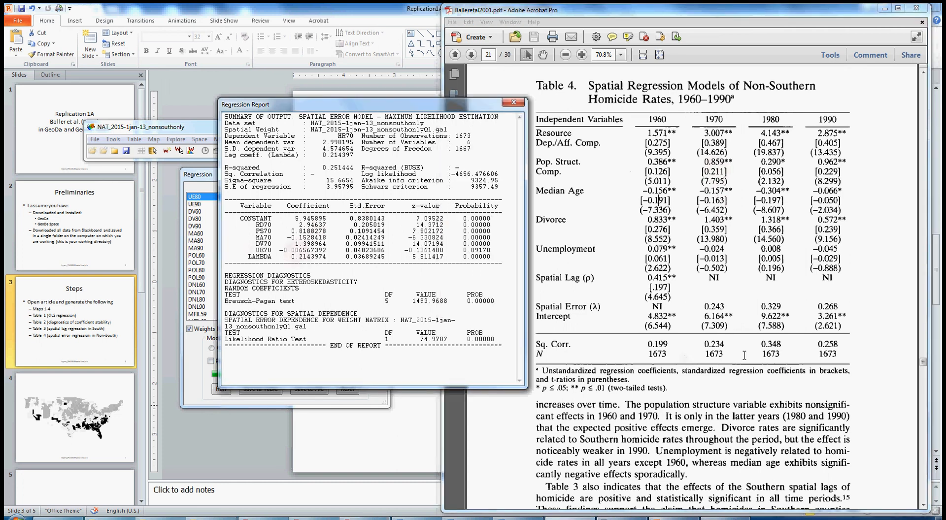
click(699, 251)
drag(720, 249, 700, 249)
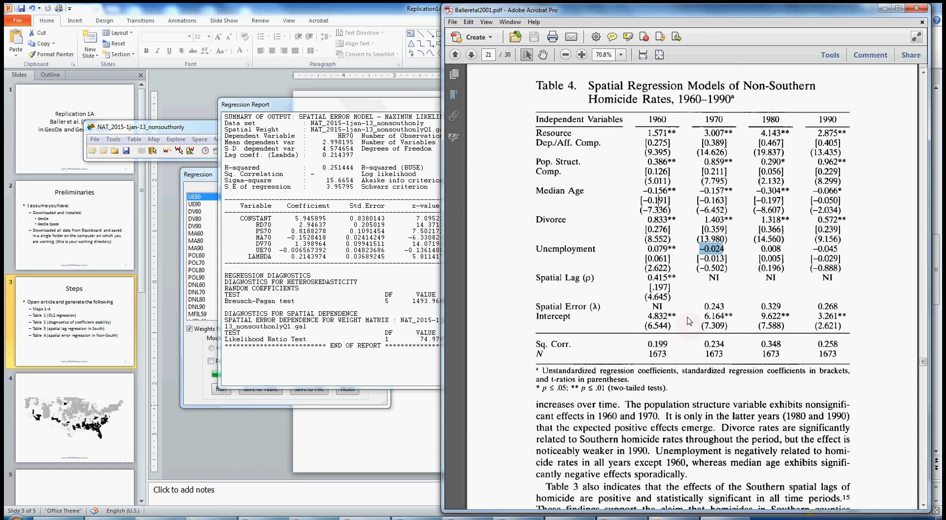
Compare the LAMBDA estimate in the regression report with the 1970 spatial error coefficient in Table 4.
click(292, 295)
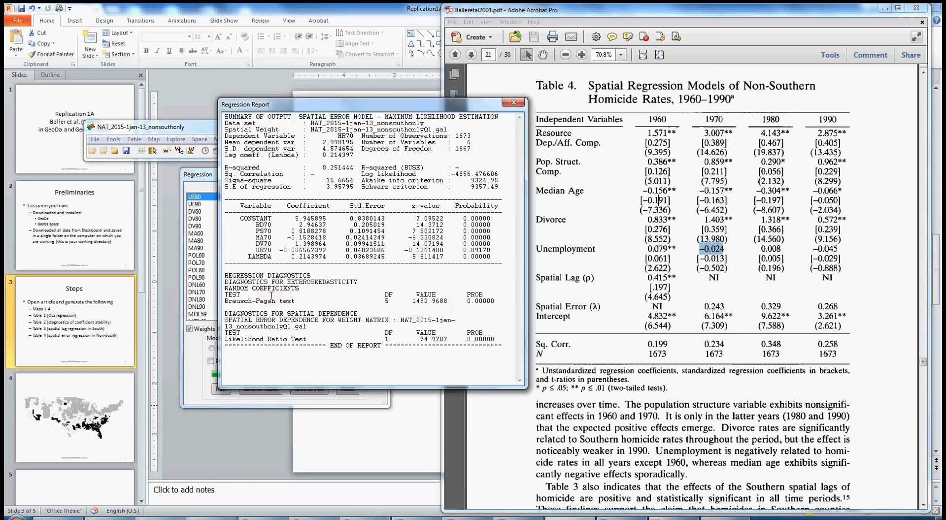
drag(248, 257, 272, 257)
click(301, 258)
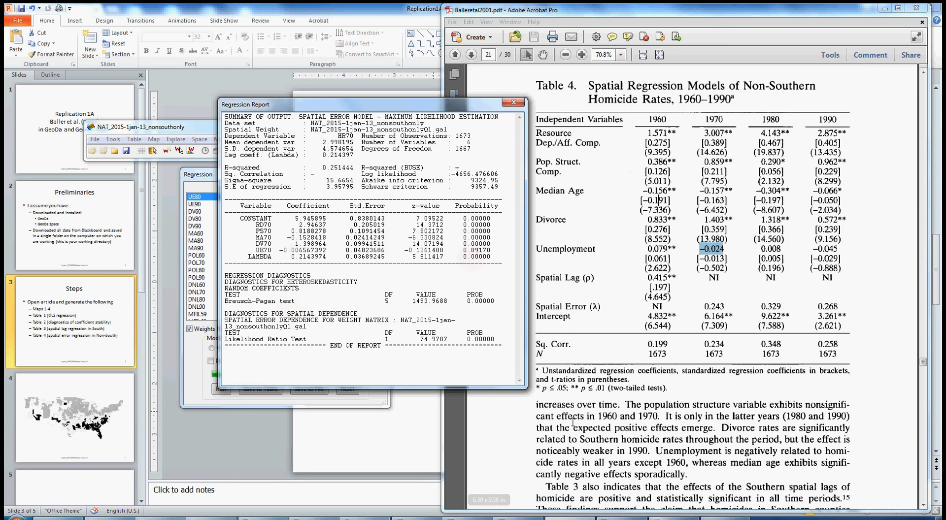
double_click(720, 305)
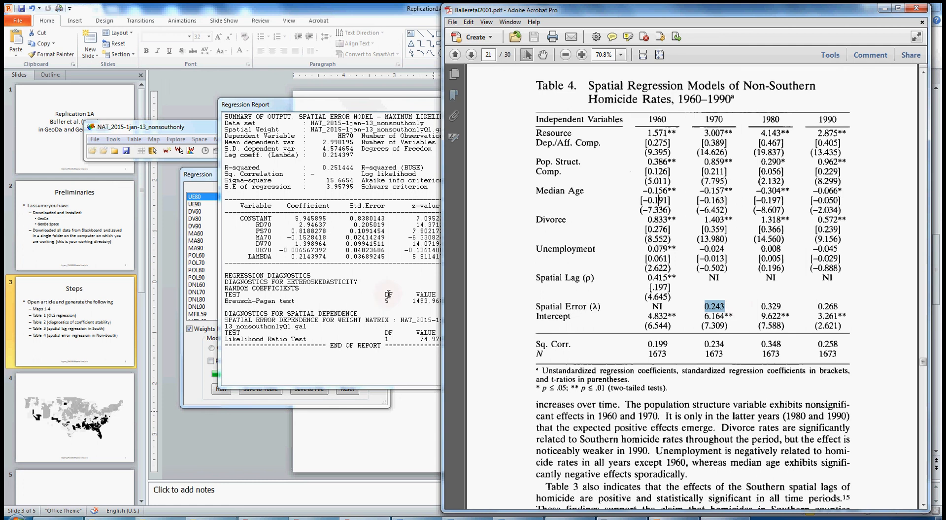
click(375, 325)
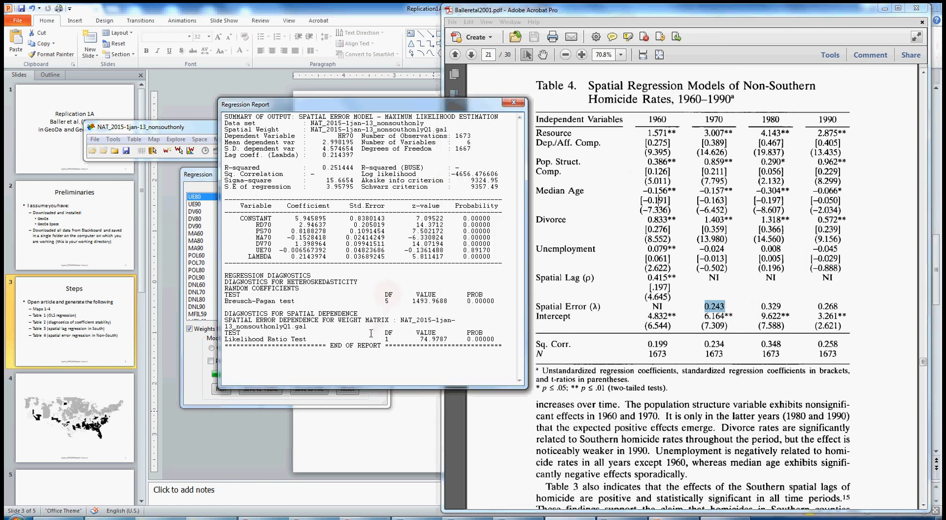
drag(493, 257, 247, 257)
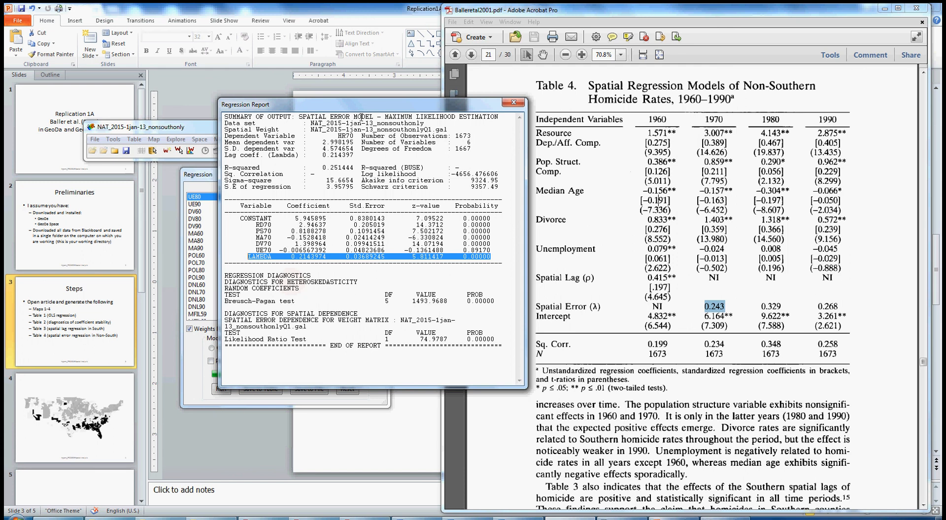
Close the regression report and run the HR70 spatial error model again with the non-Southern queen weights.
click(512, 103)
drag(258, 172, 269, 196)
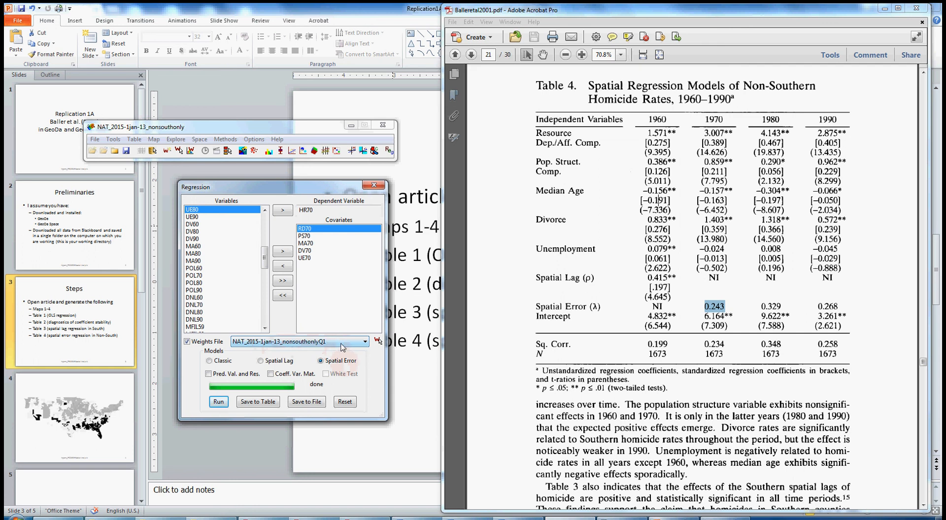
click(217, 402)
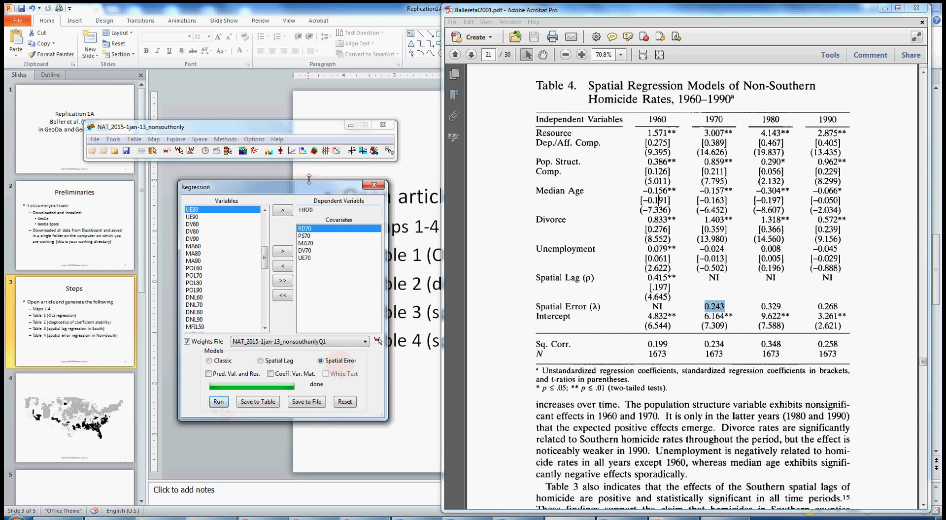